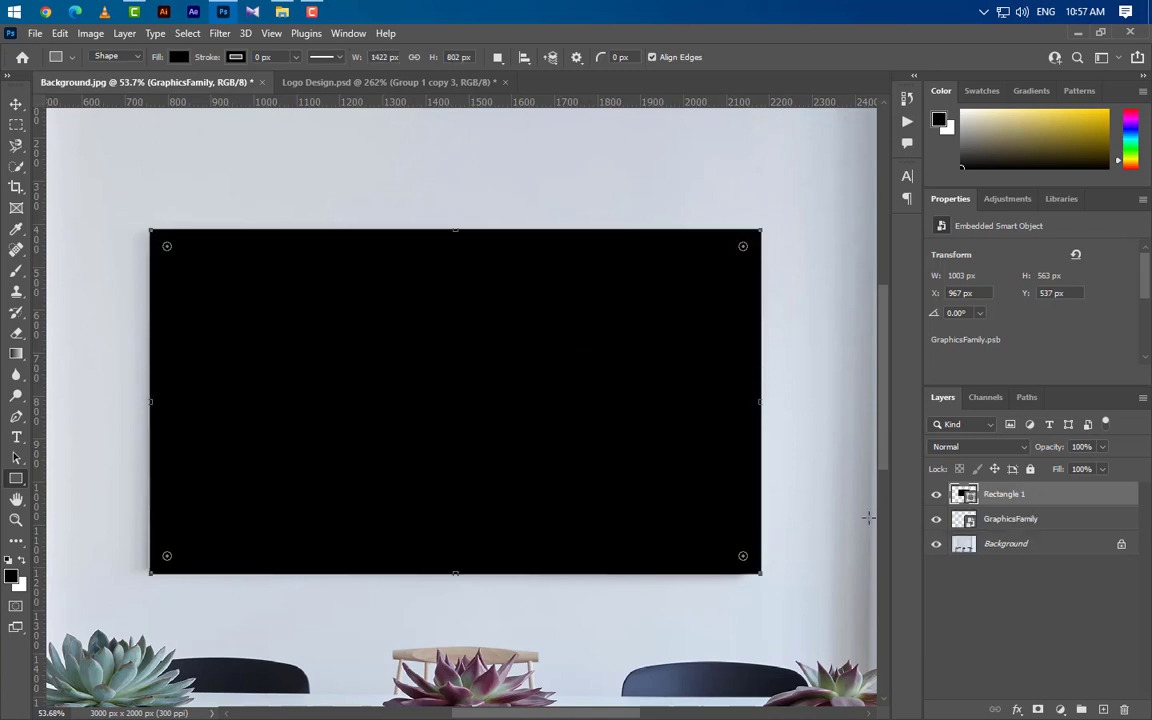
# Step: Move the Rectangle 1 layer below the GraphicsFamily layer and set its opacity to 39%
pyautogui.moveTo(1081, 501); pyautogui.dragTo(1077, 535)
pyautogui.click(1104, 447)
pyautogui.moveTo(1061, 468); pyautogui.dragTo(1059, 468)
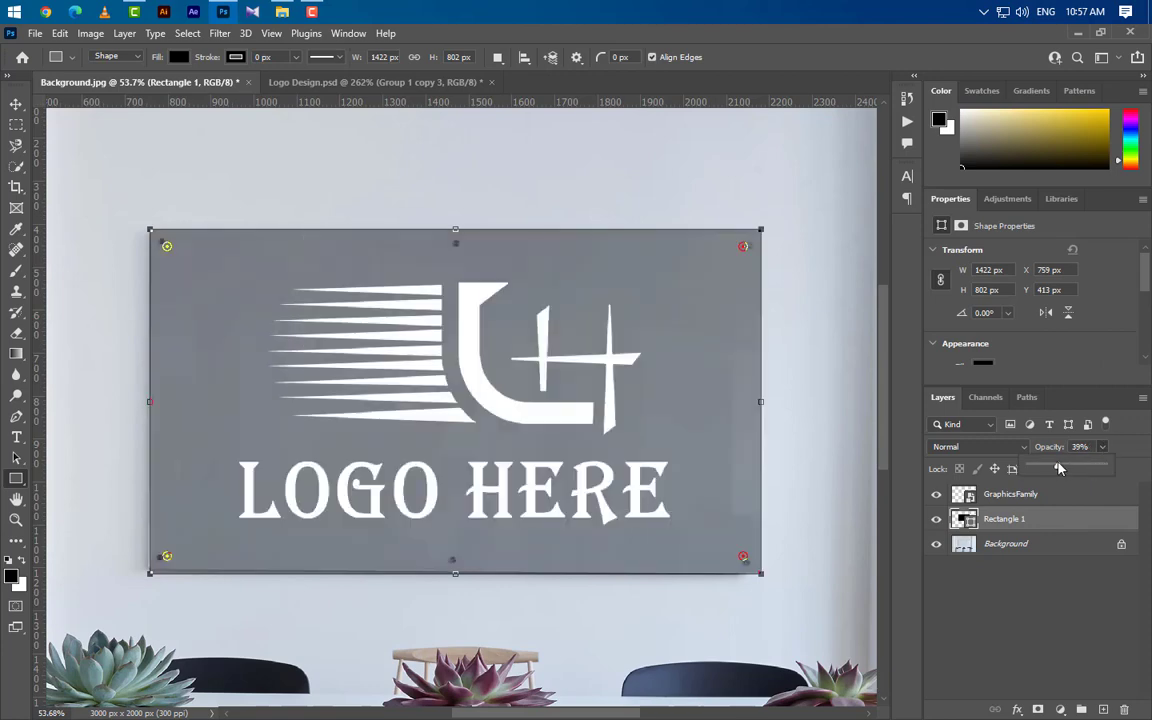
# Step: Centre the GraphicsFamily logo horizontally and vertically within the rectangle's outline, using it as a selection, and deselect
pyautogui.keyDown('ctrl'); pyautogui.click(1039, 520); pyautogui.keyUp('ctrl')
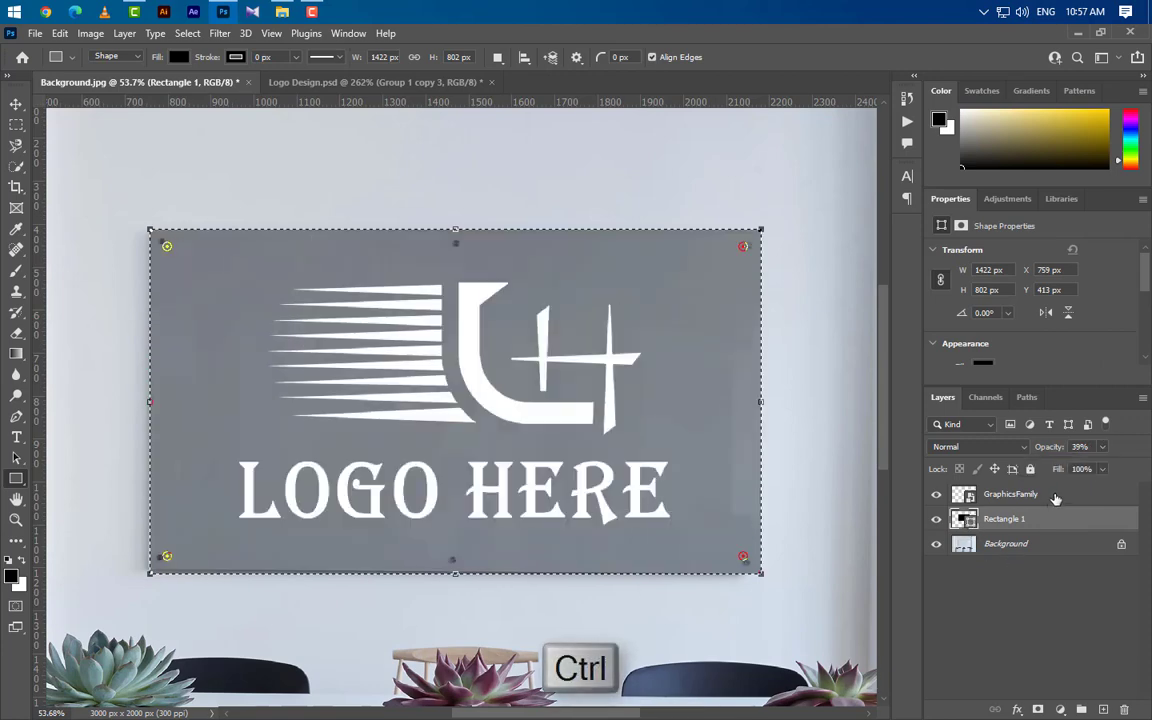
pyautogui.click(1054, 496)
pyautogui.click(16, 103)
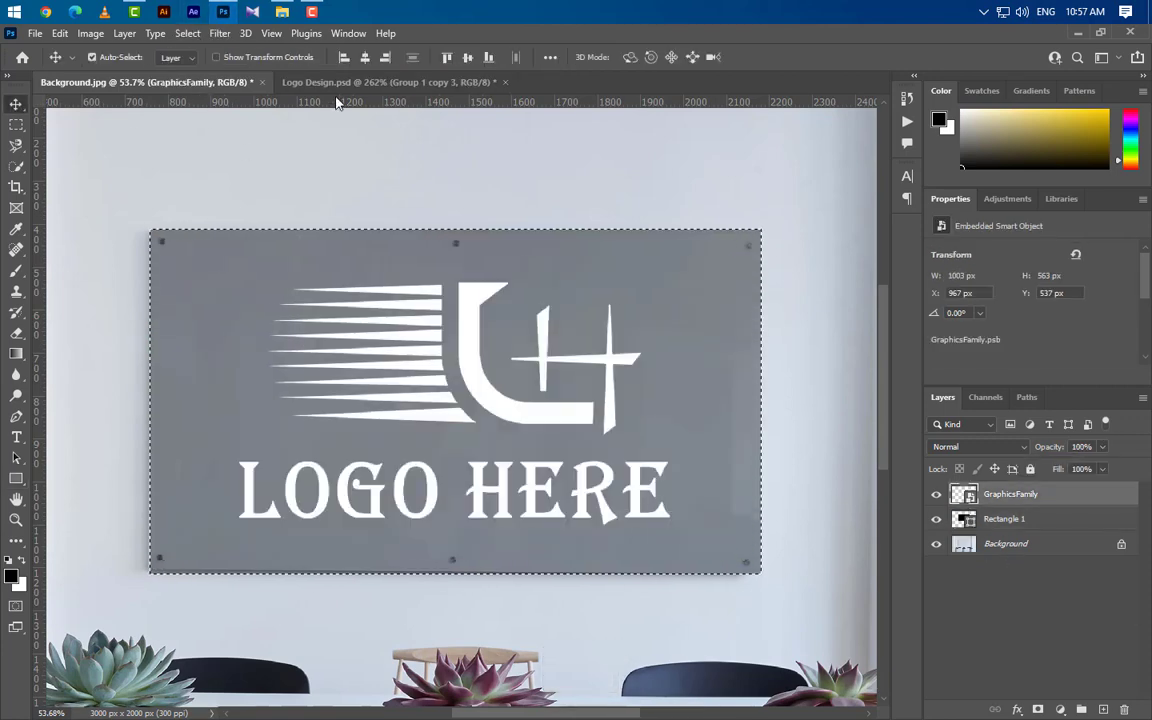
pyautogui.click(365, 57)
pyautogui.click(467, 57)
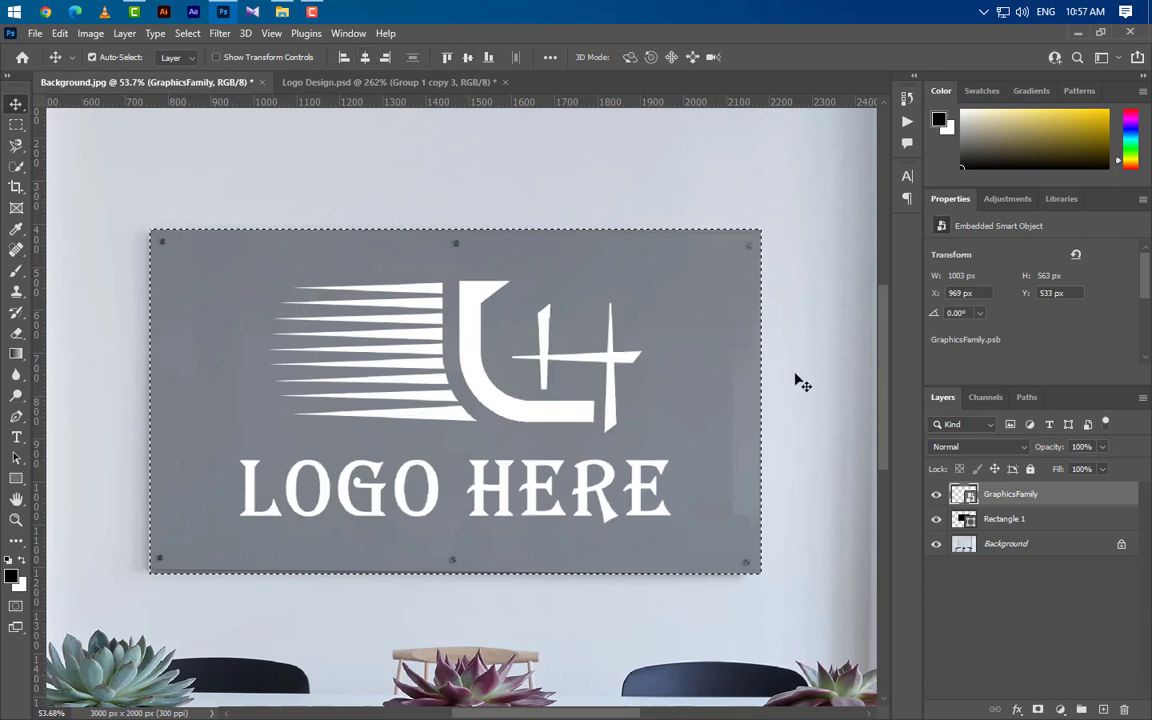
pyautogui.hotkey('ctrl', 'd')
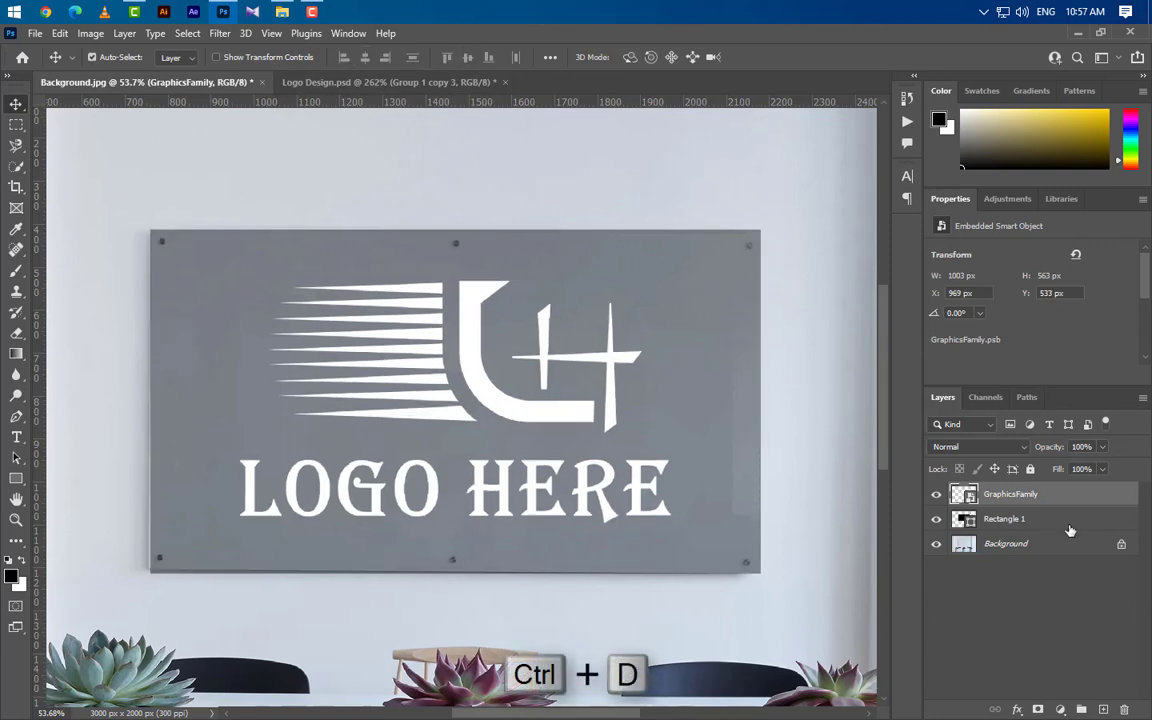
# Step: Group the logo and rectangle layers, and distort the group's upper-right corner to meet the wall board's corner
pyautogui.keyDown('ctrl'); pyautogui.click(1070, 521); pyautogui.keyUp('ctrl')
pyautogui.hotkey('ctrl', 'g')
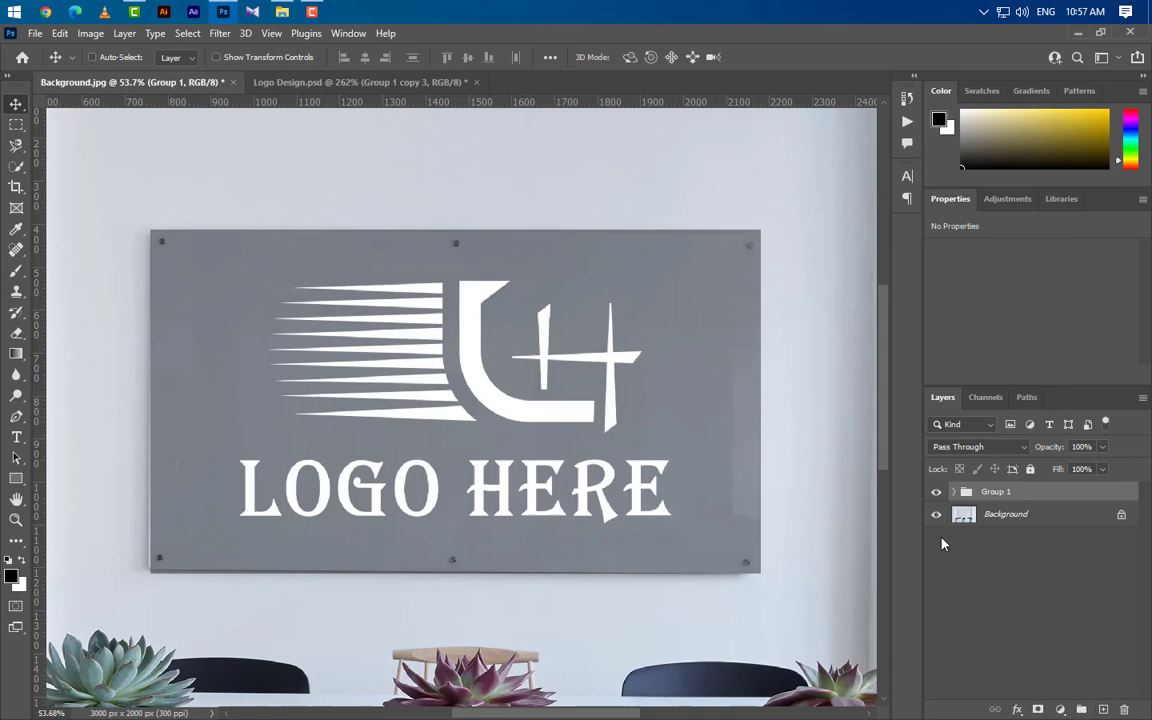
pyautogui.hotkey('ctrl', 't')
pyautogui.rightClick(705, 316)
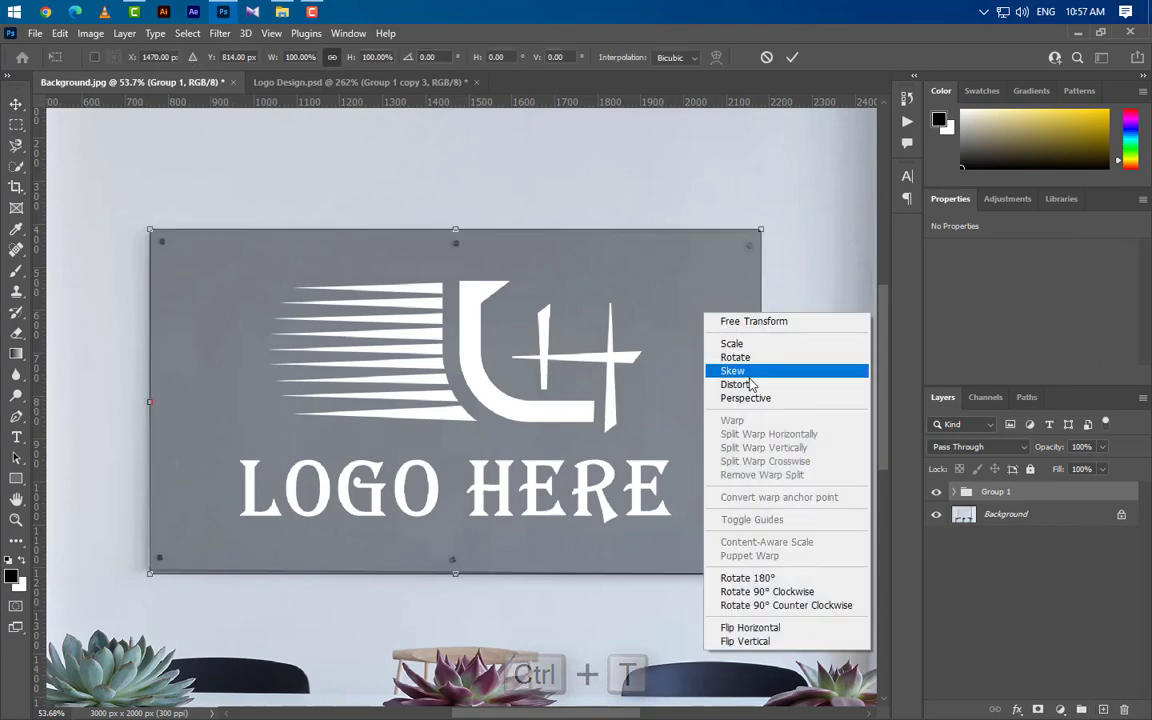
pyautogui.click(736, 384)
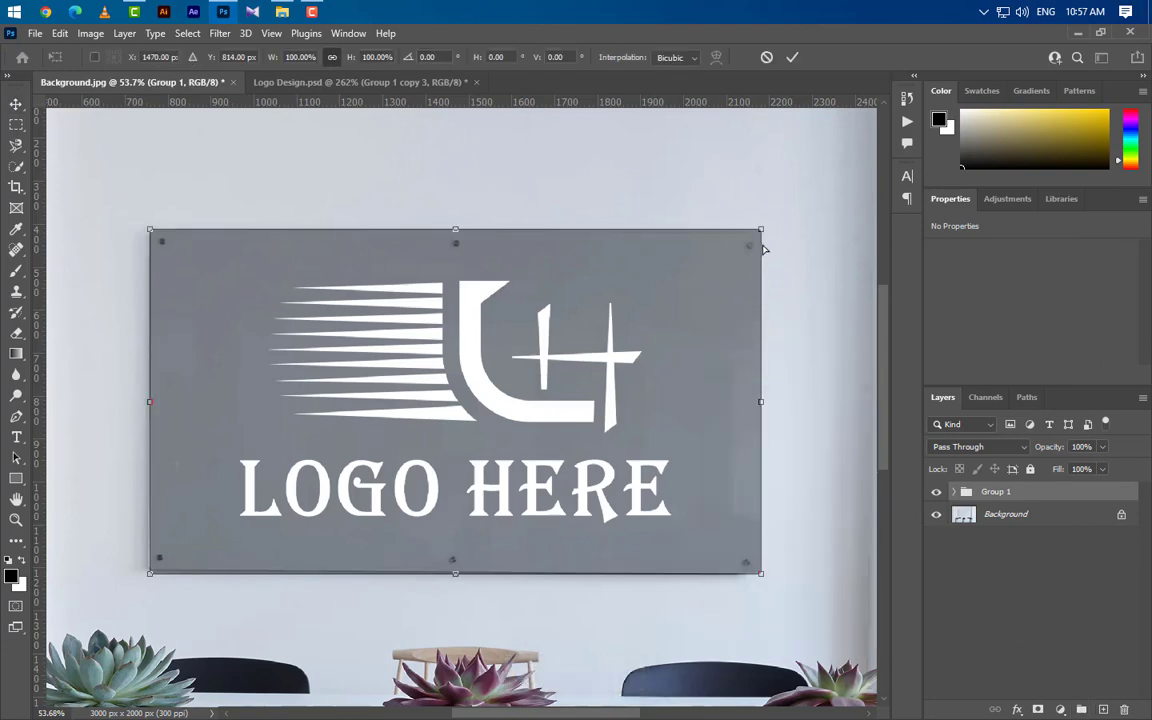
pyautogui.scroll(5, 761, 249)
pyautogui.scroll(2, 744, 259)
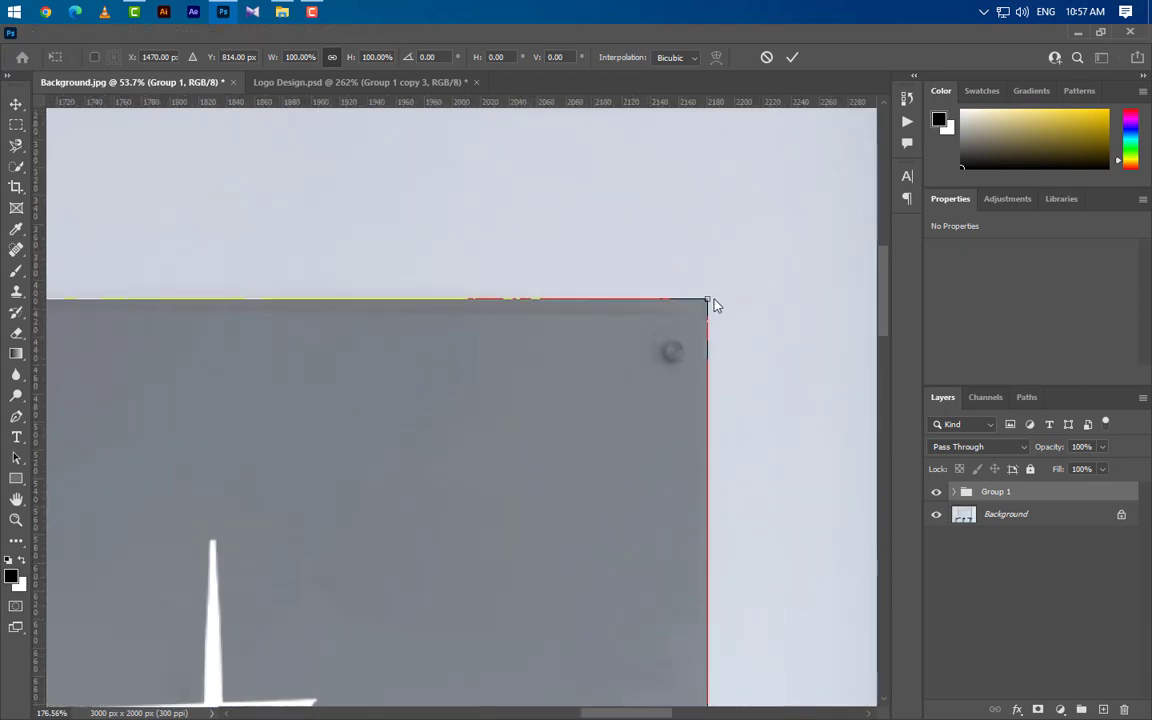
pyautogui.moveTo(709, 300); pyautogui.dragTo(707, 319)
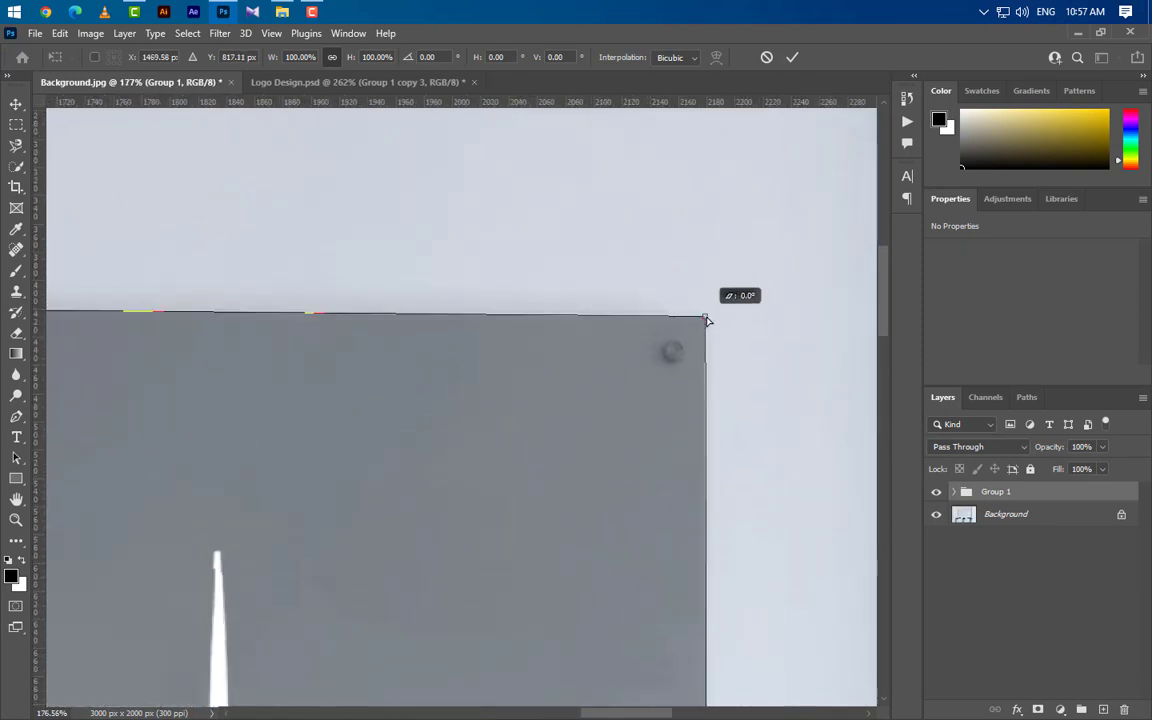
# Step: Distort the group's lower-right corner to fit the wall board's lower-right corner
pyautogui.scroll(-4, 630, 237)
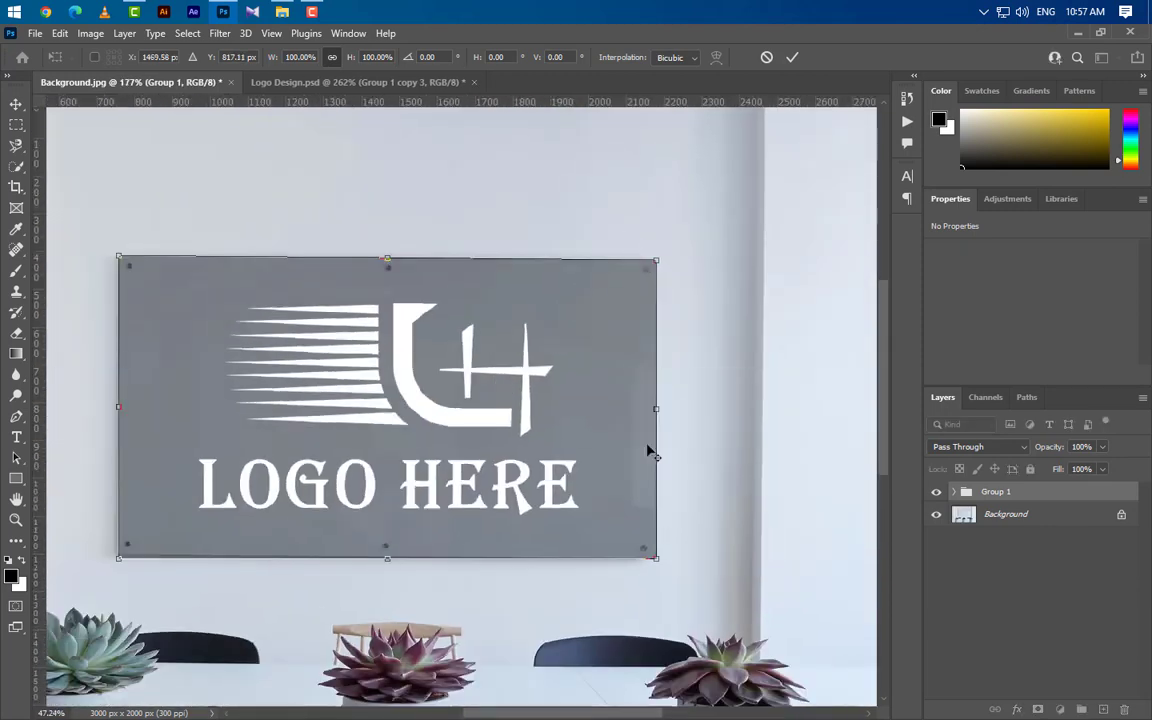
pyautogui.scroll(3, 650, 609)
pyautogui.scroll(3, 650, 612)
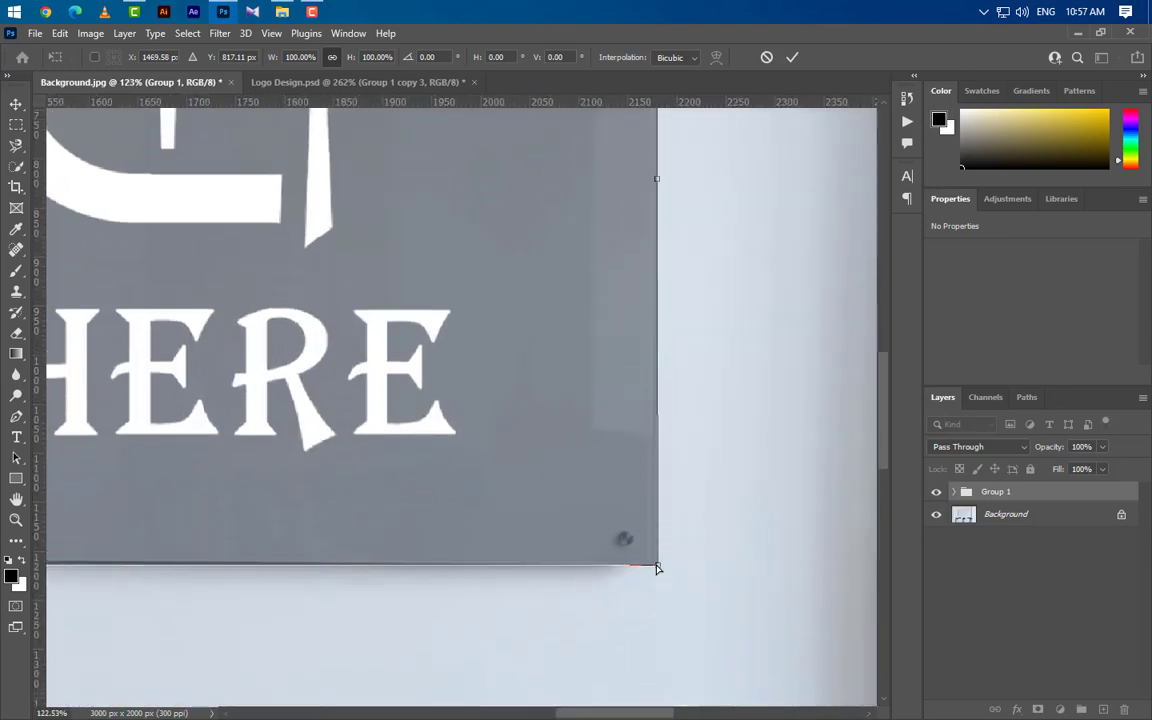
pyautogui.moveTo(657, 567); pyautogui.dragTo(651, 564)
pyautogui.scroll(-5, 729, 563)
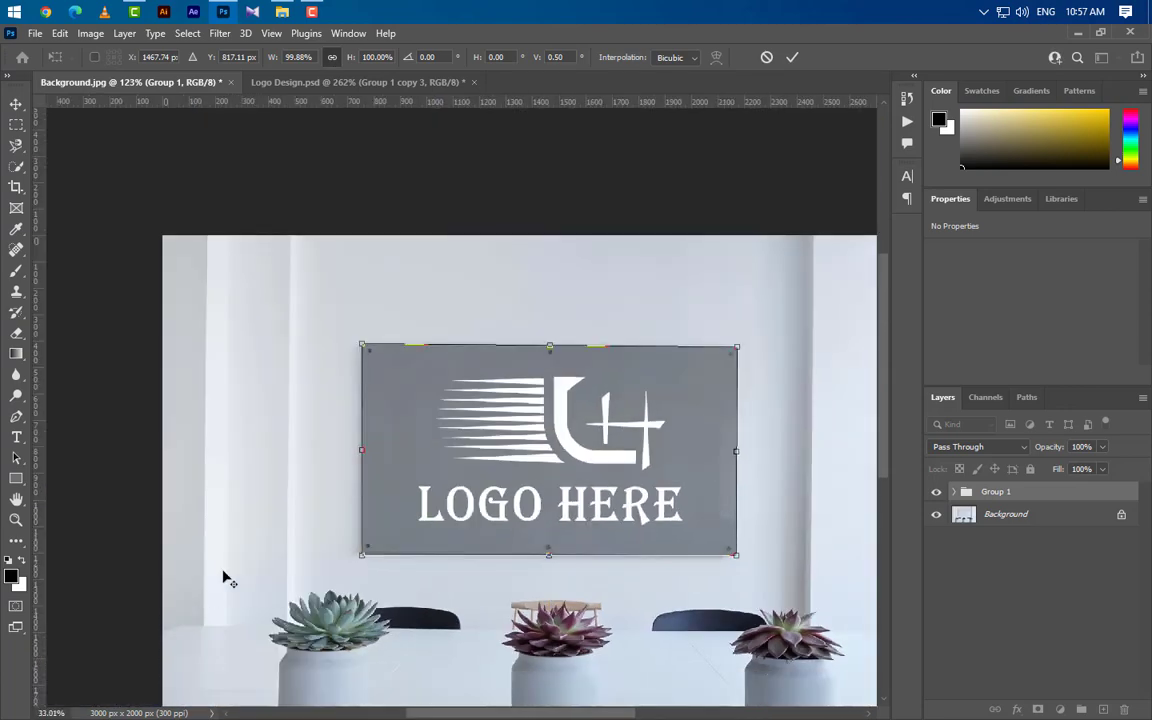
# Step: Fit the group's lower-left corner to the wall board, check its upper-left corner, and apply the distortion
pyautogui.scroll(1, 405, 588)
pyautogui.scroll(6, 405, 588)
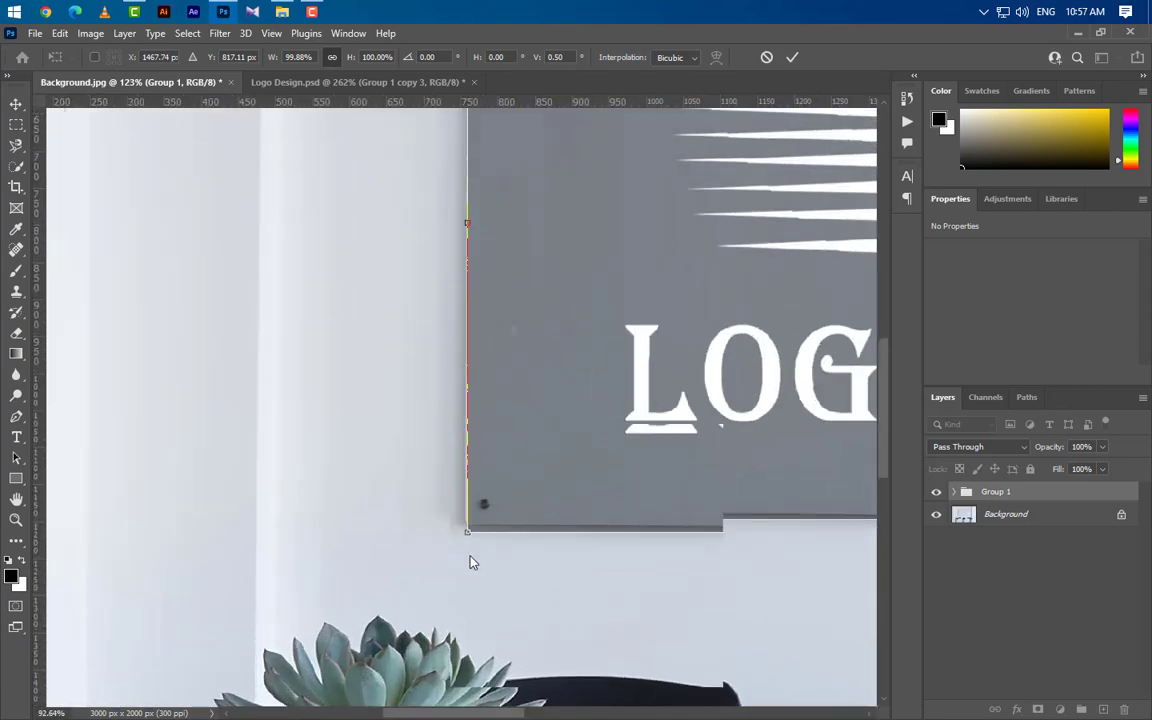
pyautogui.moveTo(468, 568)
pyautogui.mouseDown()
pyautogui.moveTo(467, 600)
pyautogui.moveTo(465, 589)
pyautogui.mouseUp()
pyautogui.scroll(-6, 326, 609)
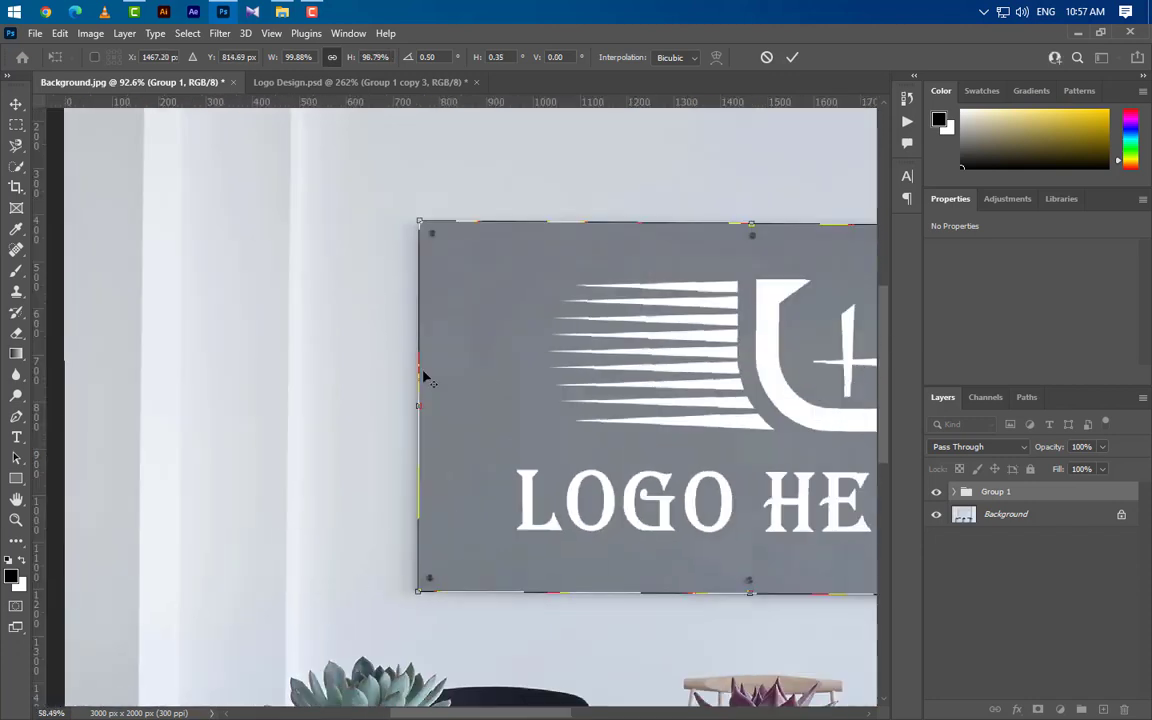
pyautogui.scroll(6, 412, 305)
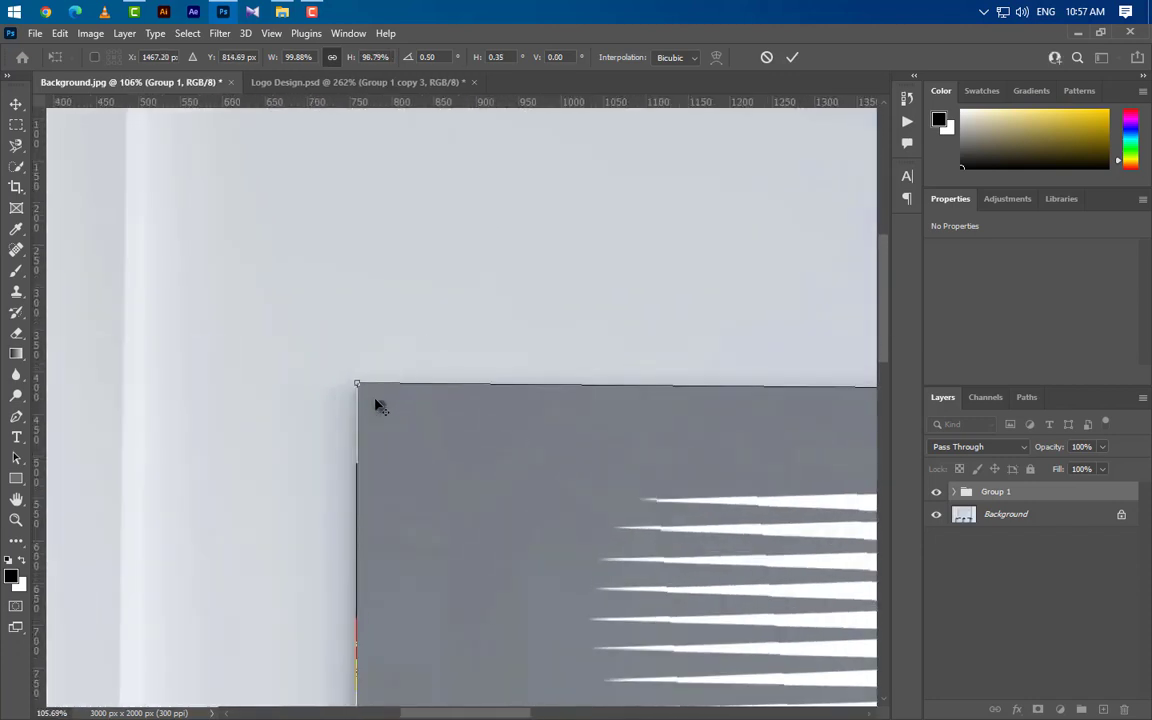
pyautogui.scroll(-8, 329, 378)
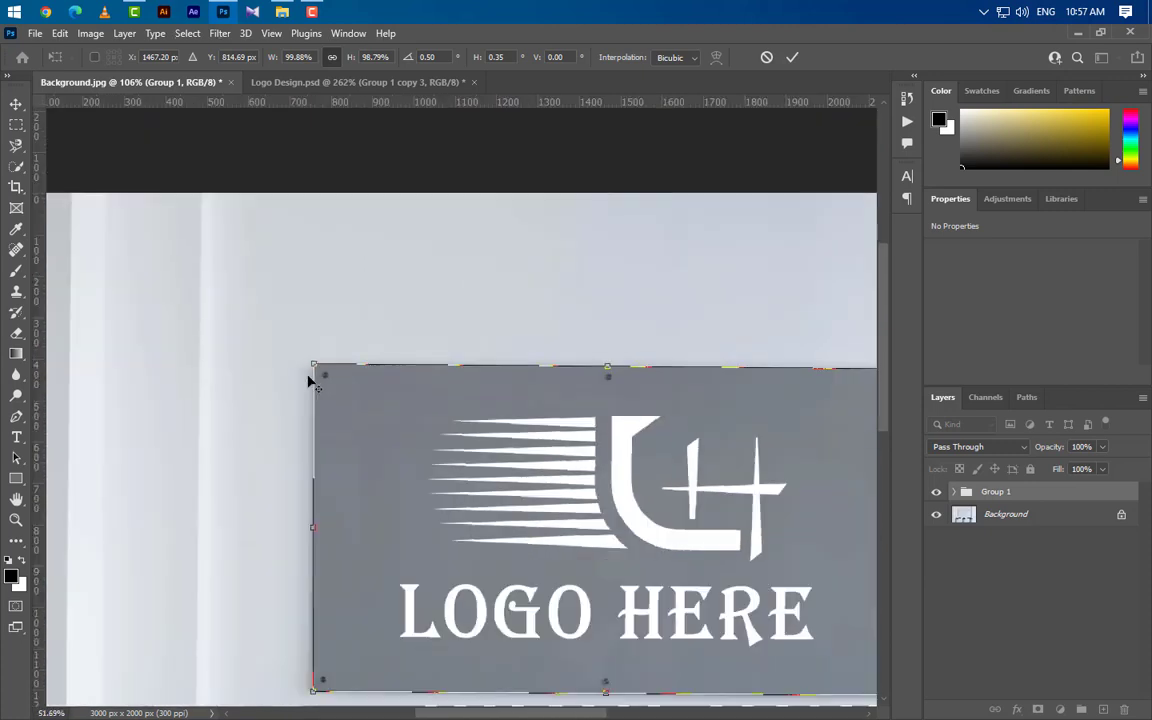
pyautogui.click(792, 57)
# Step: Remove only the group while keeping its contents, and delete the Rectangle 1 layer
pyautogui.click(1124, 710)
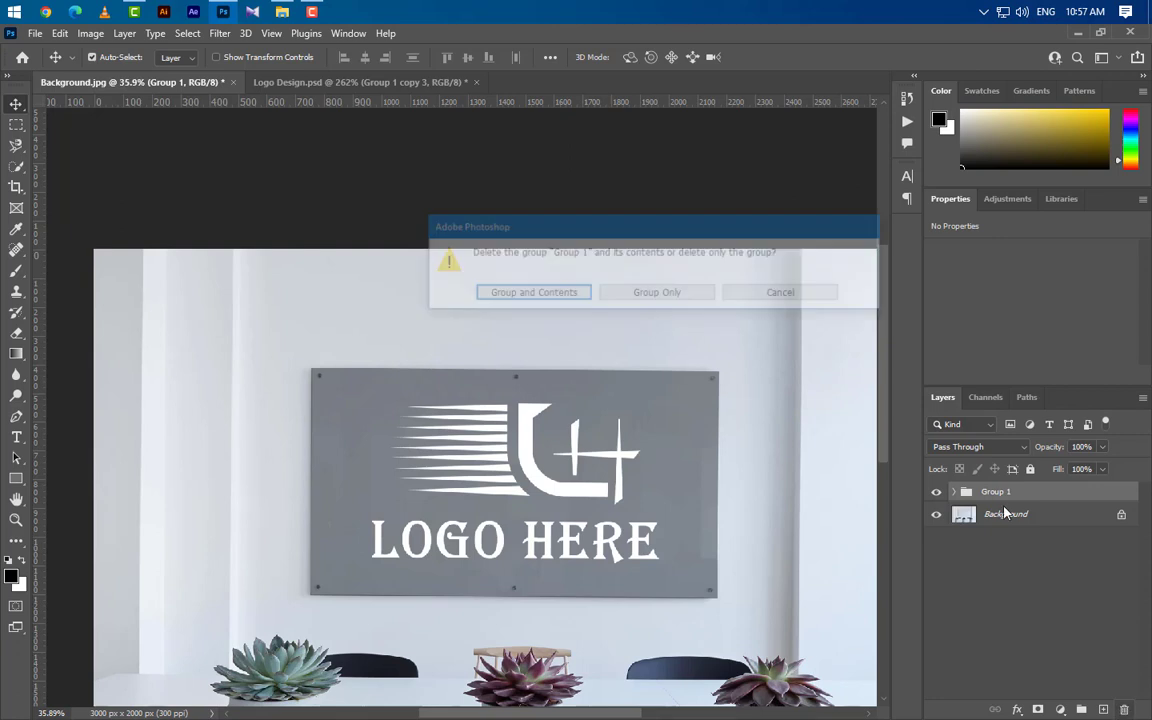
pyautogui.click(600, 268)
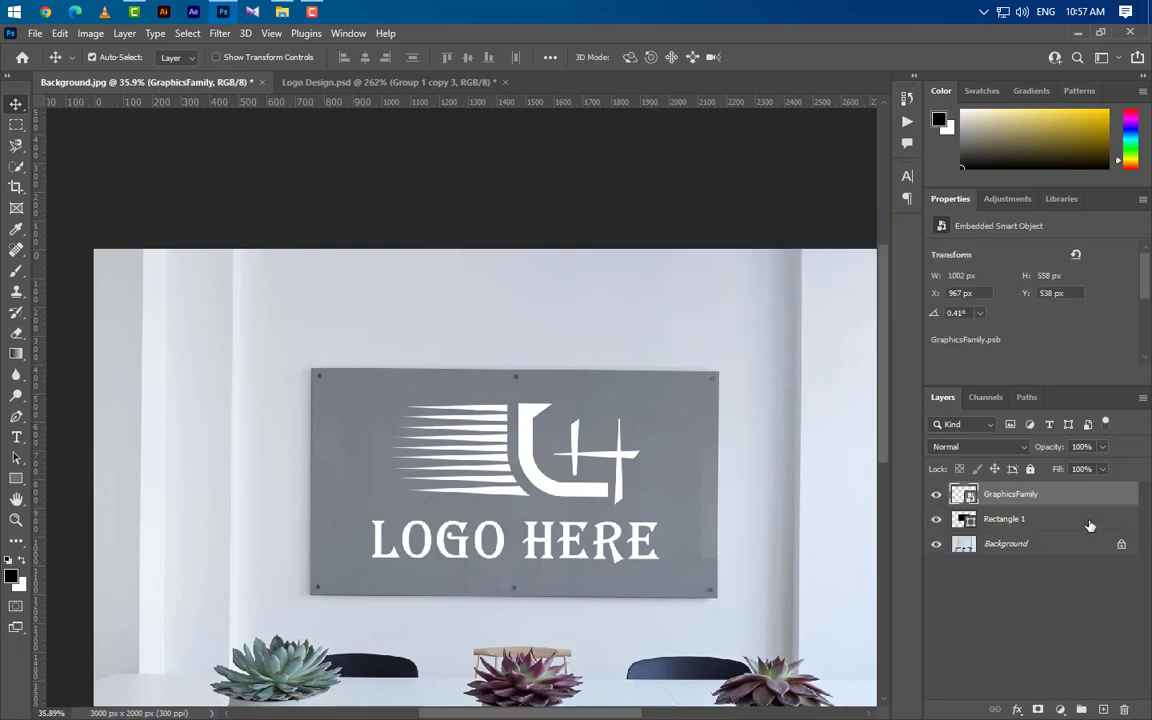
pyautogui.moveTo(1098, 524); pyautogui.dragTo(1124, 710)
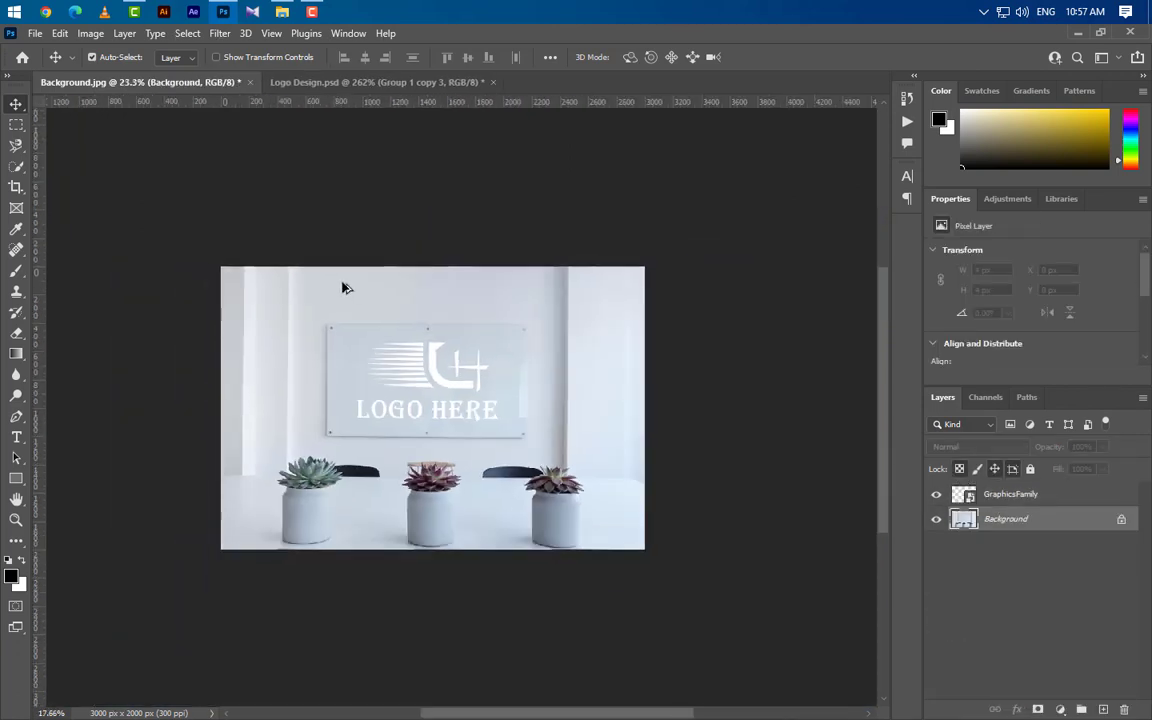
pyautogui.scroll(5, 386, 417)
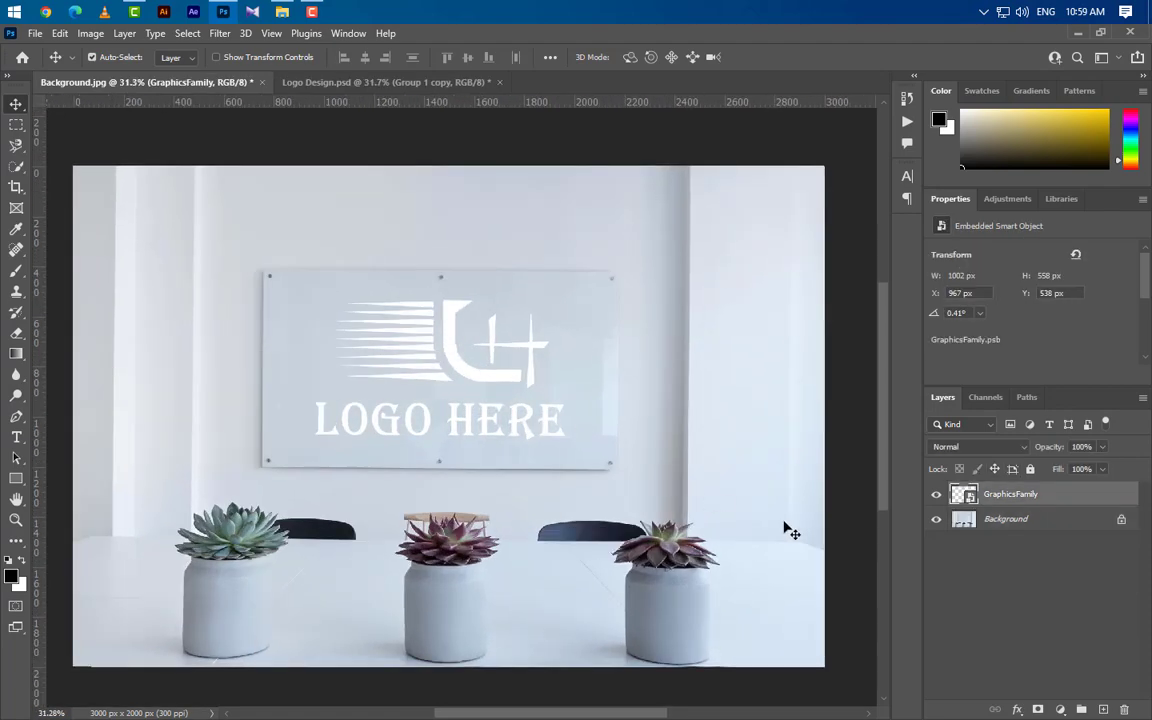
# Step: Add a Color Overlay to the GraphicsFamily layer with colour 000000, Normal blend mode and 100% opacity
pyautogui.rightClick(1052, 502)
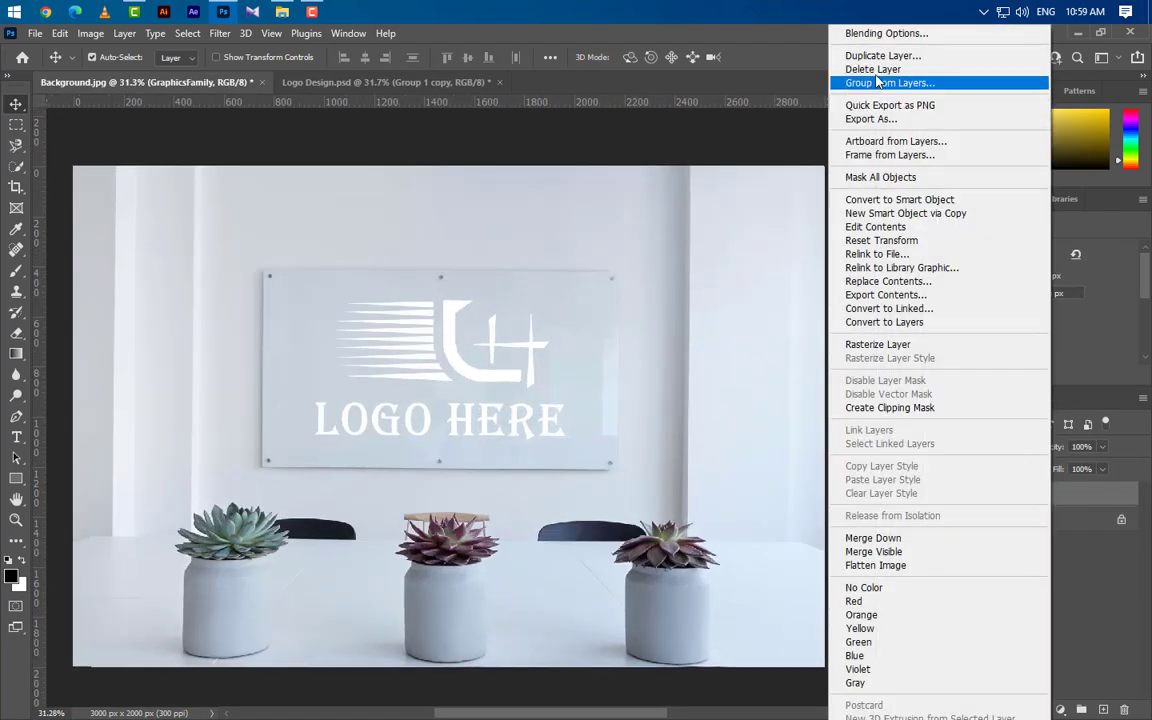
pyautogui.click(874, 34)
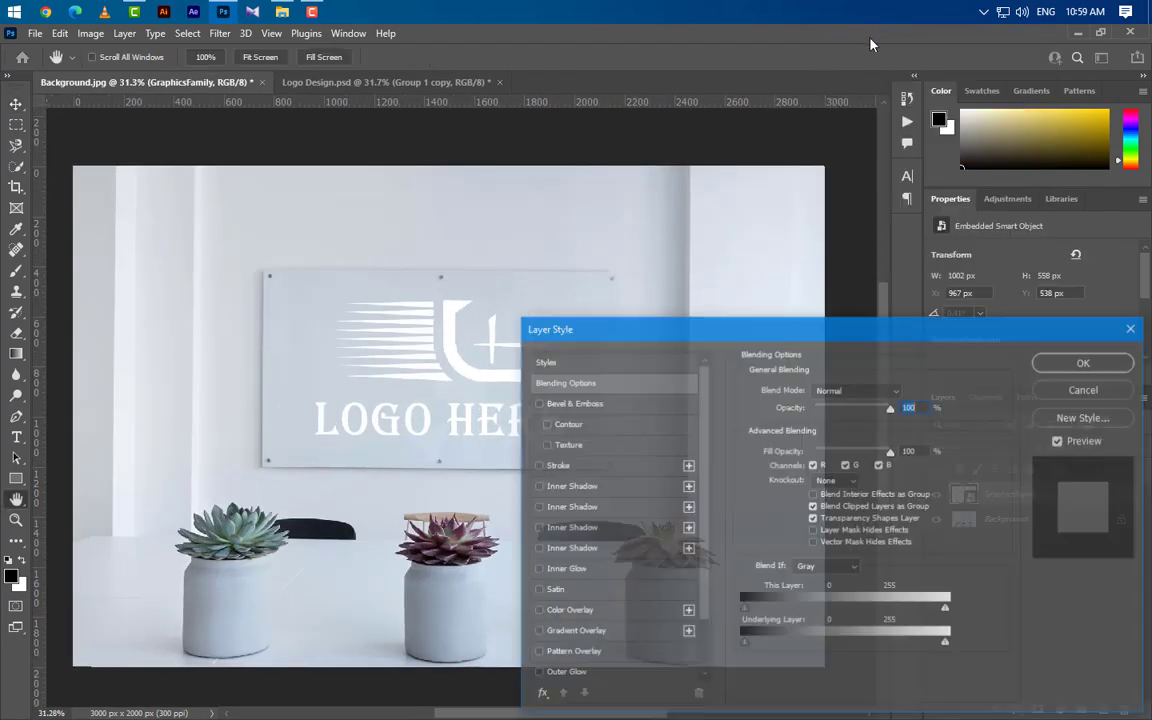
pyautogui.click(570, 610)
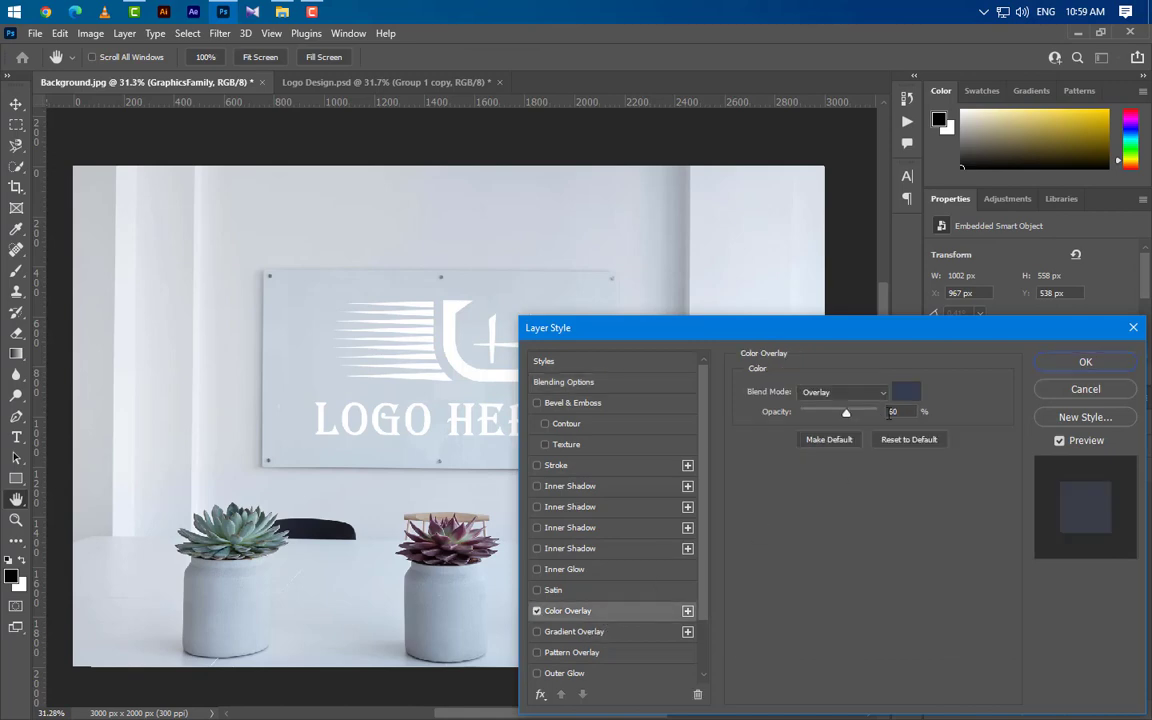
pyautogui.click(906, 391)
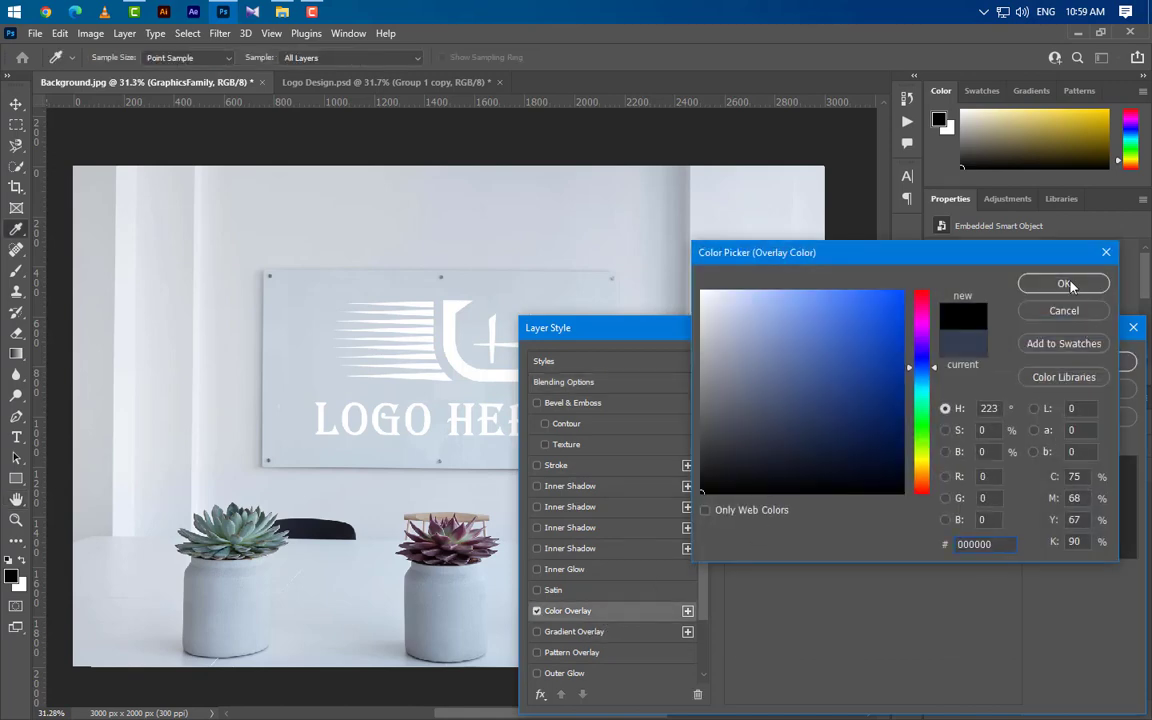
pyautogui.click(1066, 284)
pyautogui.click(845, 391)
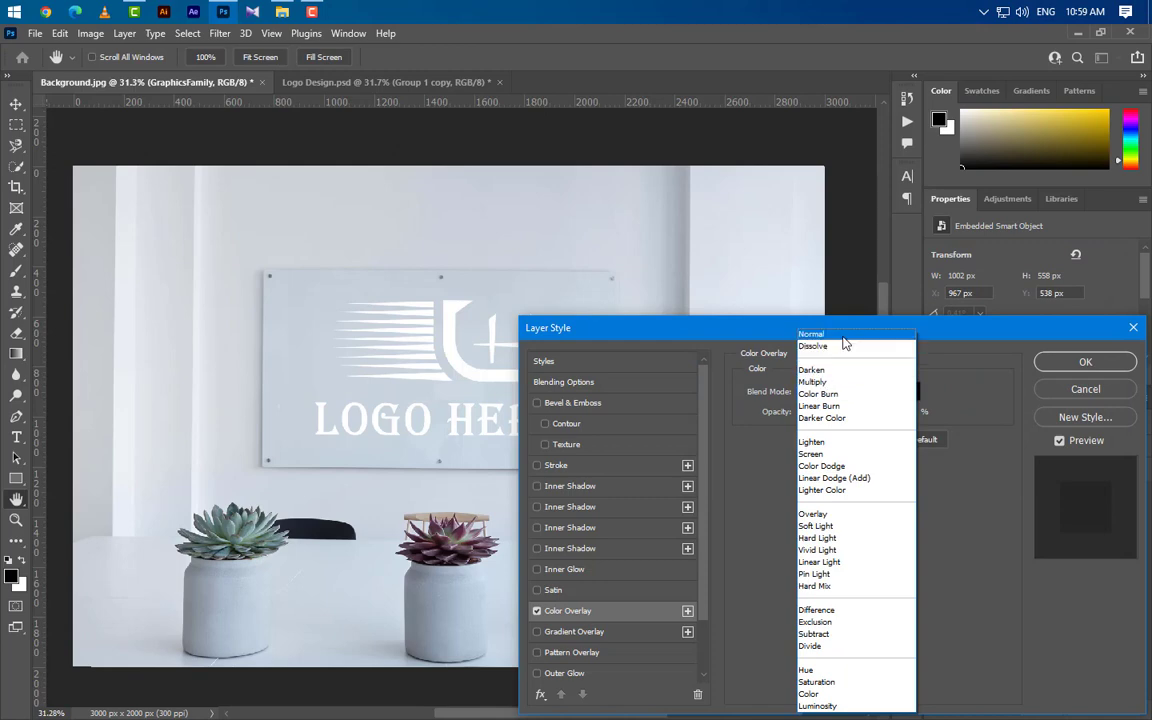
pyautogui.click(843, 343)
pyautogui.moveTo(846, 411); pyautogui.dragTo(910, 419)
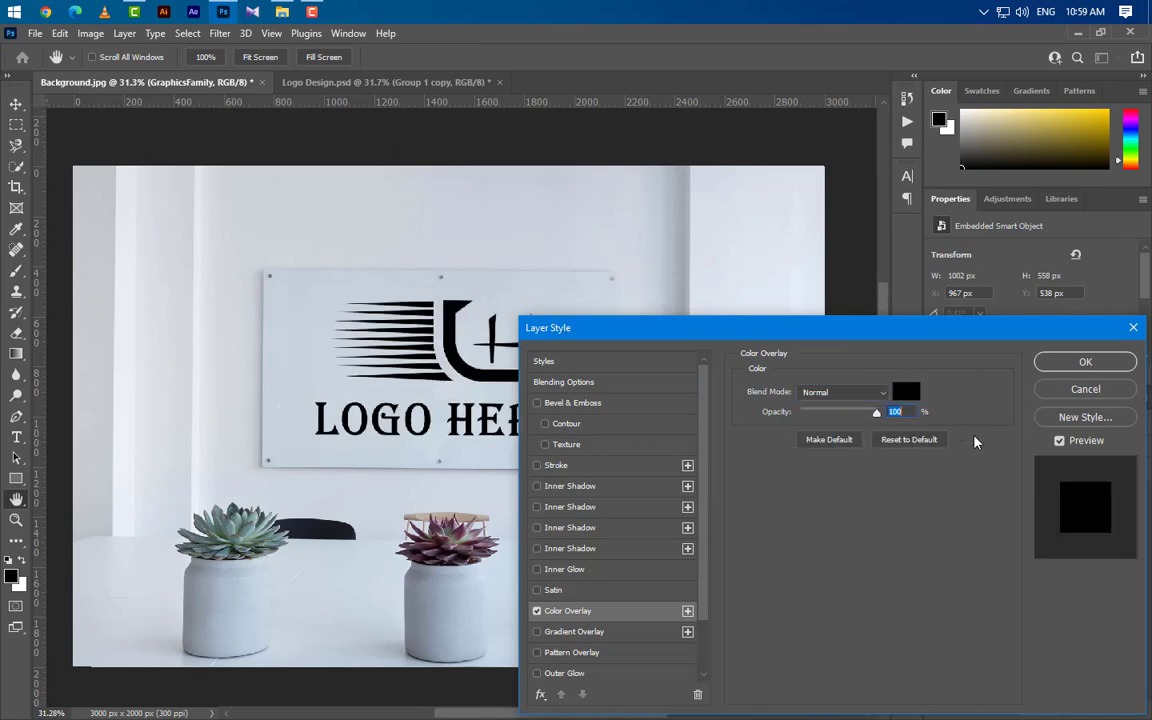
pyautogui.click(1085, 362)
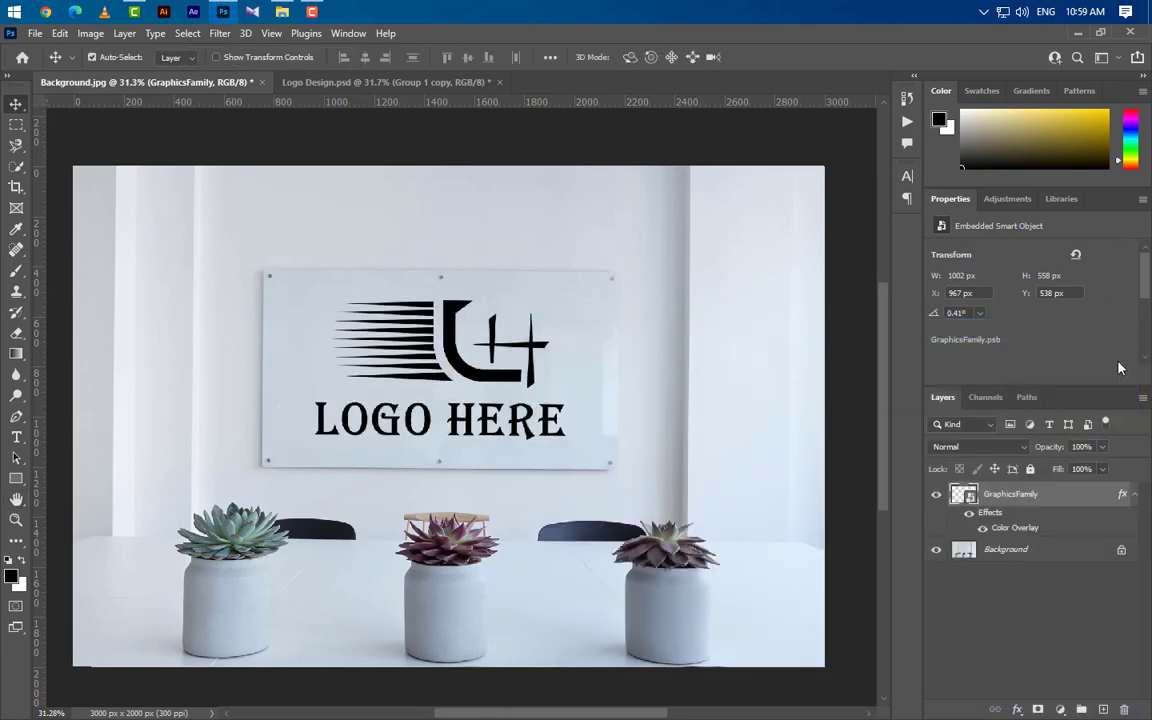
# Step: Apply a Gaussian Blur with a radius of 12 pixels to the GraphicsFamily layer
pyautogui.click(217, 34)
pyautogui.moveTo(288, 237)
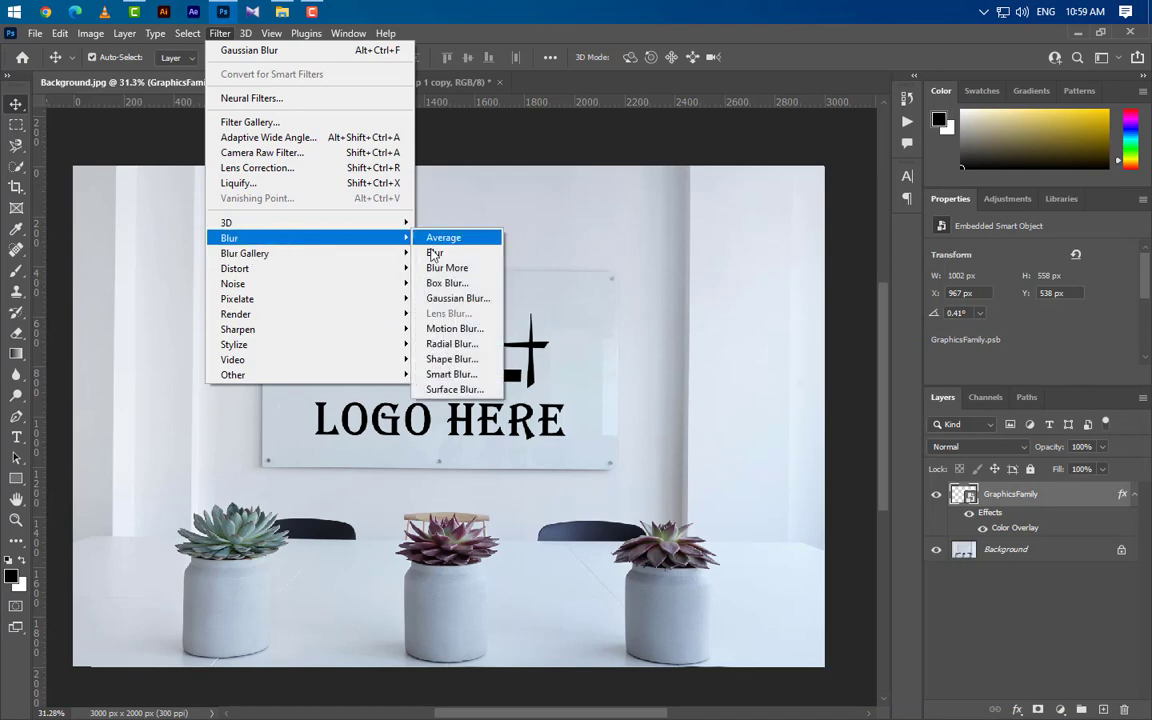
pyautogui.click(457, 298)
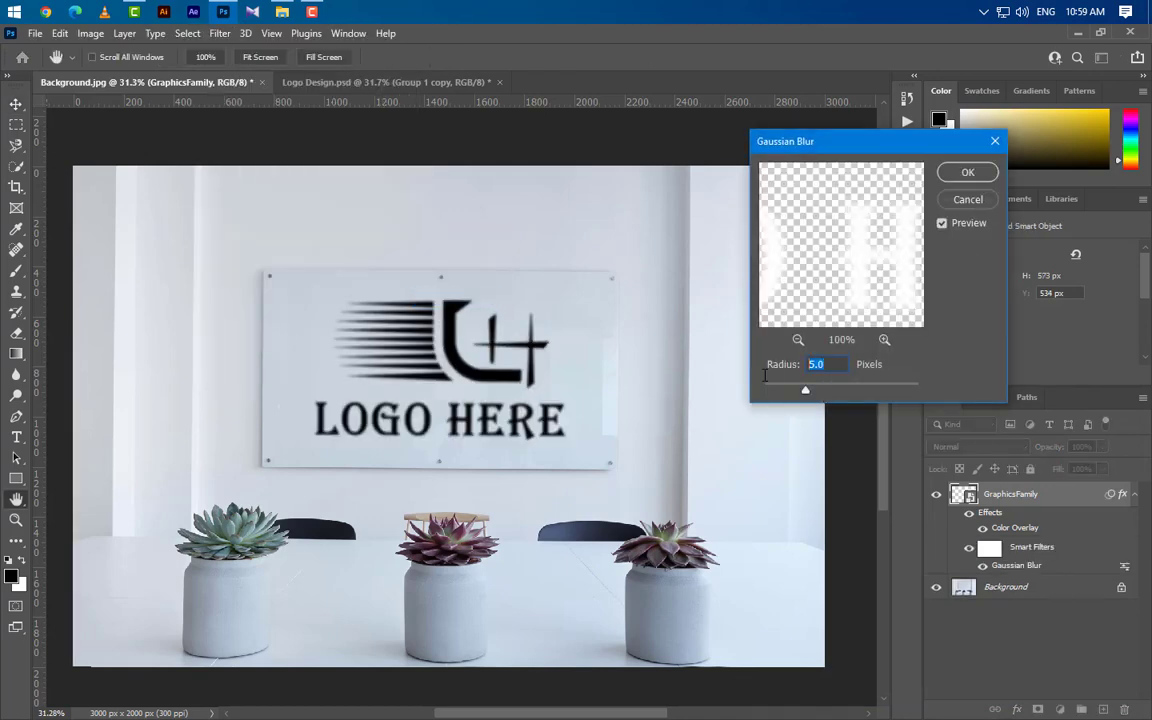
pyautogui.write('12')
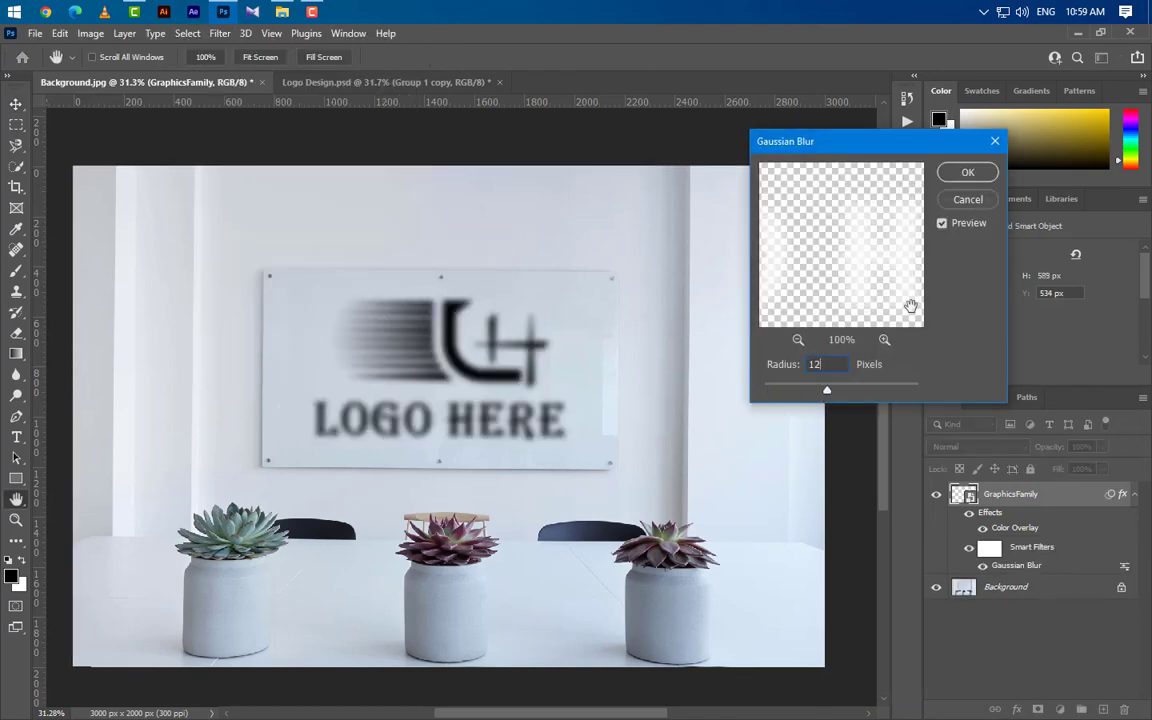
pyautogui.click(963, 176)
# Step: Apply a Motion Blur with a 90° angle and 60 pixels distance to the GraphicsFamily layer
pyautogui.click(219, 33)
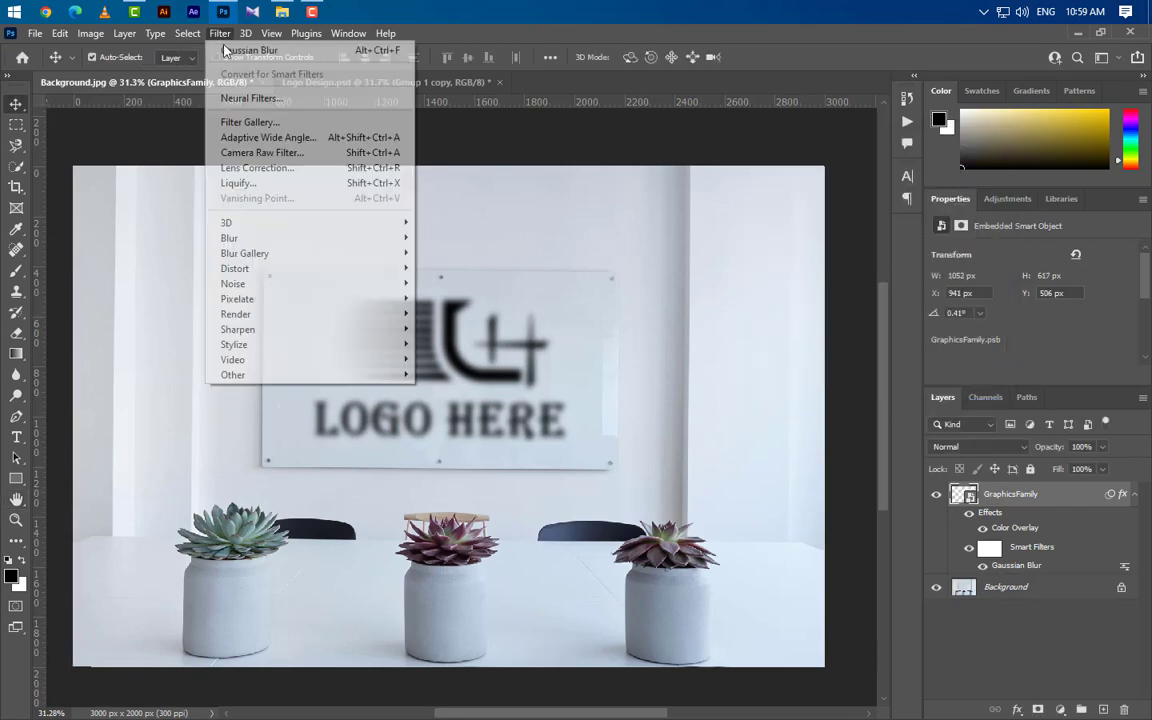
pyautogui.moveTo(315, 238)
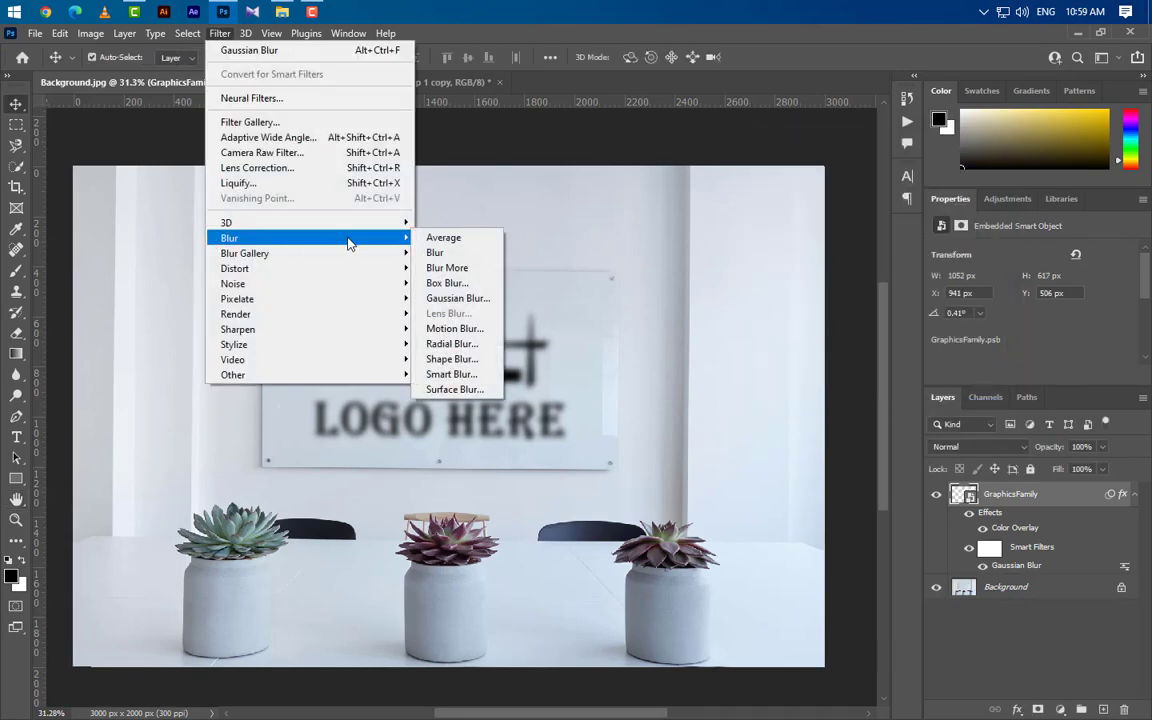
pyautogui.click(455, 328)
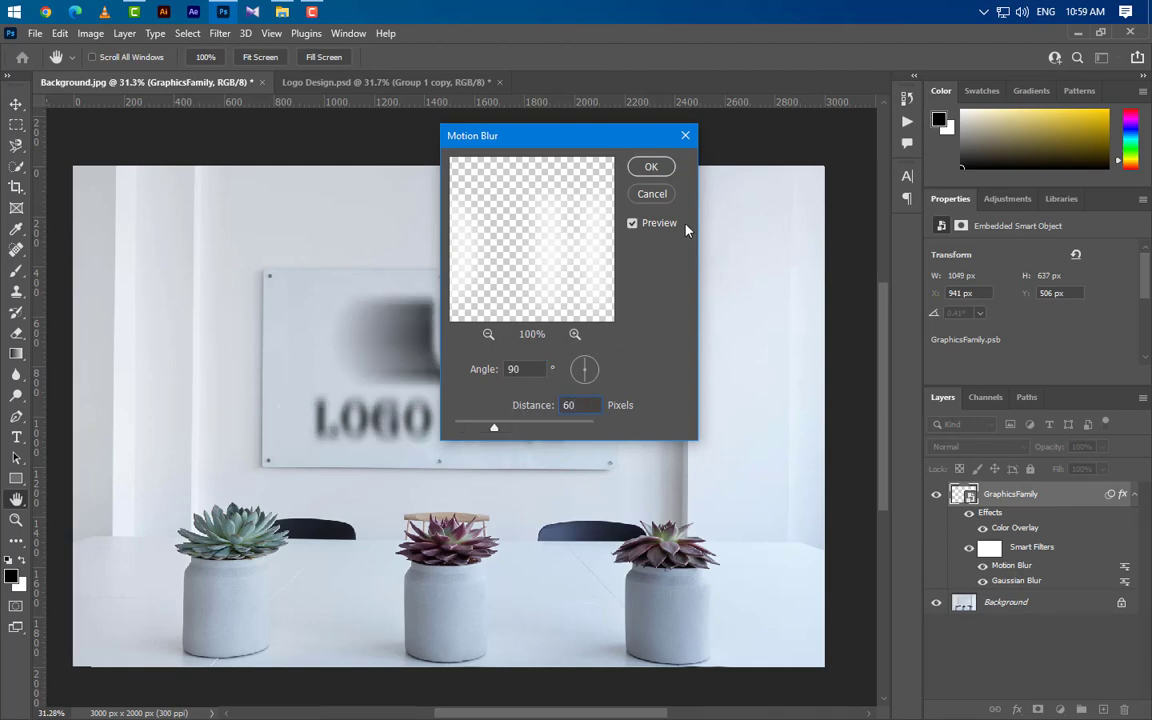
pyautogui.click(651, 168)
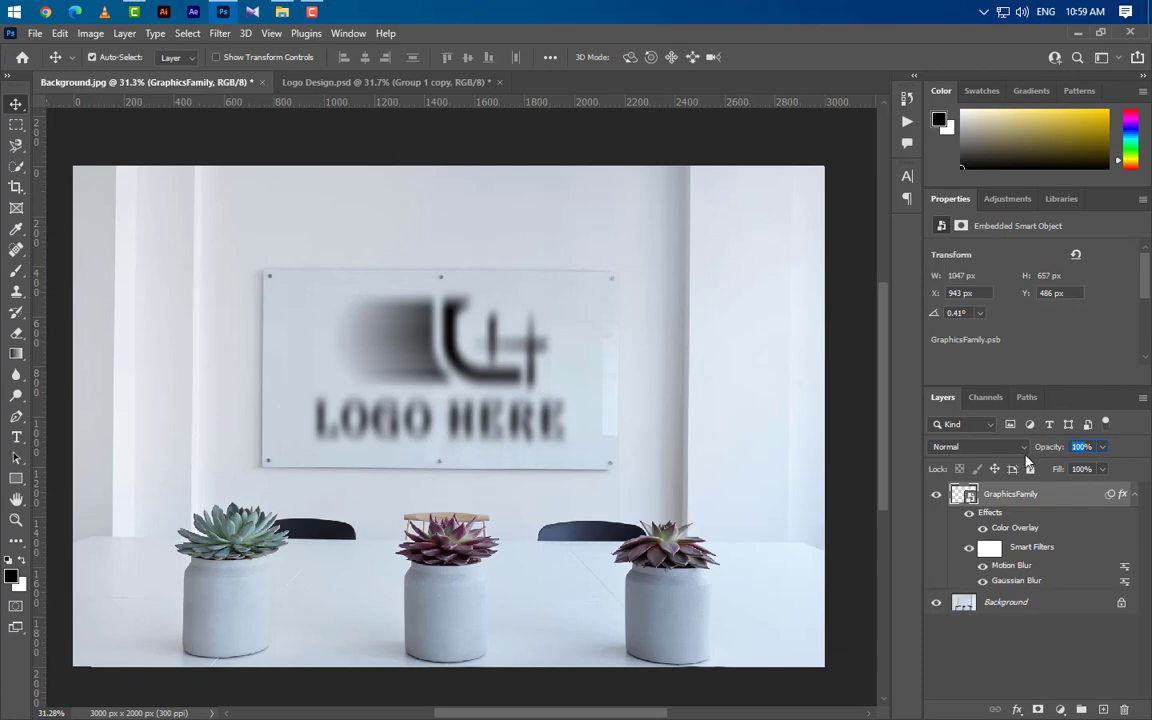
# Step: Set the GraphicsFamily layer's opacity to 50% and duplicate it within Background.jpg
pyautogui.write('50')
pyautogui.rightClick(968, 446)
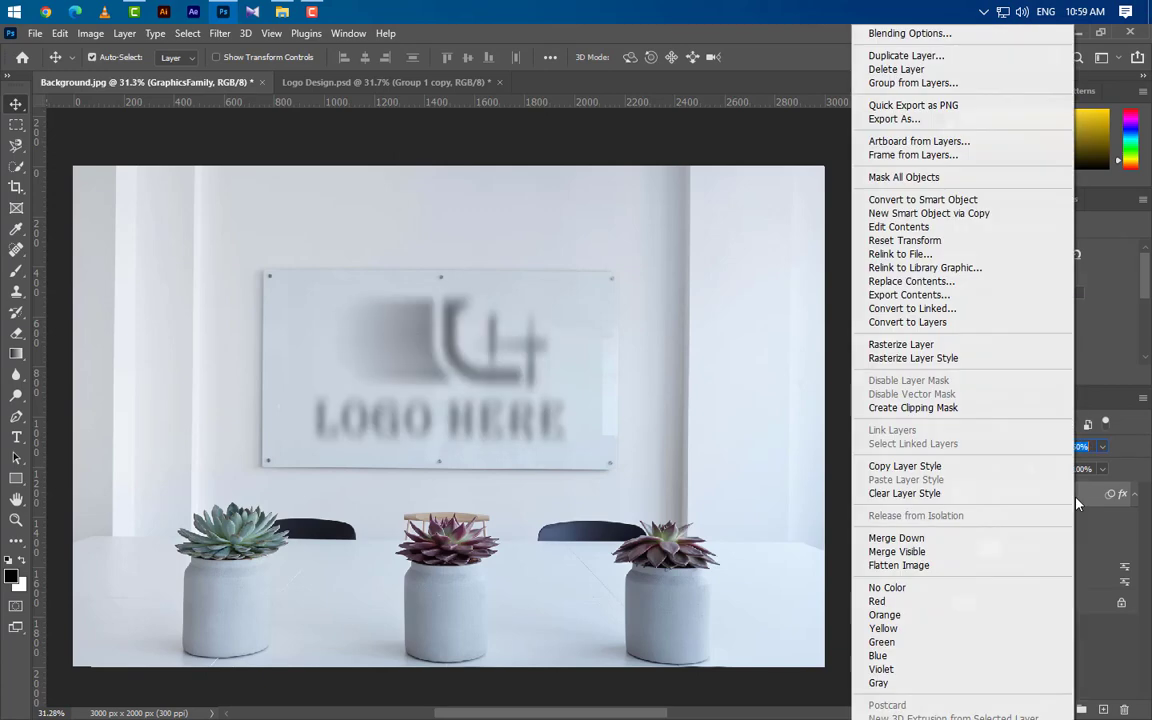
pyautogui.click(878, 56)
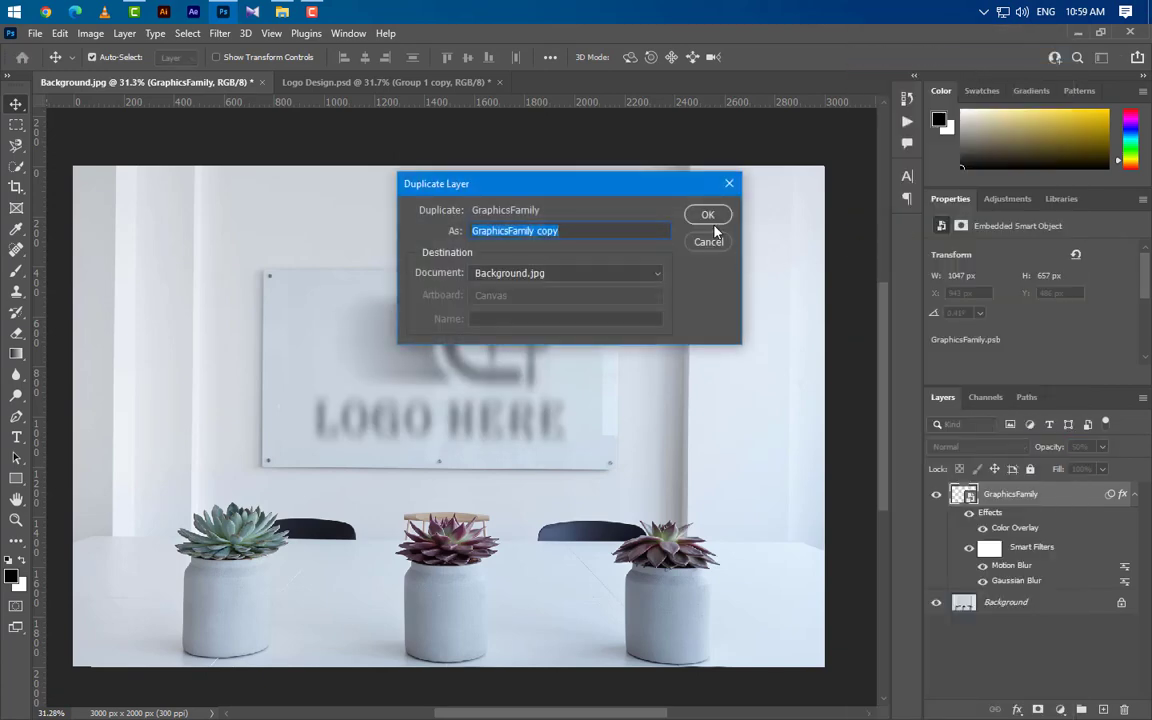
pyautogui.click(714, 217)
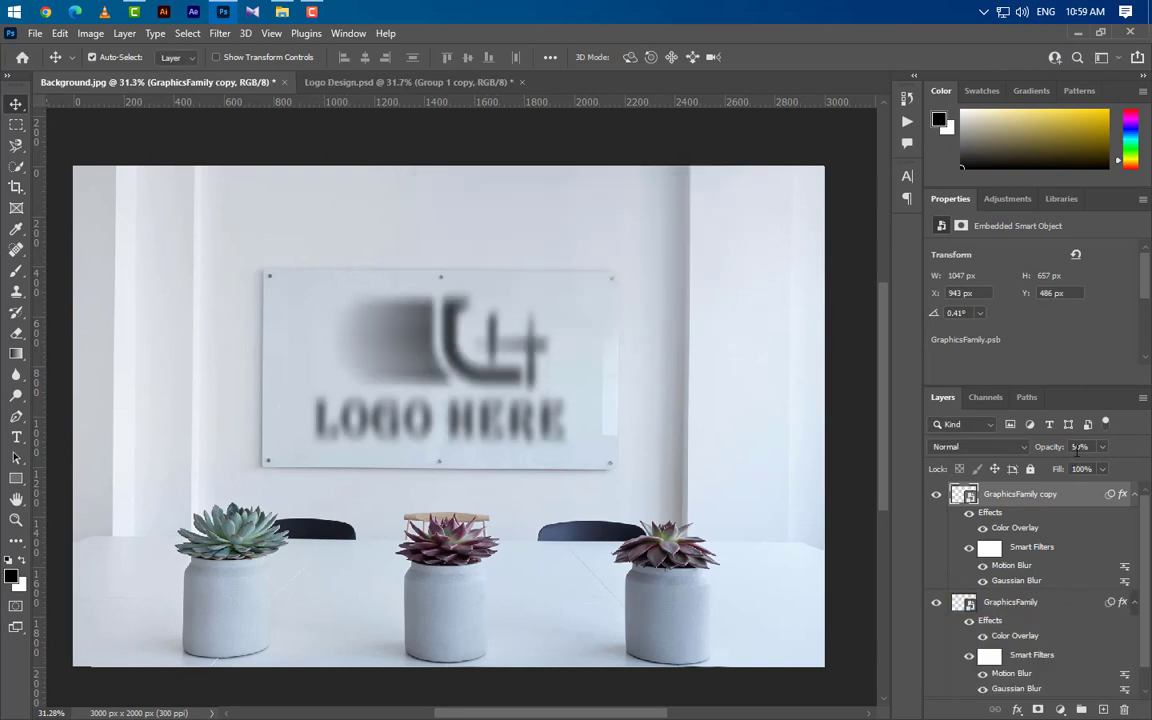
# Step: Set the GraphicsFamily copy layer's opacity to 35% and its Motion Blur distance to 10 pixels
pyautogui.write('35')
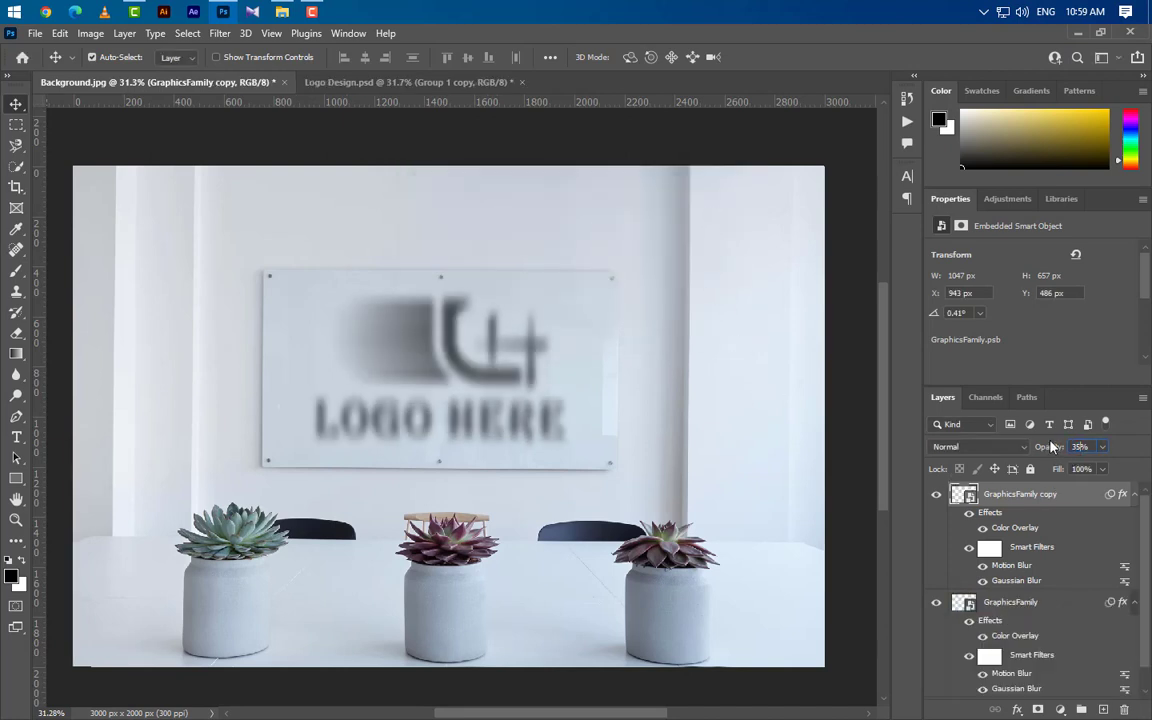
pyautogui.doubleClick(1012, 566)
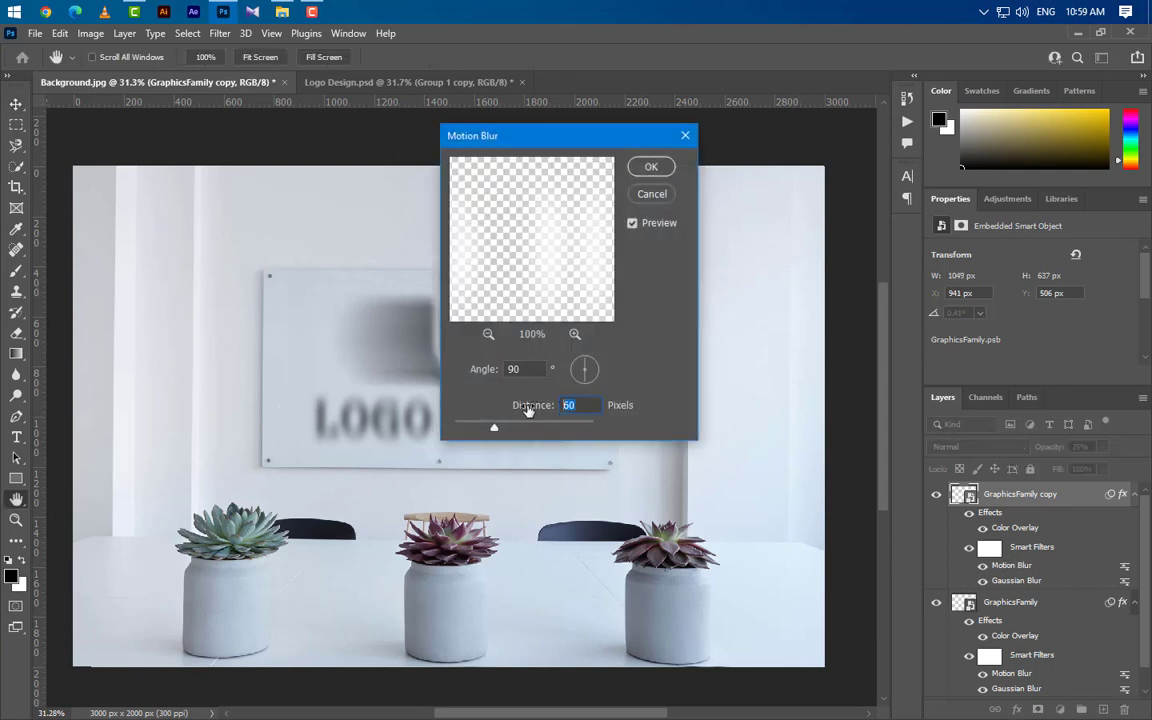
pyautogui.write('10')
pyautogui.click(656, 170)
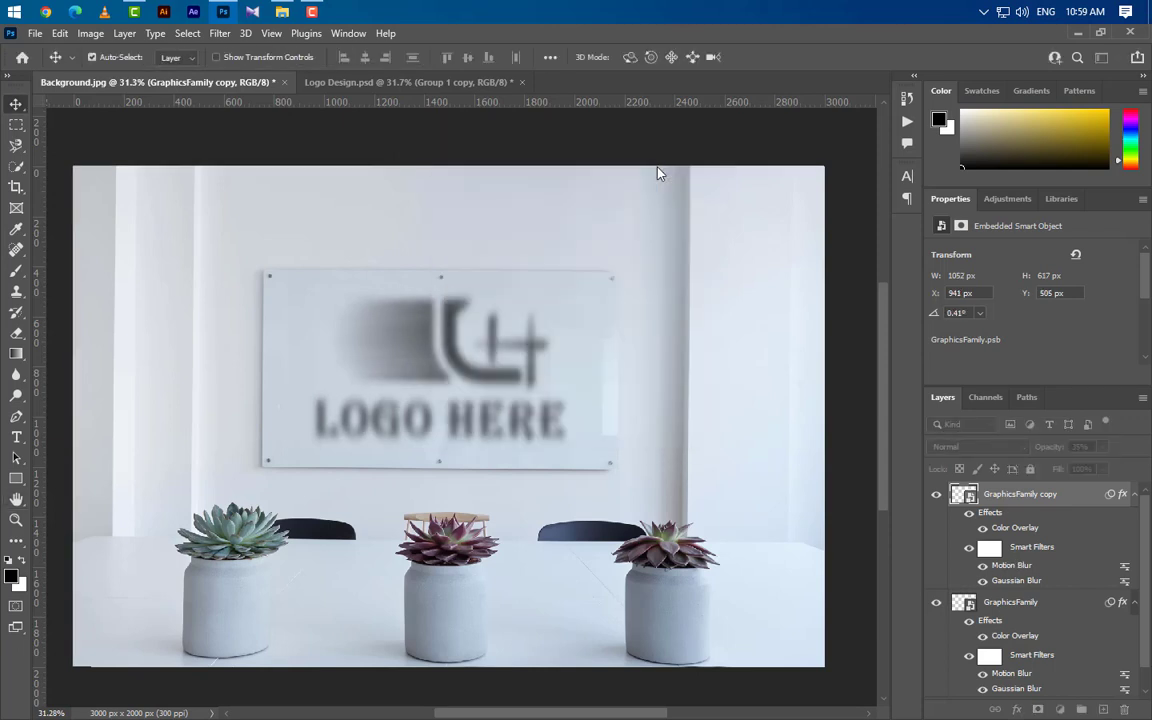
# Step: Set the Gaussian Blur radius of the GraphicsFamily copy layer to 5 pixels
pyautogui.doubleClick(1010, 586)
pyautogui.click(589, 303)
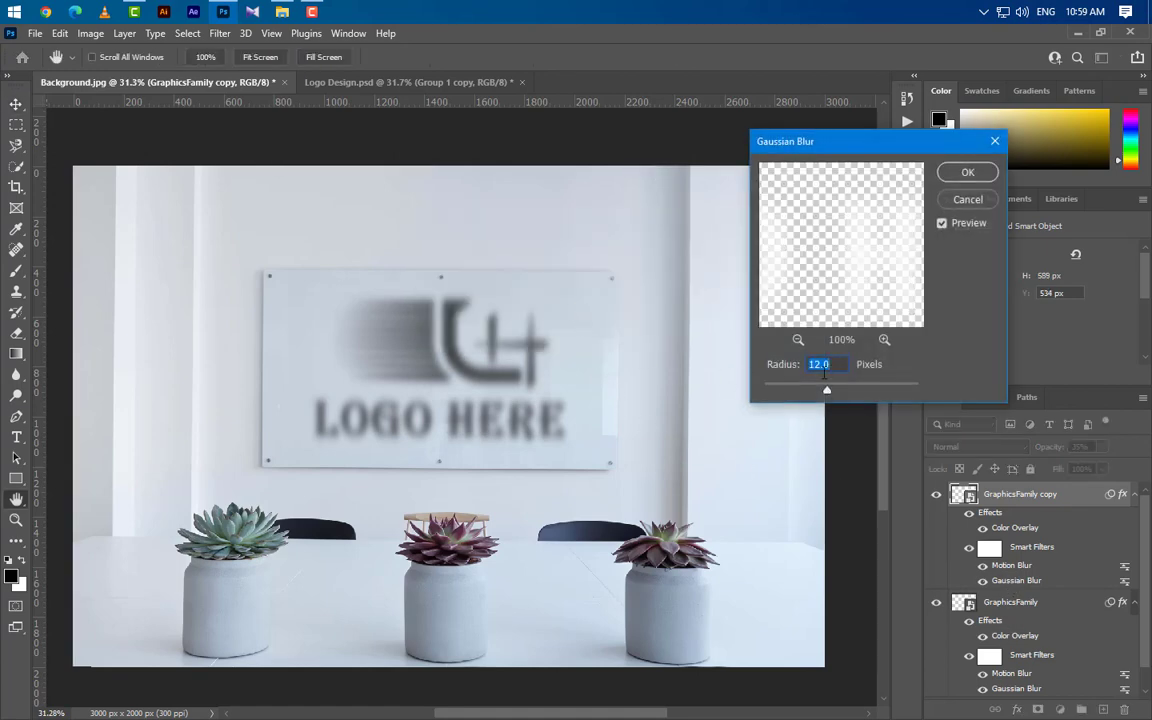
pyautogui.write('5')
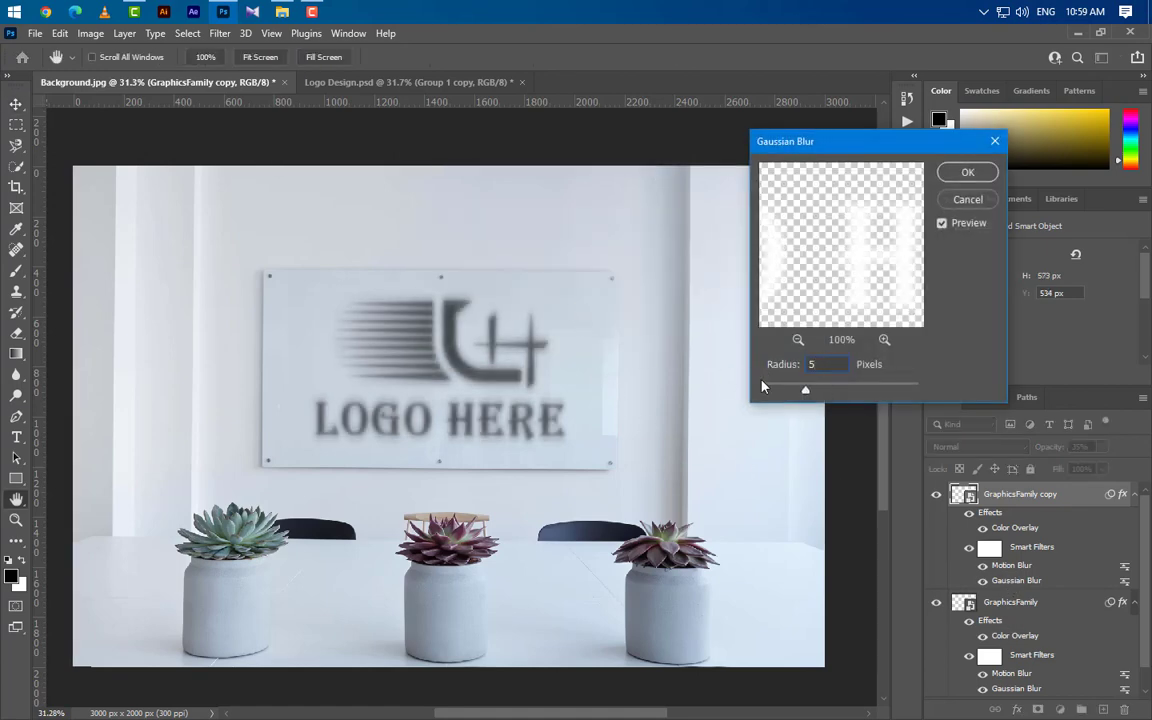
pyautogui.click(960, 178)
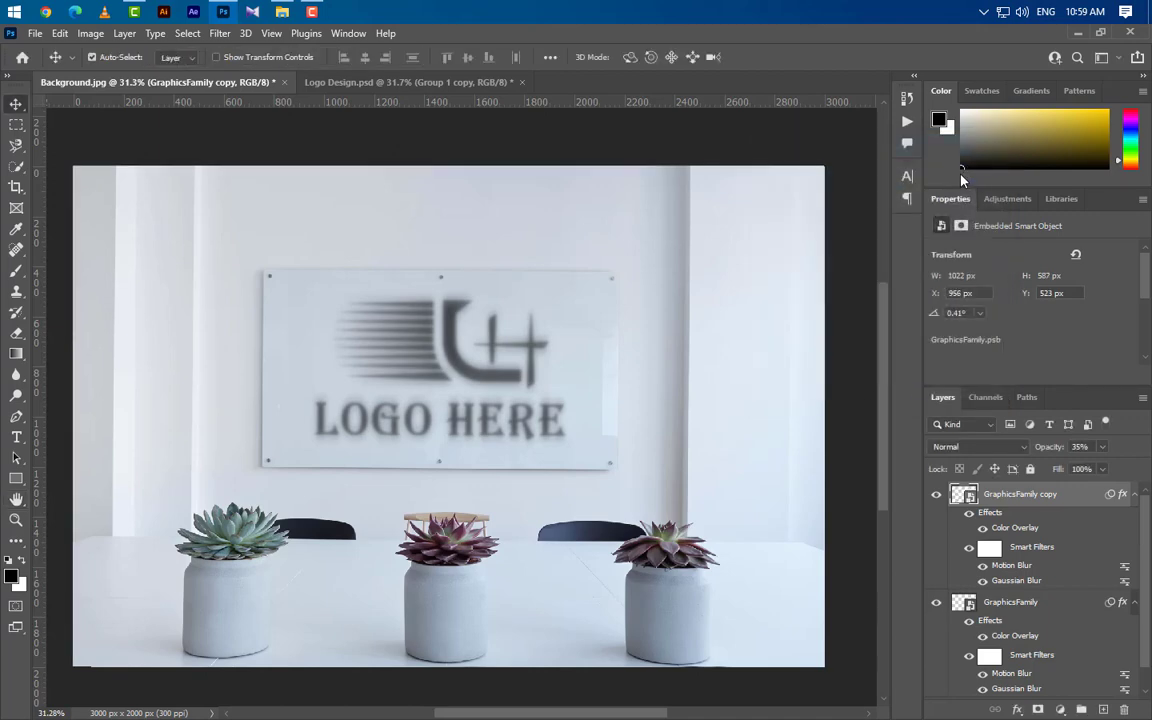
# Step: Duplicate the GraphicsFamily copy layer and clear the layer style from the new duplicate
pyautogui.click(1134, 495)
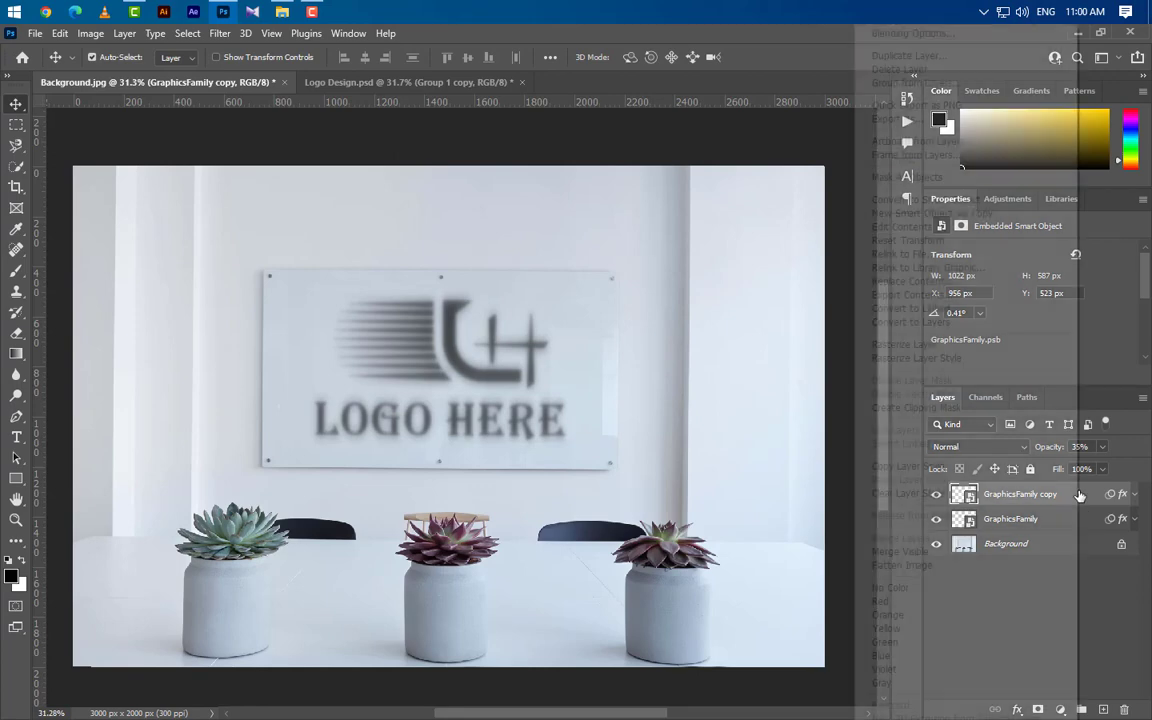
pyautogui.rightClick(1070, 494)
pyautogui.click(905, 56)
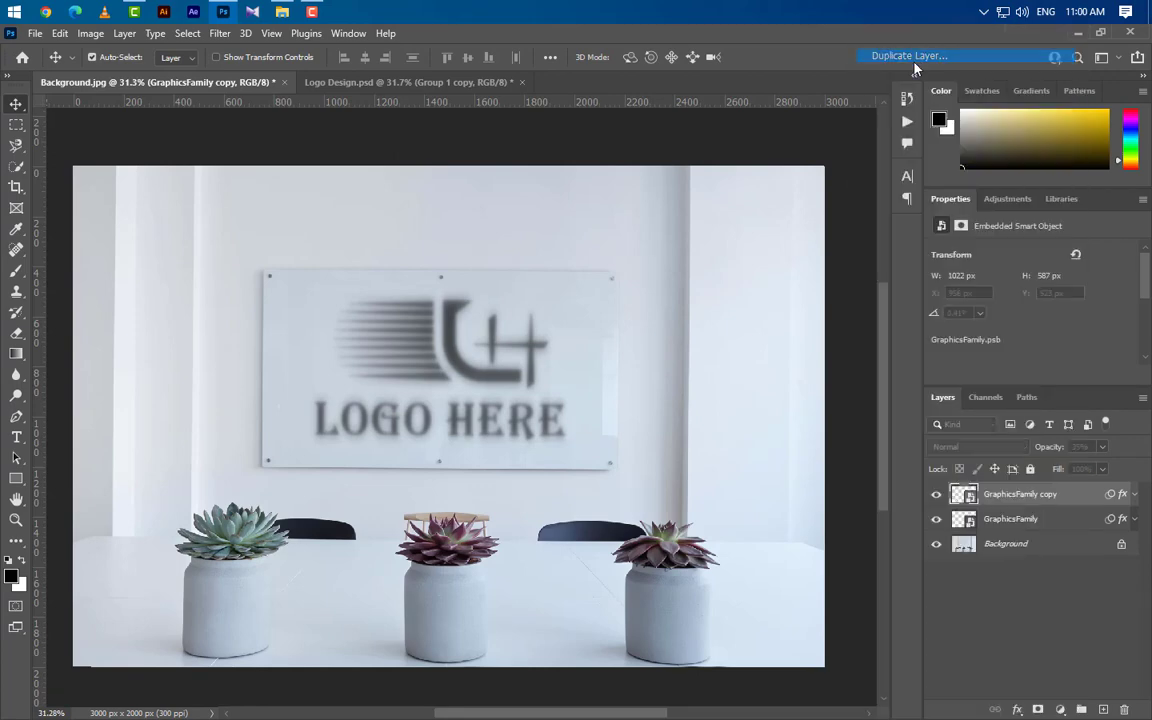
pyautogui.click(712, 216)
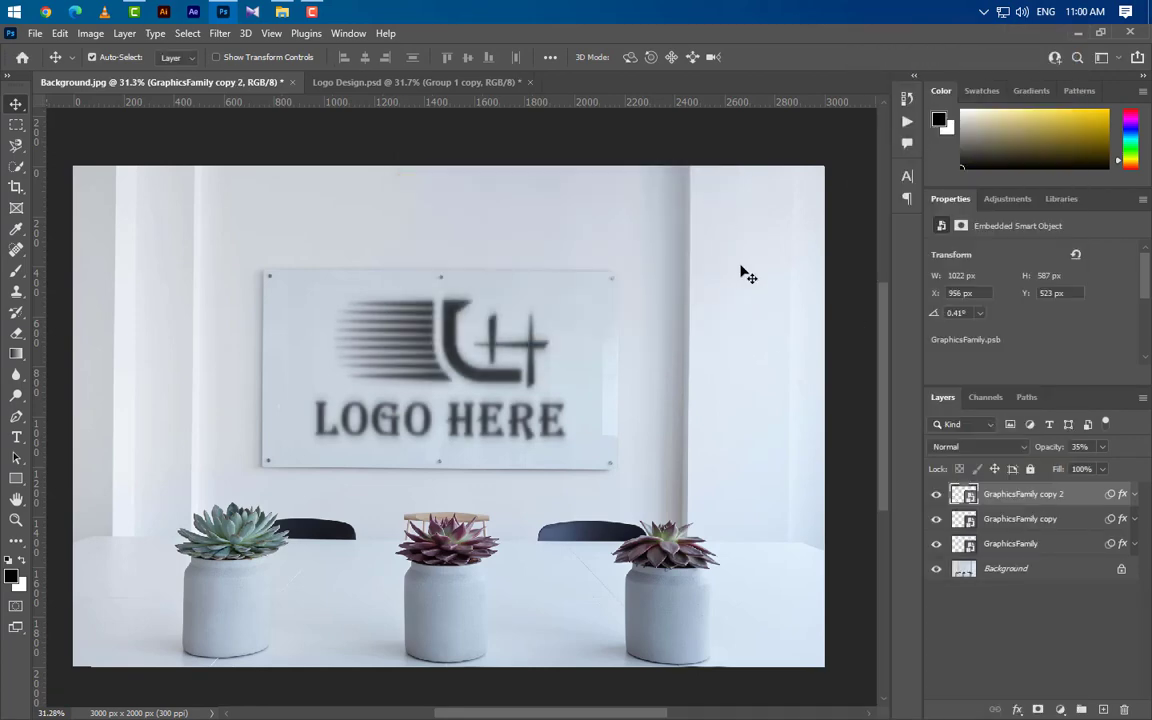
pyautogui.rightClick(1078, 500)
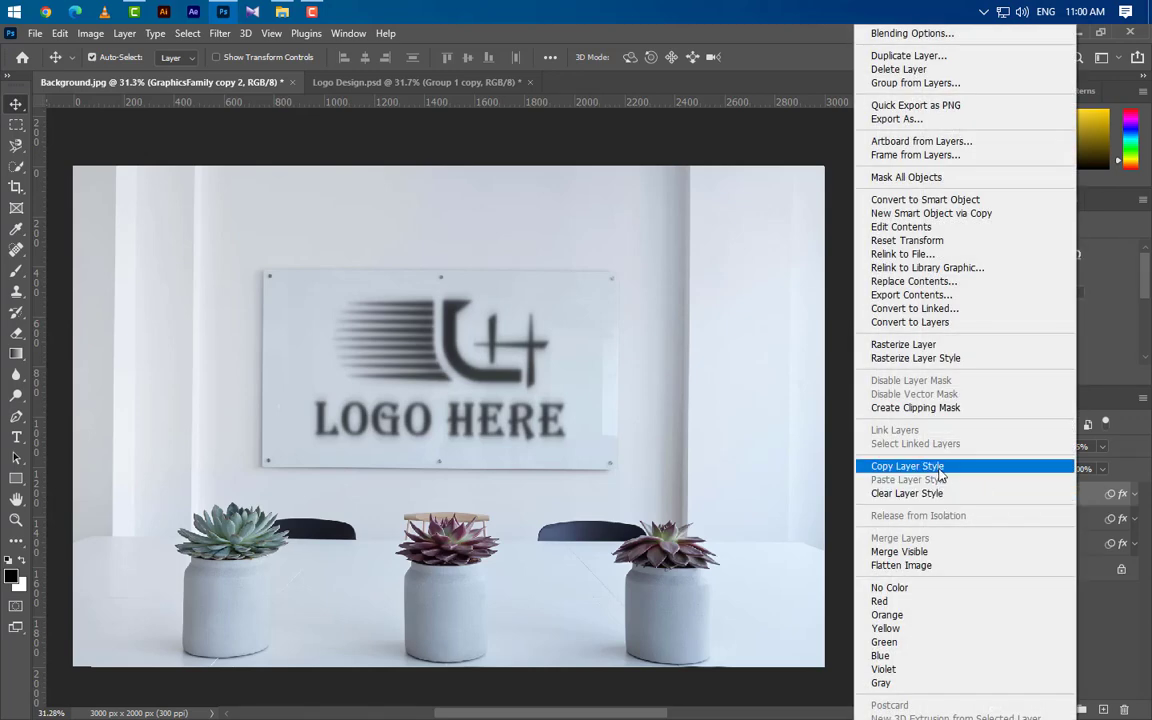
pyautogui.click(905, 493)
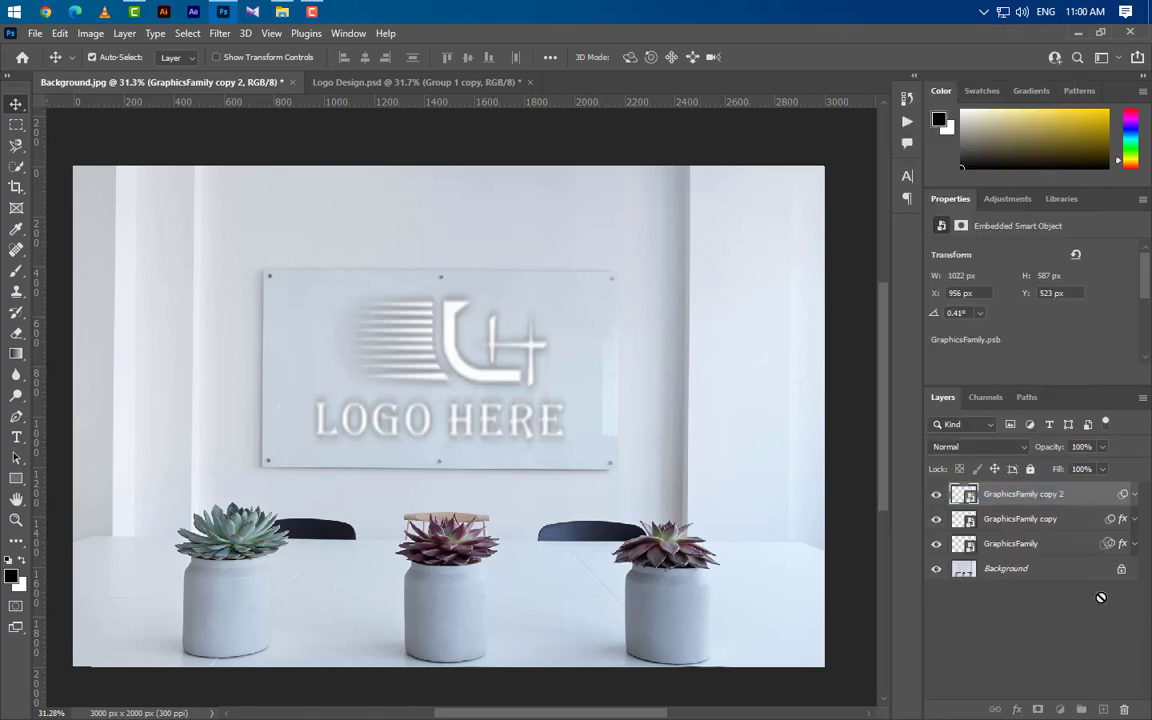
# Step: Add a black Color Overlay to the GraphicsFamily copy 2 layer
pyautogui.rightClick(1106, 500)
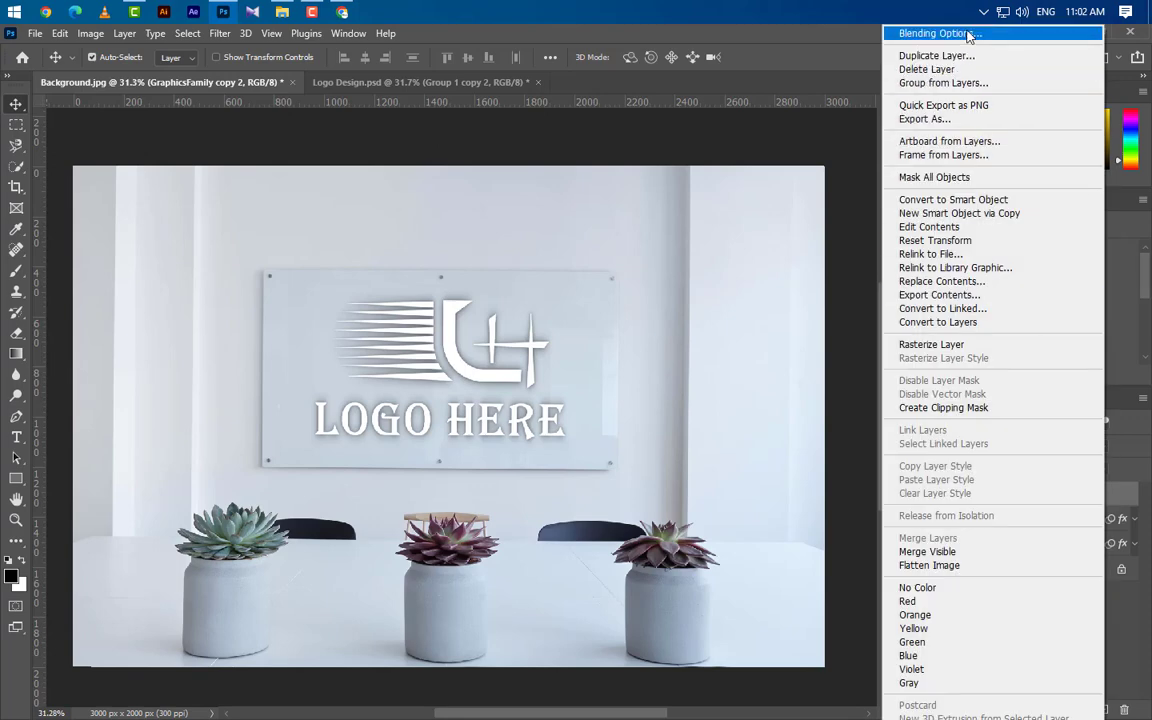
pyautogui.click(930, 34)
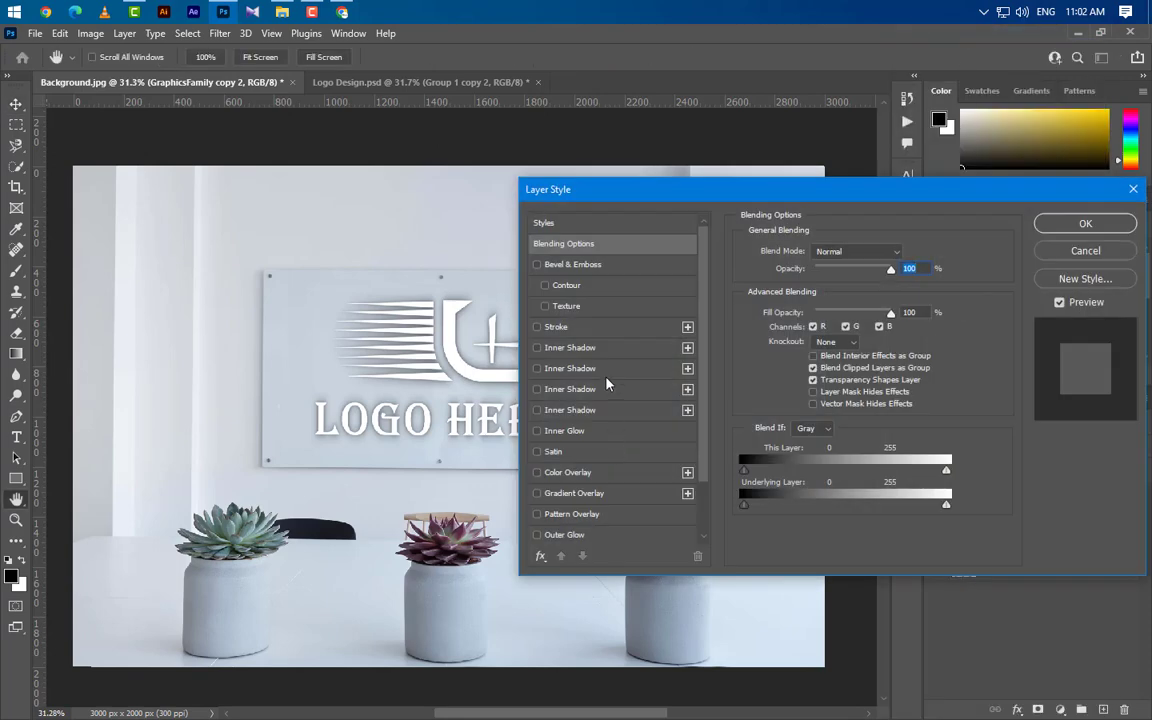
pyautogui.click(600, 472)
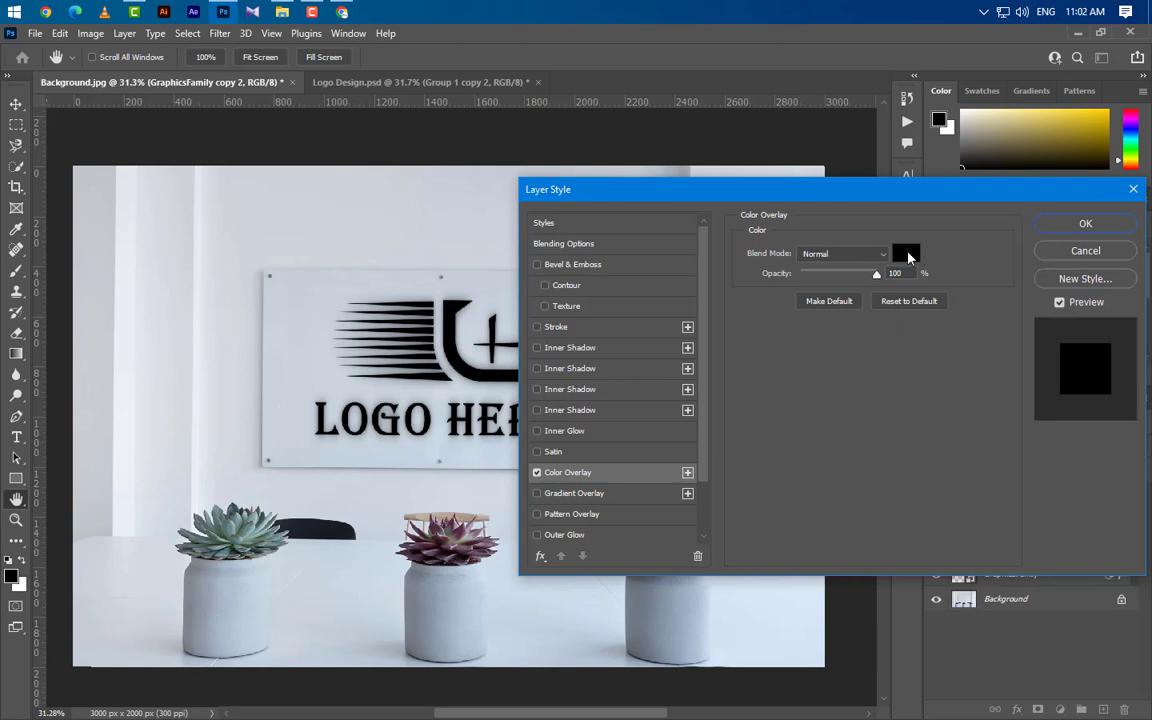
pyautogui.click(903, 251)
pyautogui.click(1087, 289)
# Step: Add a black Drop Shadow to the GraphicsFamily copy 2 layer with Multiply blend mode and 65% opacity
pyautogui.scroll(-2, 632, 512)
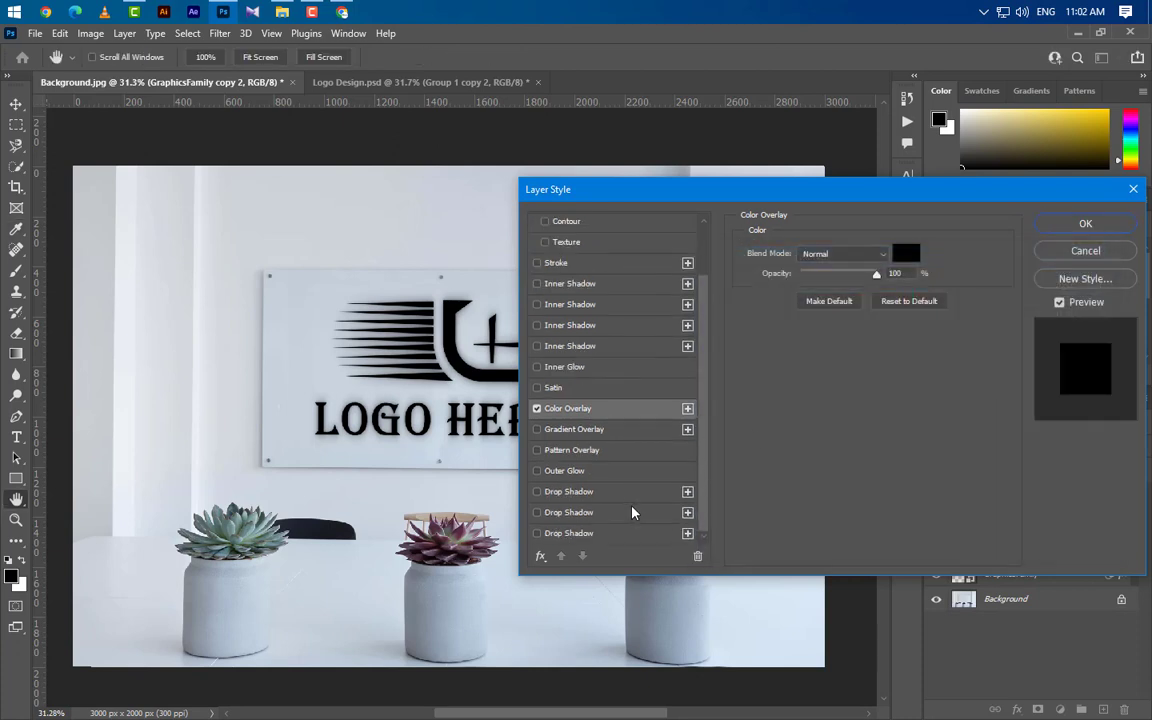
pyautogui.click(652, 491)
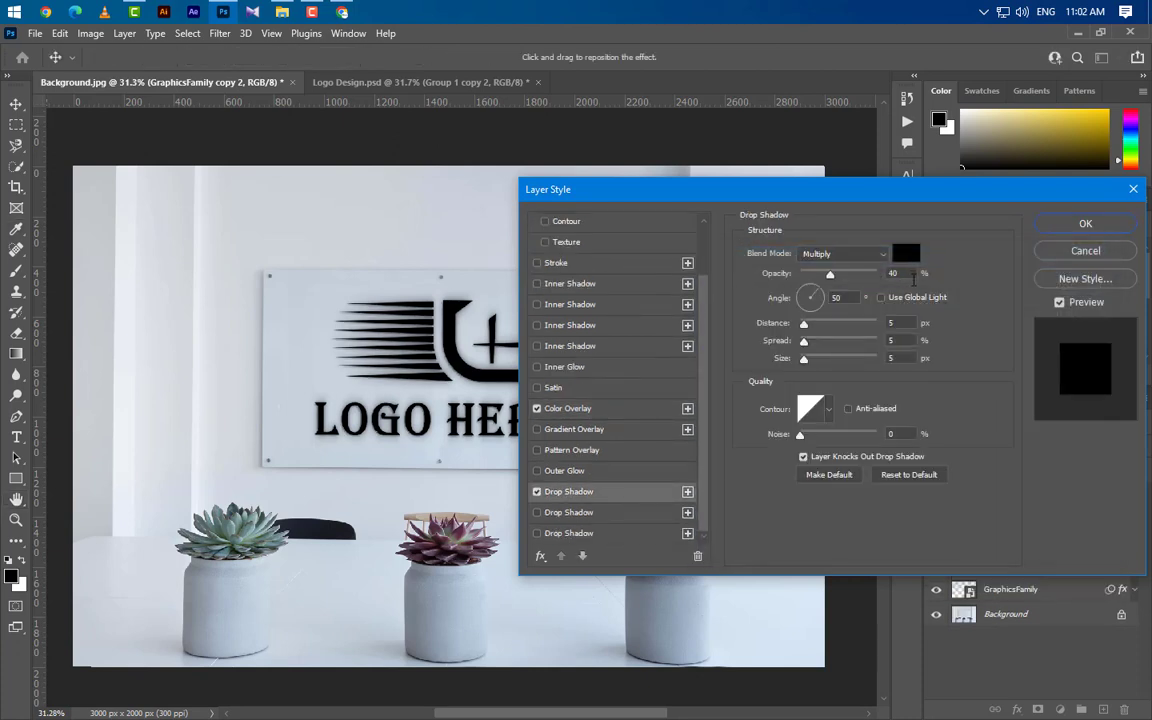
pyautogui.write('65')
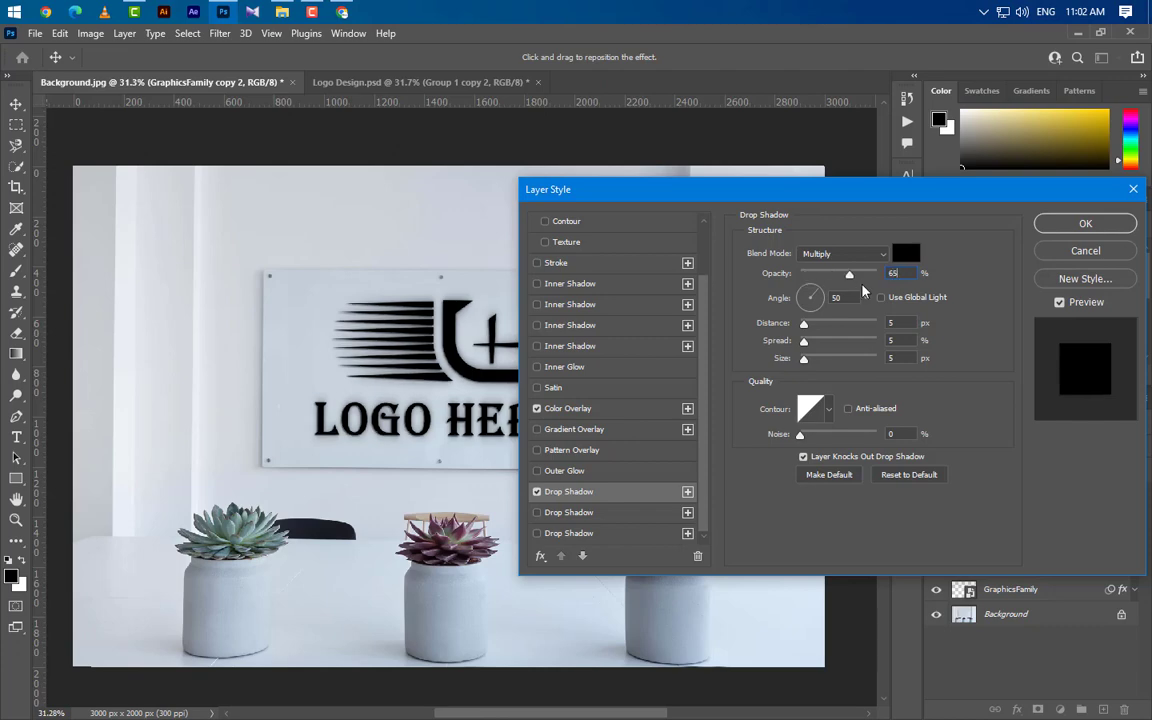
pyautogui.click(905, 254)
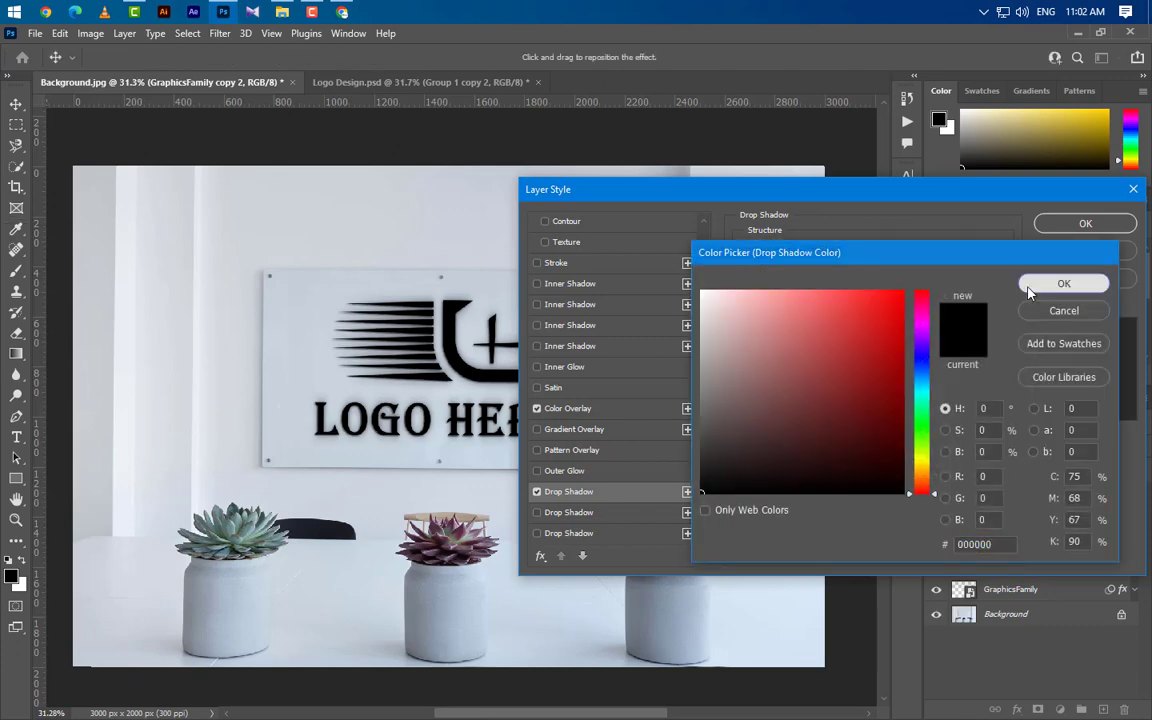
pyautogui.click(1055, 283)
pyautogui.click(845, 254)
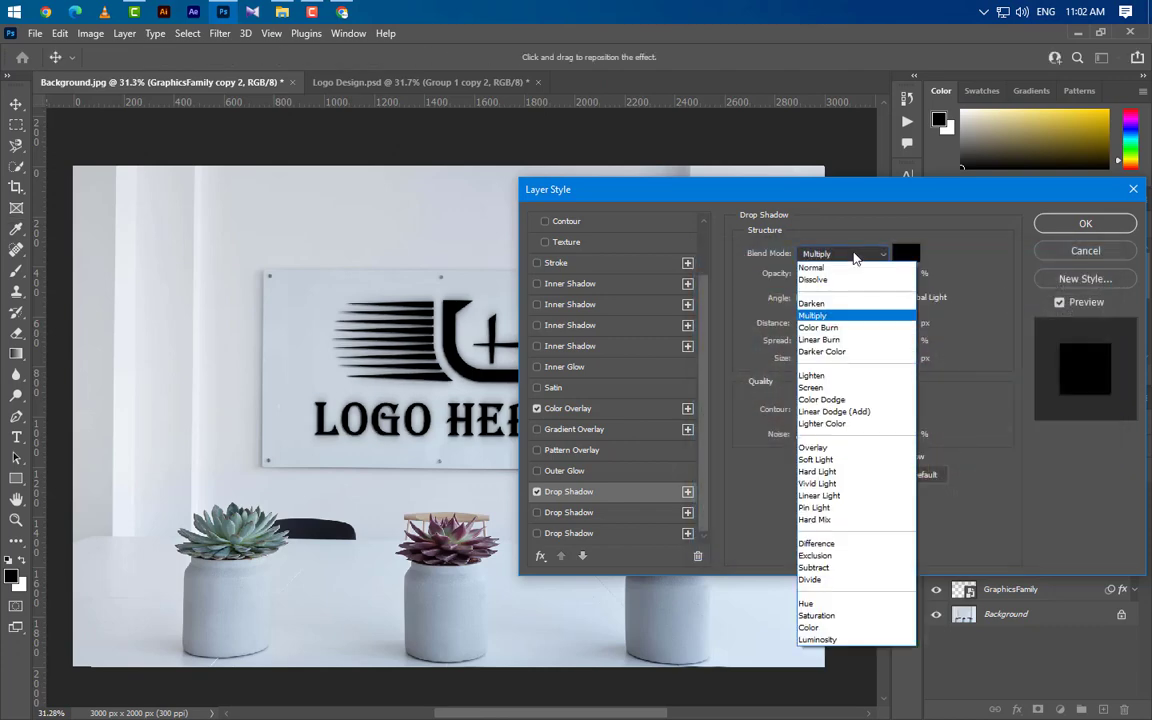
pyautogui.click(825, 316)
# Step: Set the first Drop Shadow's angle to 45°, distance to 3 px, spread to 2% and size to 4 px
pyautogui.doubleClick(850, 302)
pyautogui.write('45')
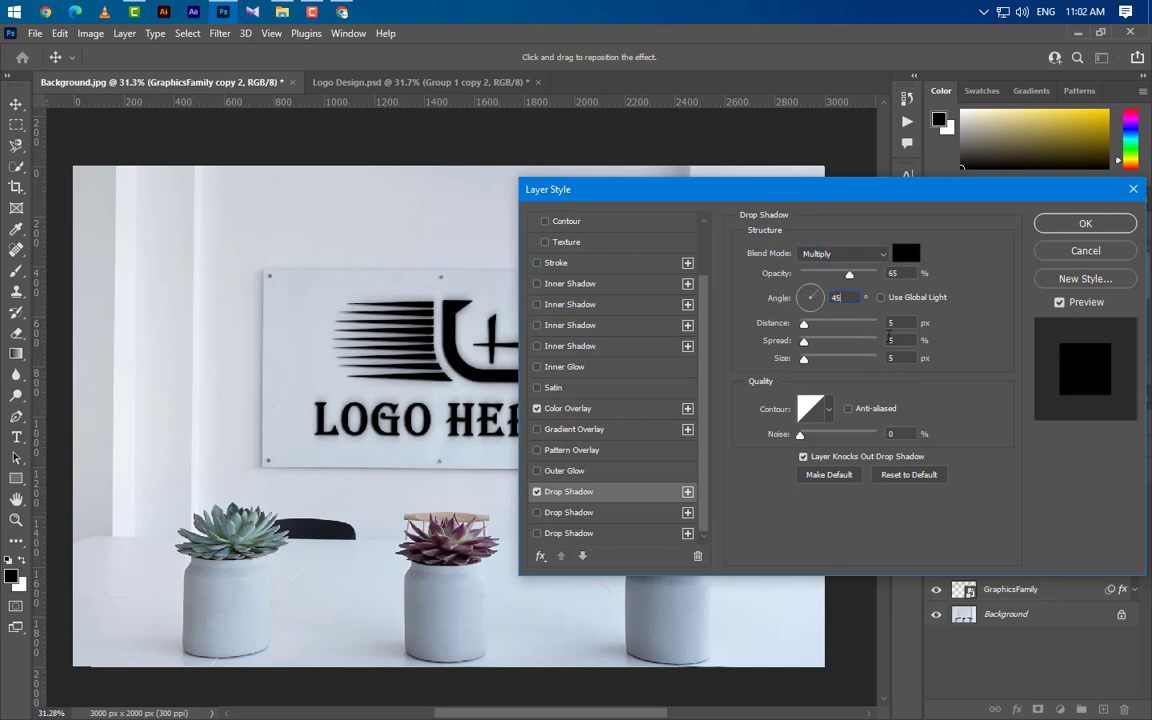
pyautogui.press('Tab')
pyautogui.write('3')
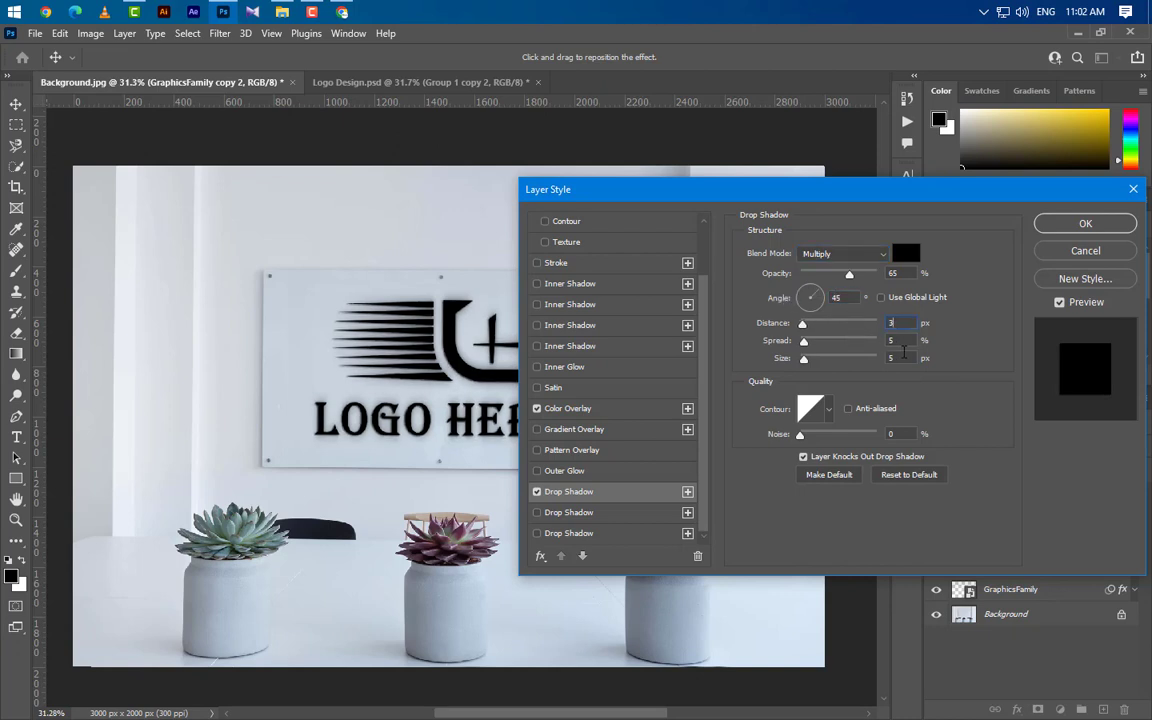
pyautogui.press('Tab')
pyautogui.write('2')
pyautogui.press('Tab')
pyautogui.write('4')
# Step: Add a second Drop Shadow with 50% opacity, 45° angle, 5 px distance and 3% spread, and apply the layer style
pyautogui.click(648, 512)
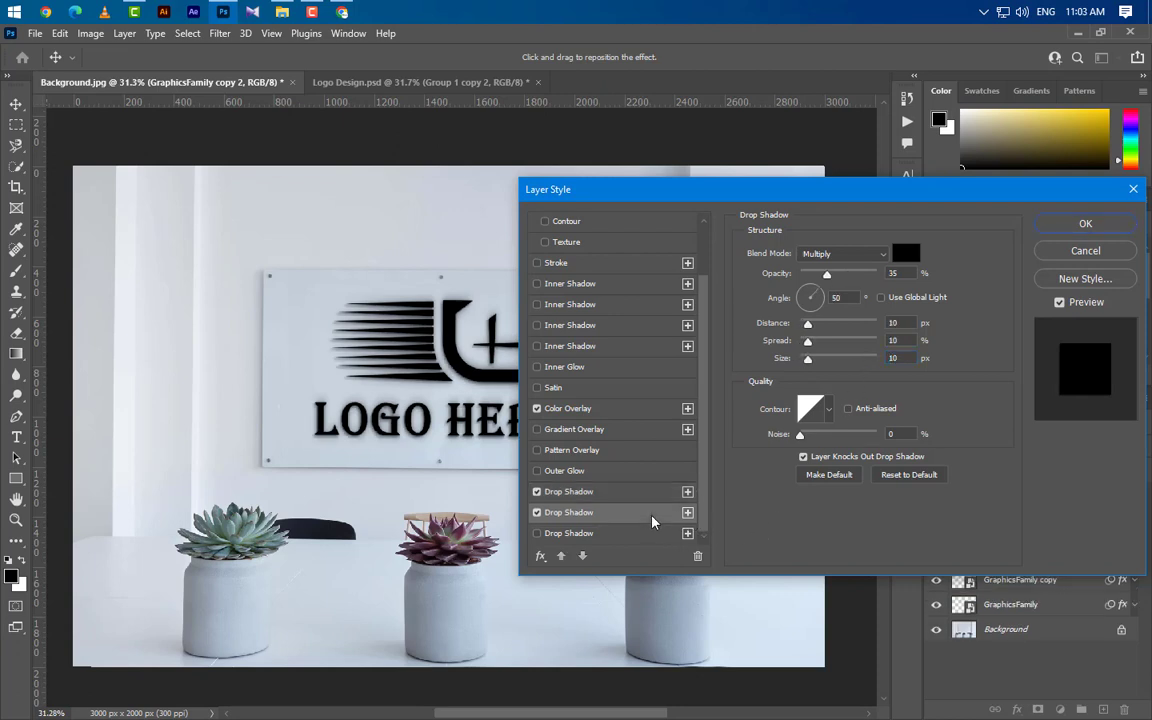
pyautogui.moveTo(916, 274); pyautogui.dragTo(843, 278)
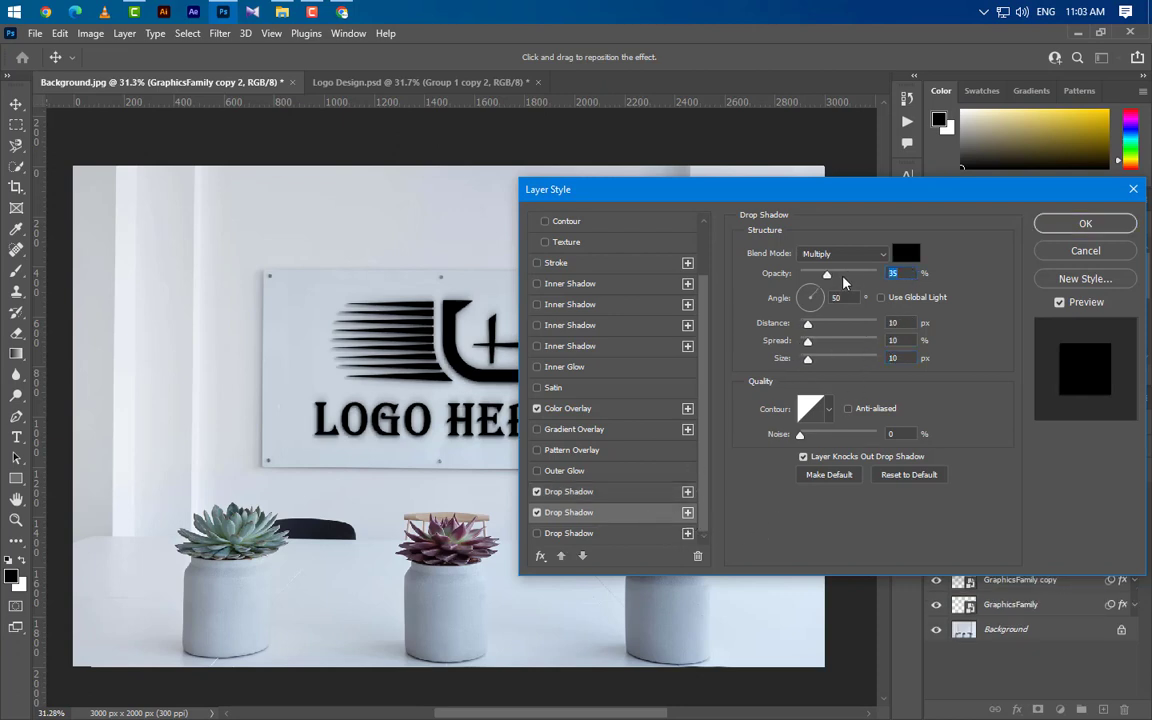
pyautogui.write('50')
pyautogui.press('Tab')
pyautogui.write('45')
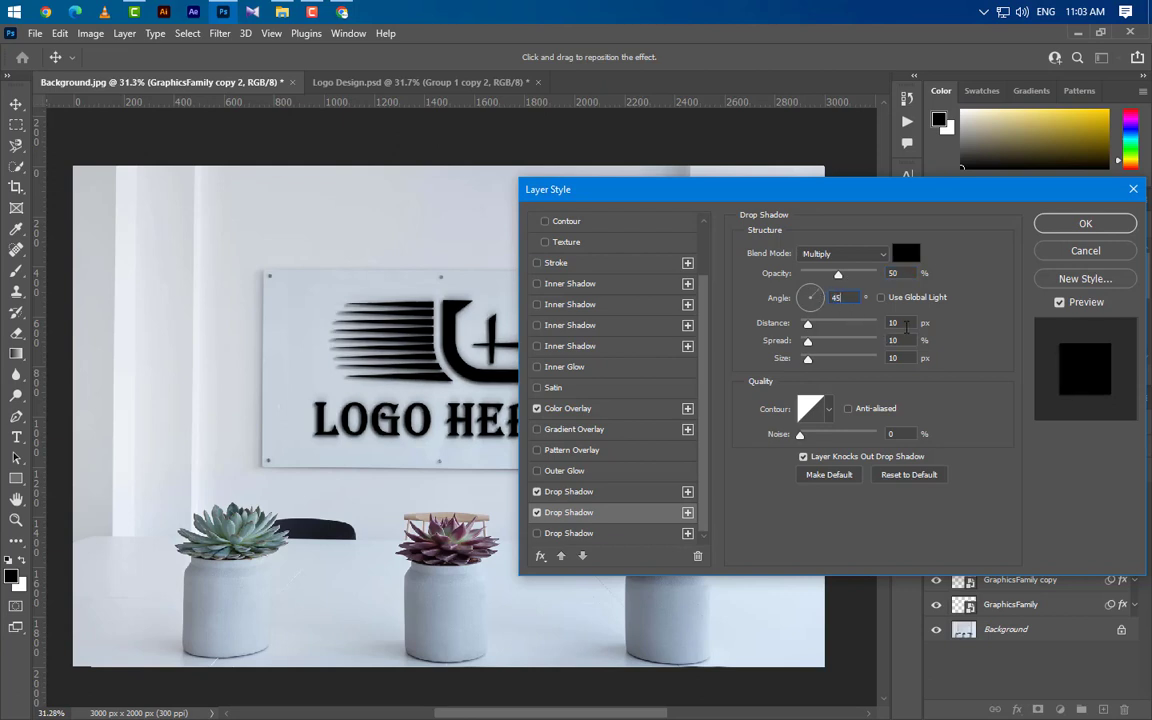
pyautogui.press('Tab')
pyautogui.write('5')
pyautogui.press('Tab')
pyautogui.write('3')
pyautogui.press('Tab')
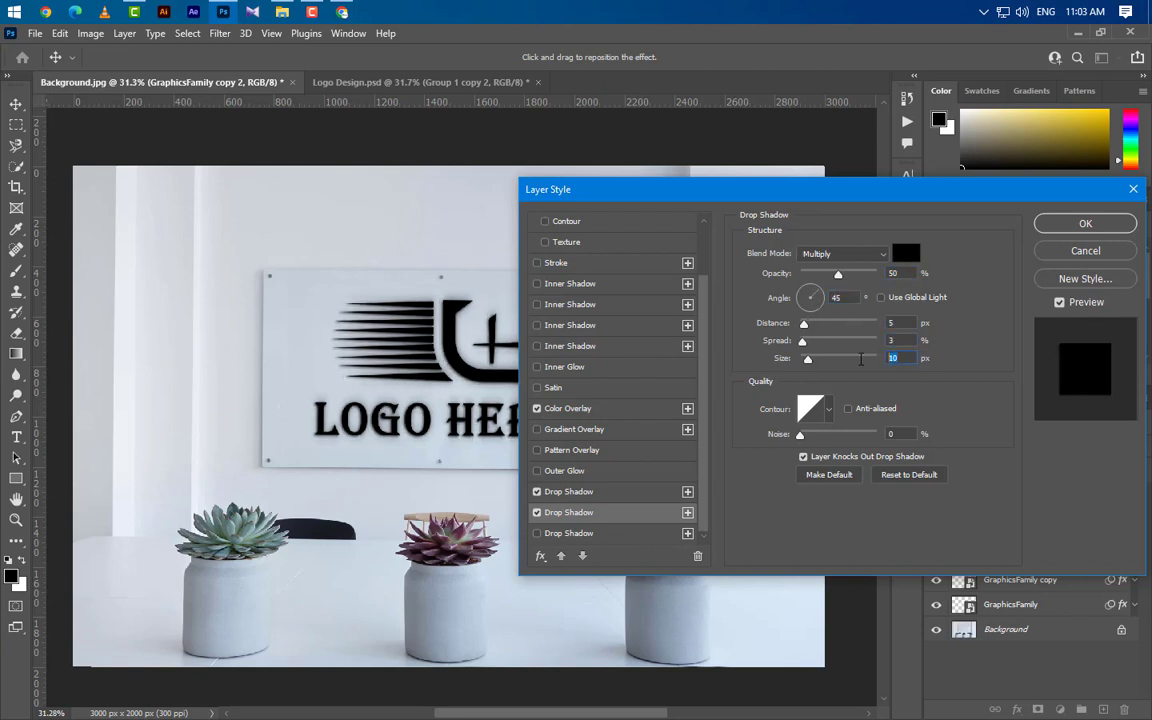
pyautogui.click(1086, 223)
# Step: Duplicate the GraphicsFamily copy 2 layer and clear the layer style from the new duplicate
pyautogui.rightClick(1094, 502)
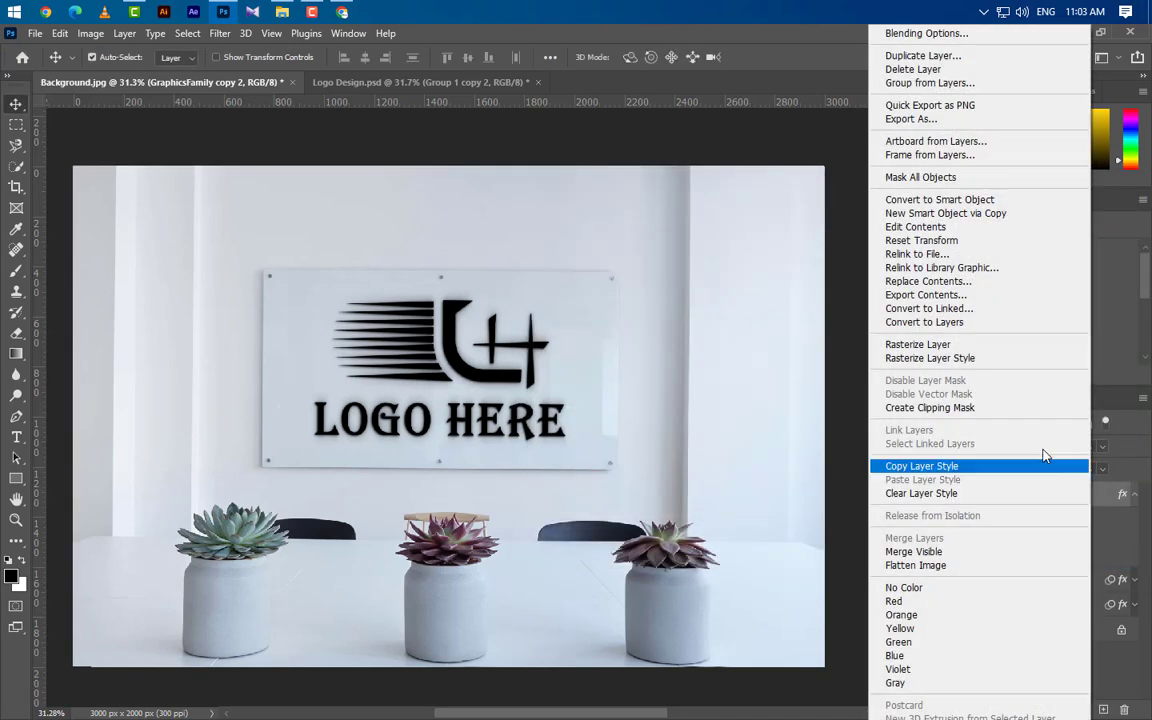
pyautogui.click(900, 55)
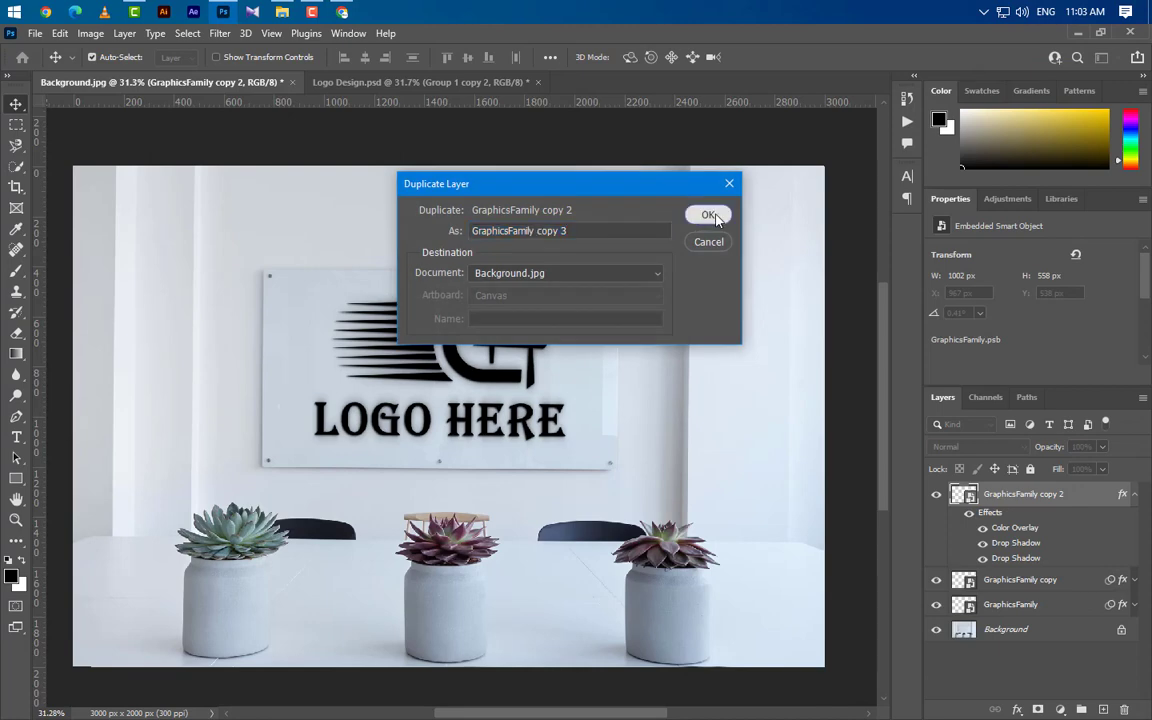
pyautogui.click(707, 214)
pyautogui.click(1134, 581)
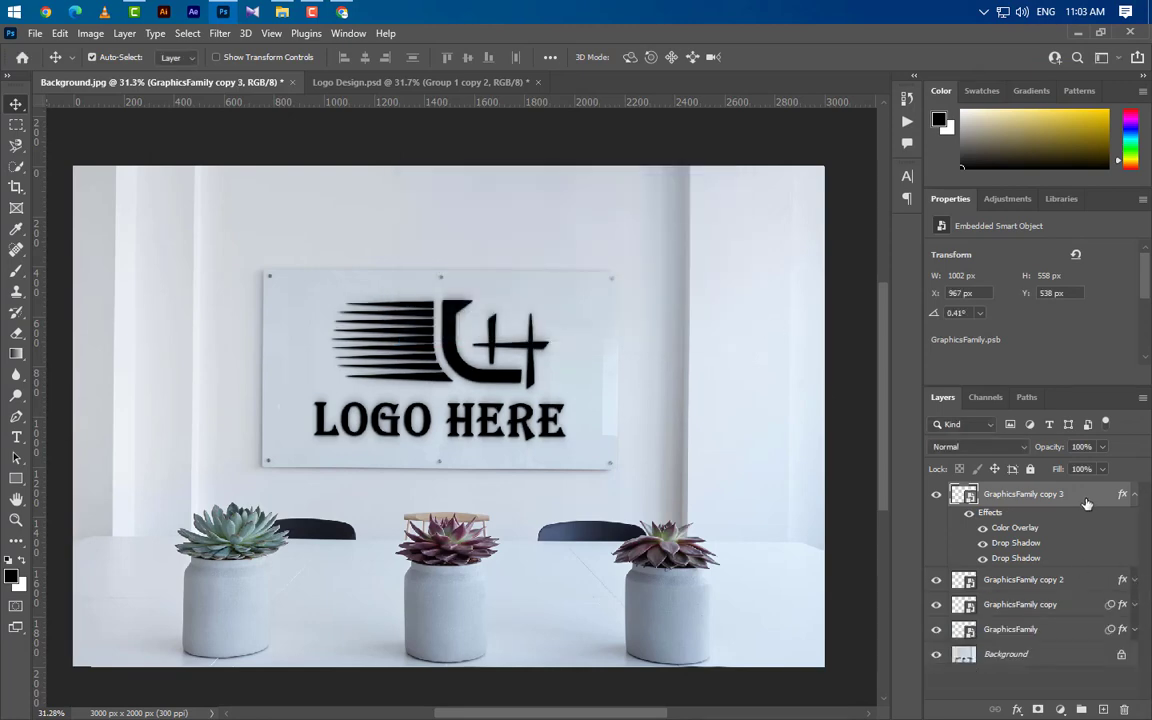
pyautogui.rightClick(1092, 498)
pyautogui.click(970, 489)
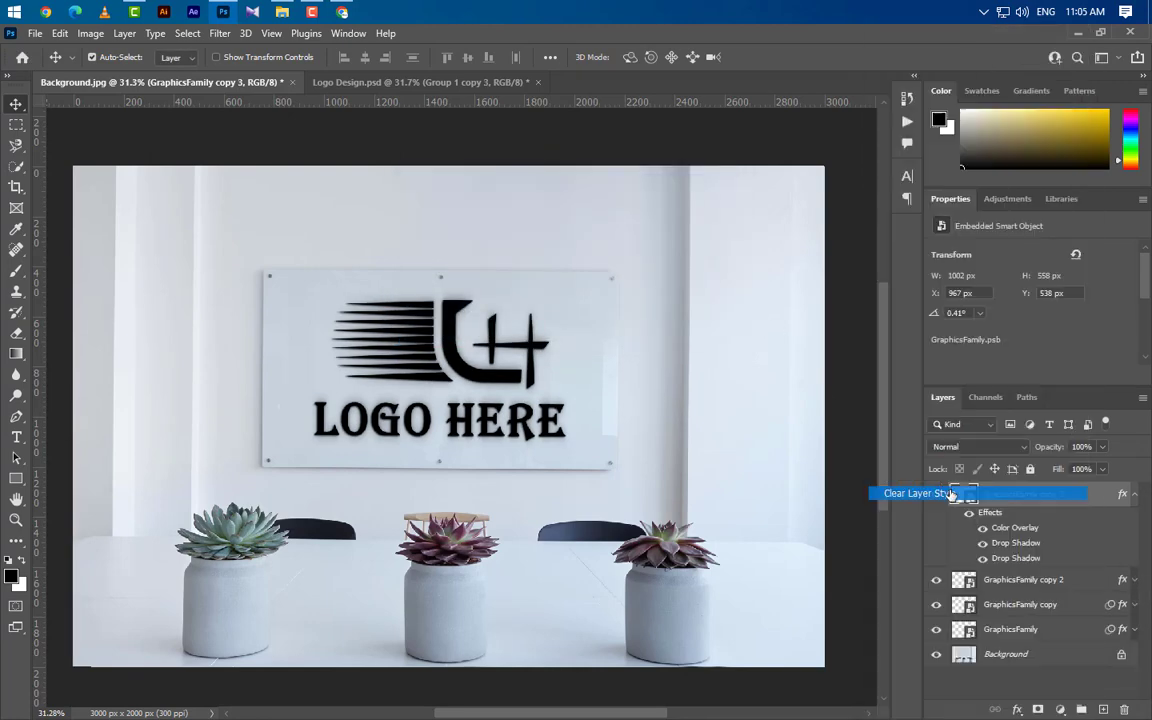
# Step: Add a white Inner Shadow with Normal blend mode to the GraphicsFamily copy 3 layer
pyautogui.rightClick(1099, 497)
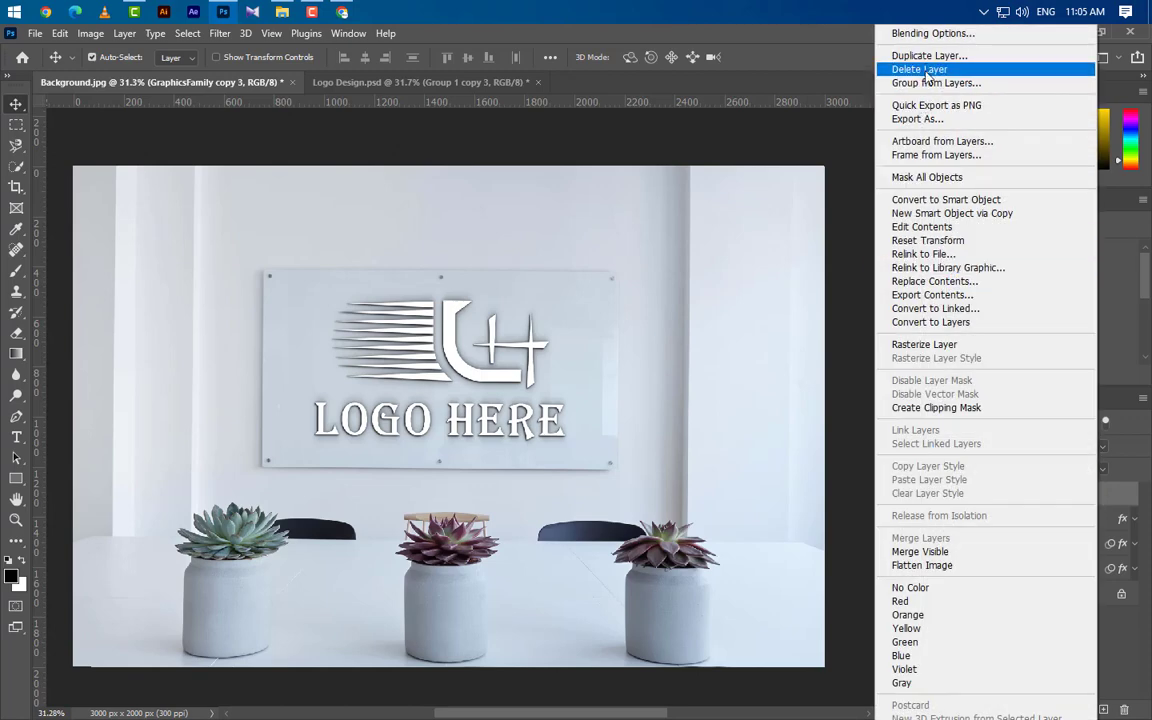
pyautogui.click(930, 33)
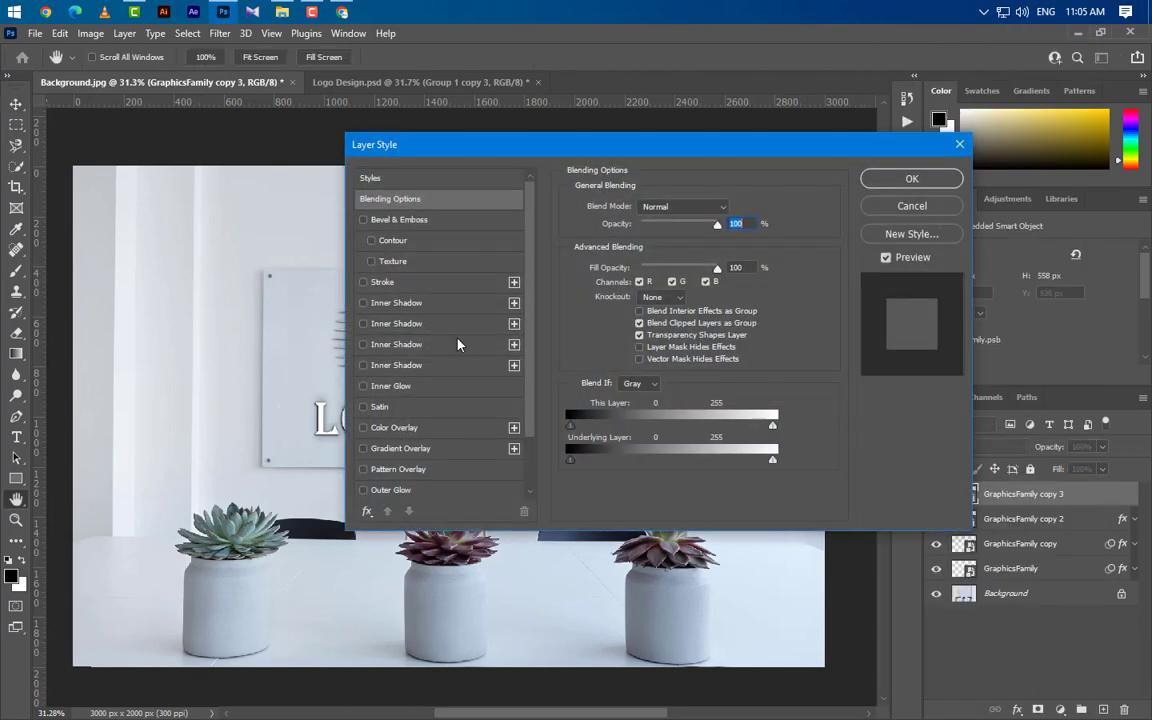
pyautogui.click(425, 305)
pyautogui.moveTo(657, 147); pyautogui.dragTo(824, 137)
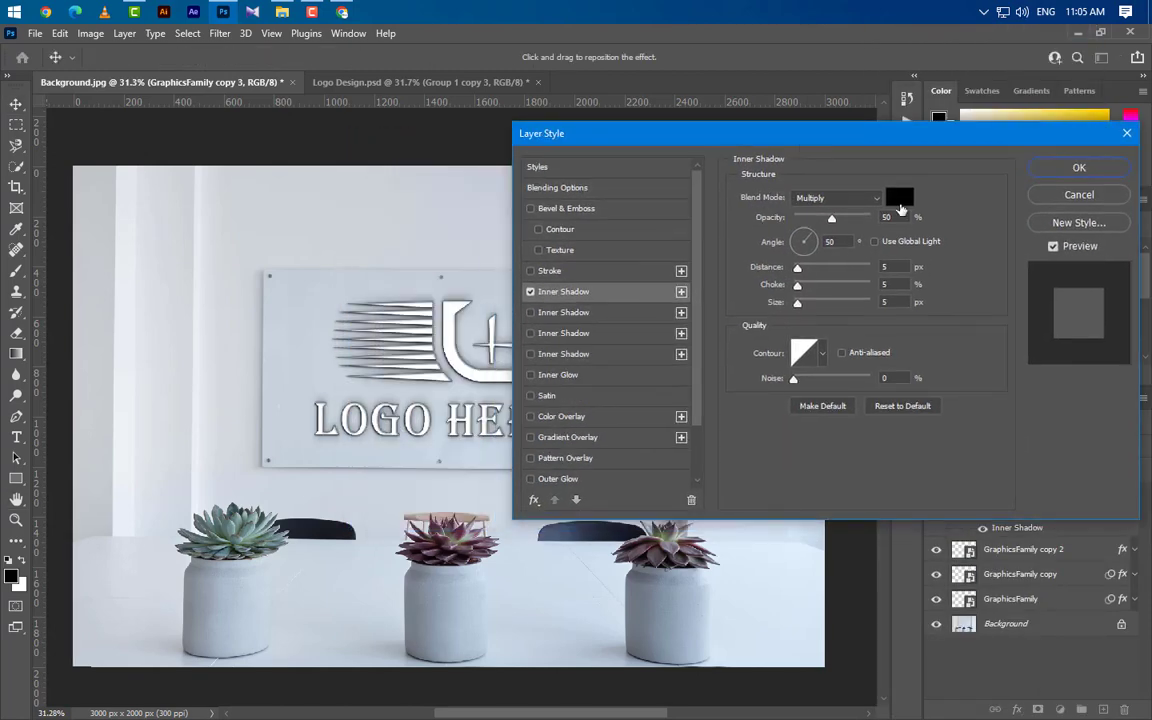
pyautogui.click(900, 197)
pyautogui.click(712, 288)
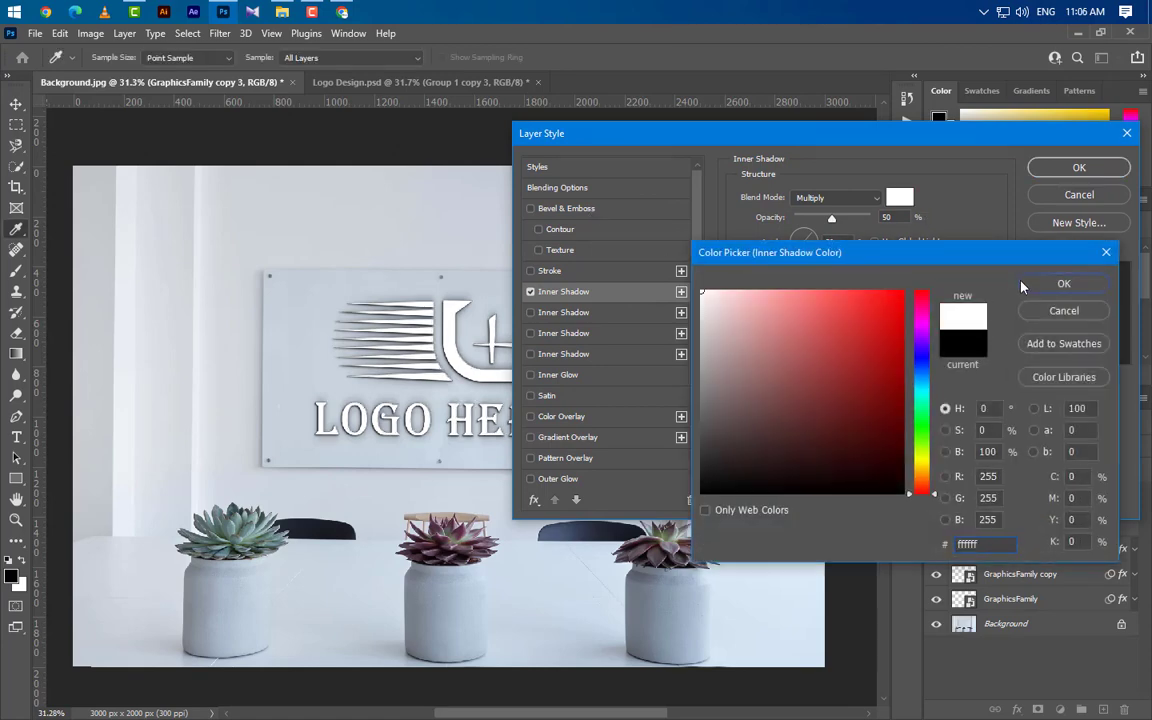
pyautogui.click(988, 283)
pyautogui.click(835, 197)
pyautogui.click(800, 214)
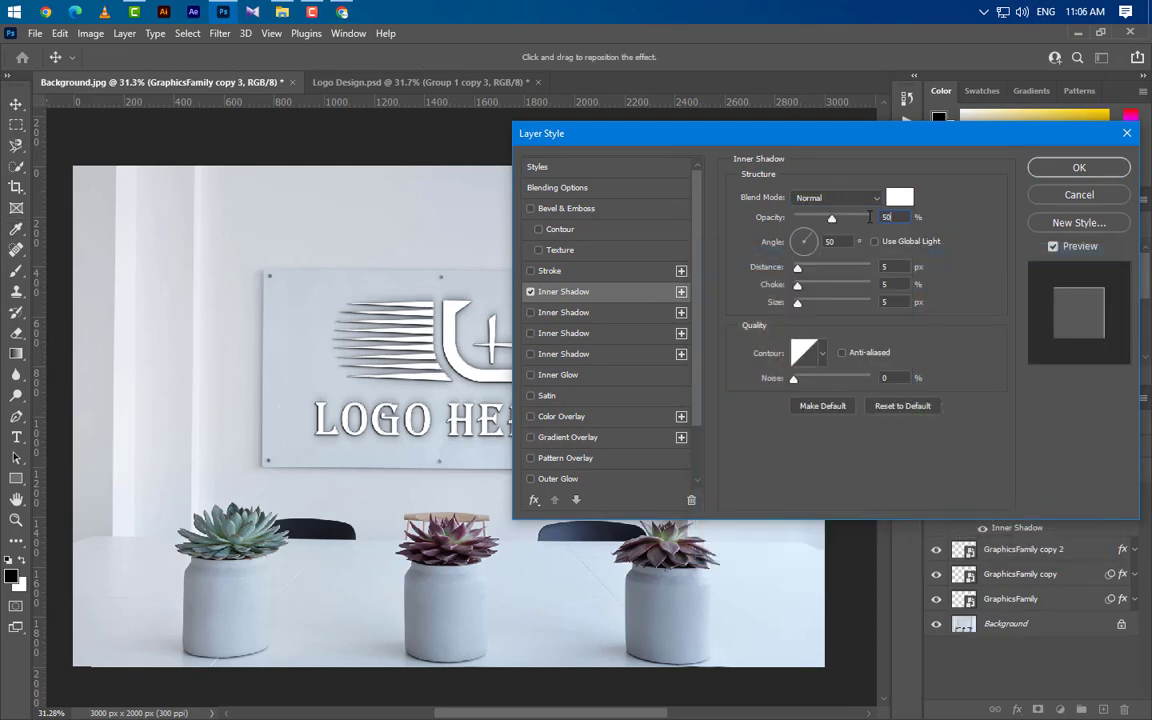
# Step: Set the Inner Shadow's opacity to 75%, angle to 90°, distance to 3 px, choke to 0% and size to 1 px
pyautogui.moveTo(832, 221); pyautogui.dragTo(851, 220)
pyautogui.write('90')
pyautogui.write('3')
pyautogui.press('Tab')
pyautogui.write('0')
pyautogui.press('Tab')
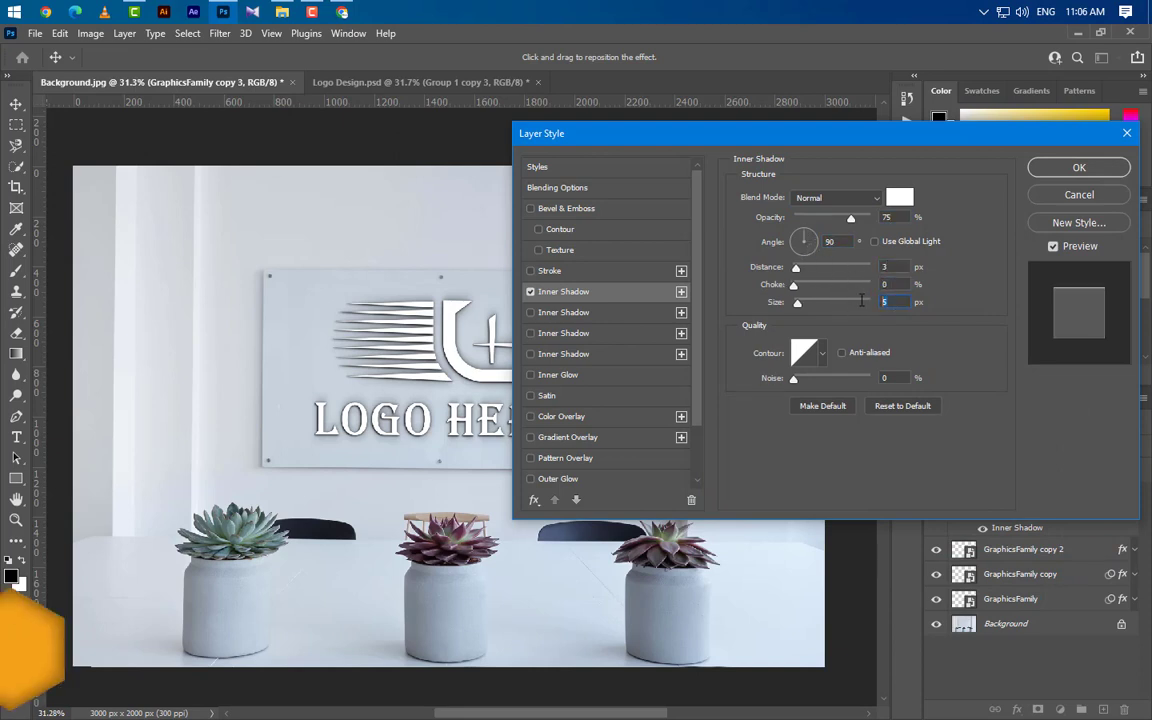
pyautogui.write('1')
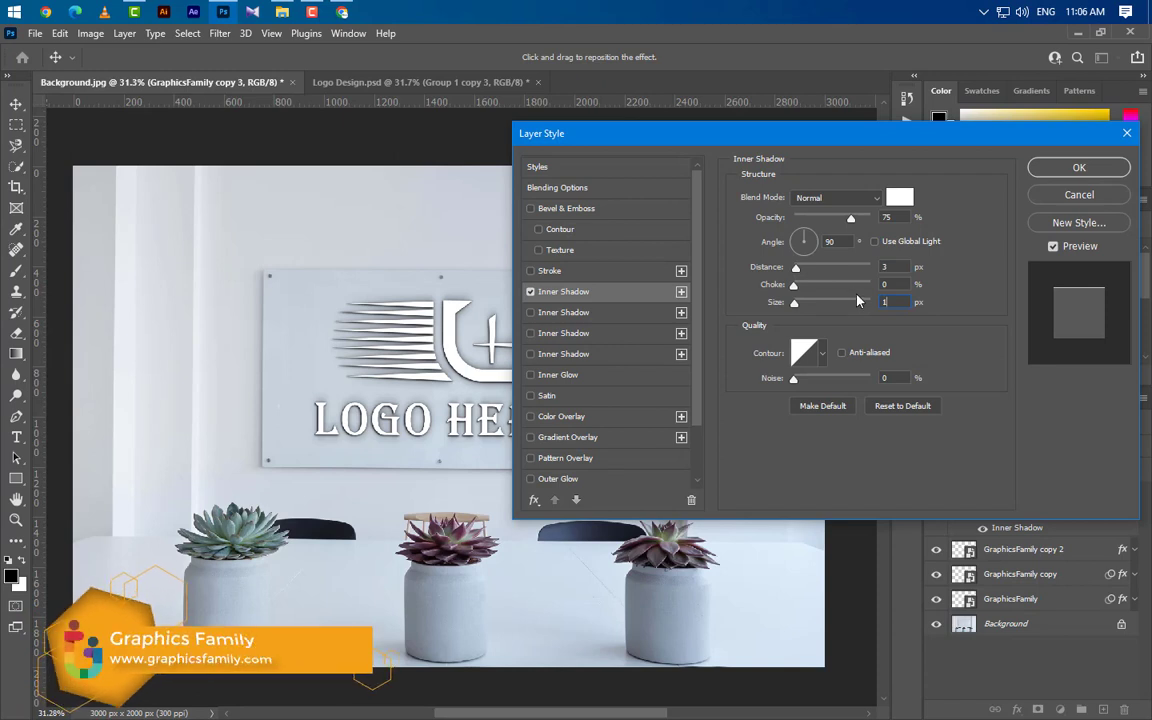
pyautogui.press('Tab')
pyautogui.press('Tab')
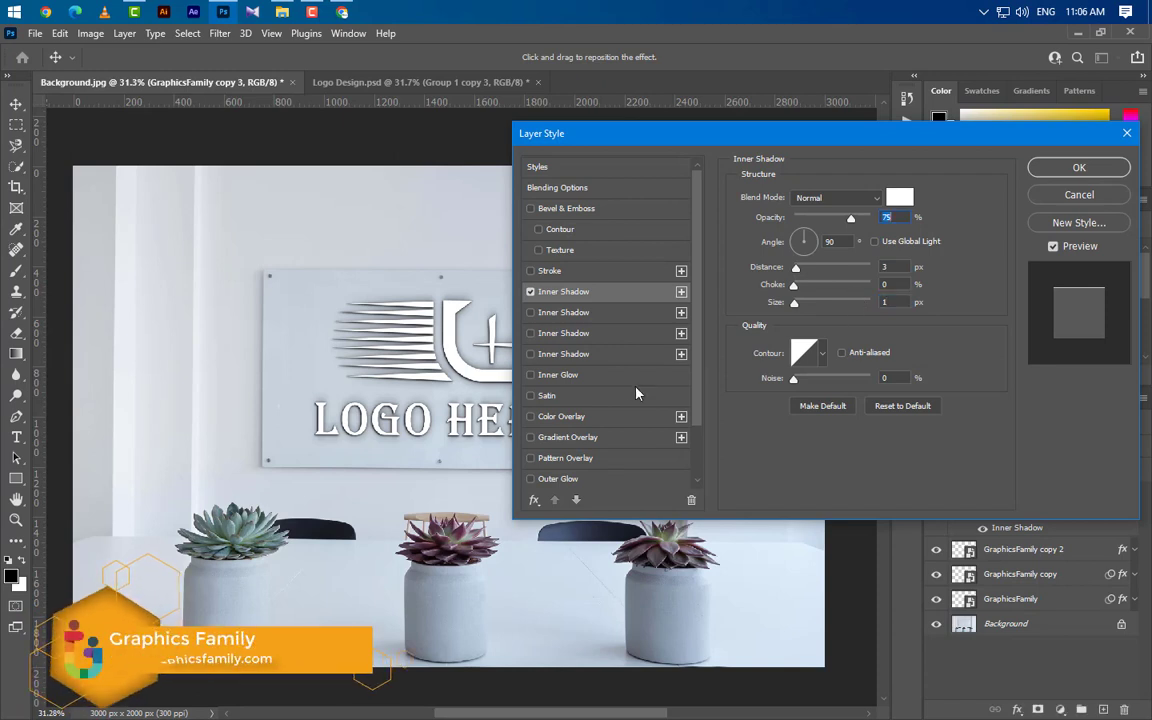
# Step: Add a black Satin effect with Hard Light blend mode and 20% opacity
pyautogui.click(547, 395)
pyautogui.click(836, 198)
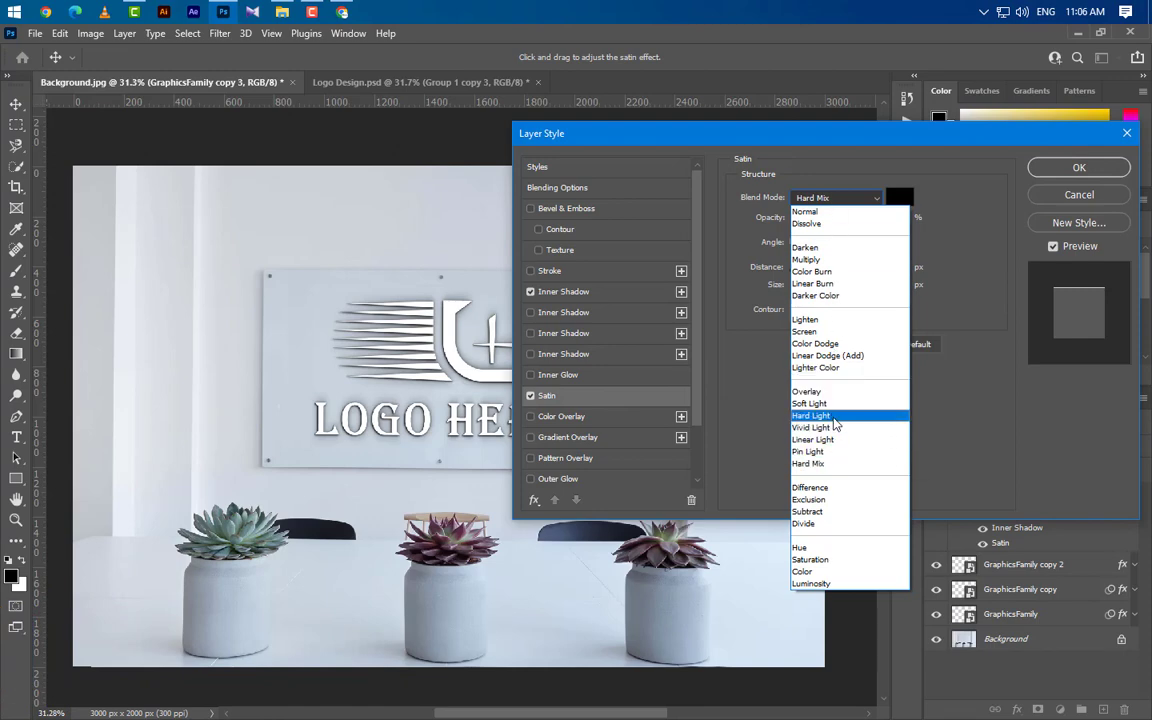
pyautogui.click(836, 415)
pyautogui.click(899, 197)
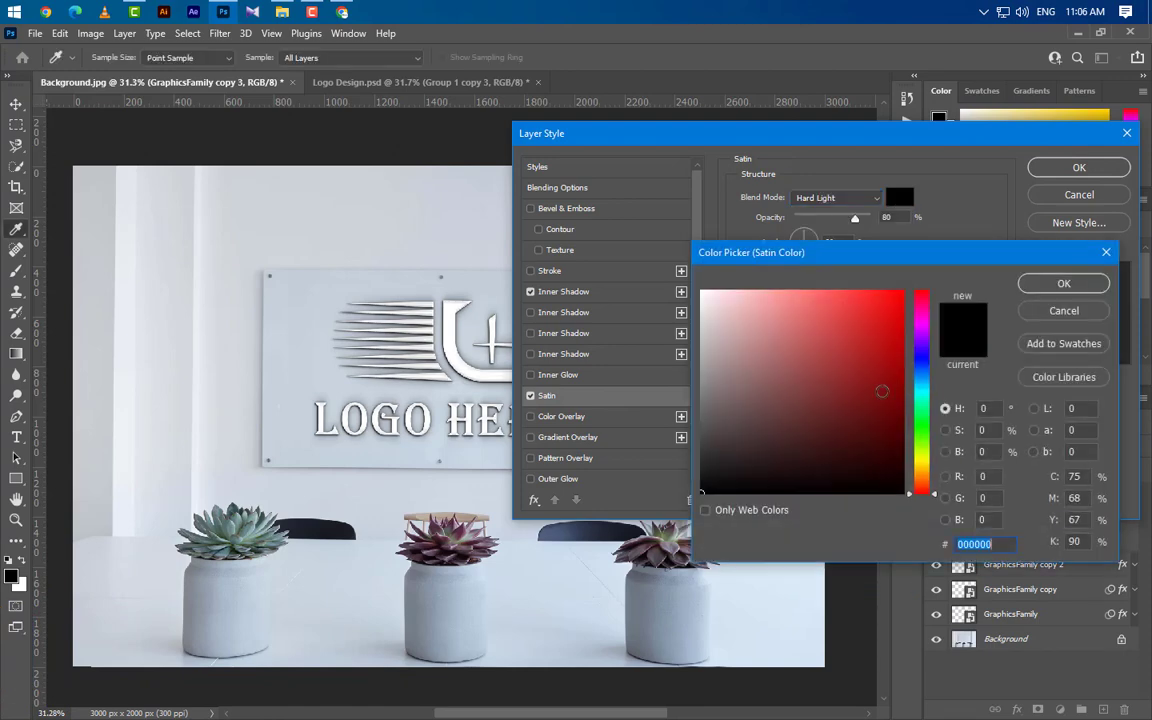
pyautogui.click(1062, 283)
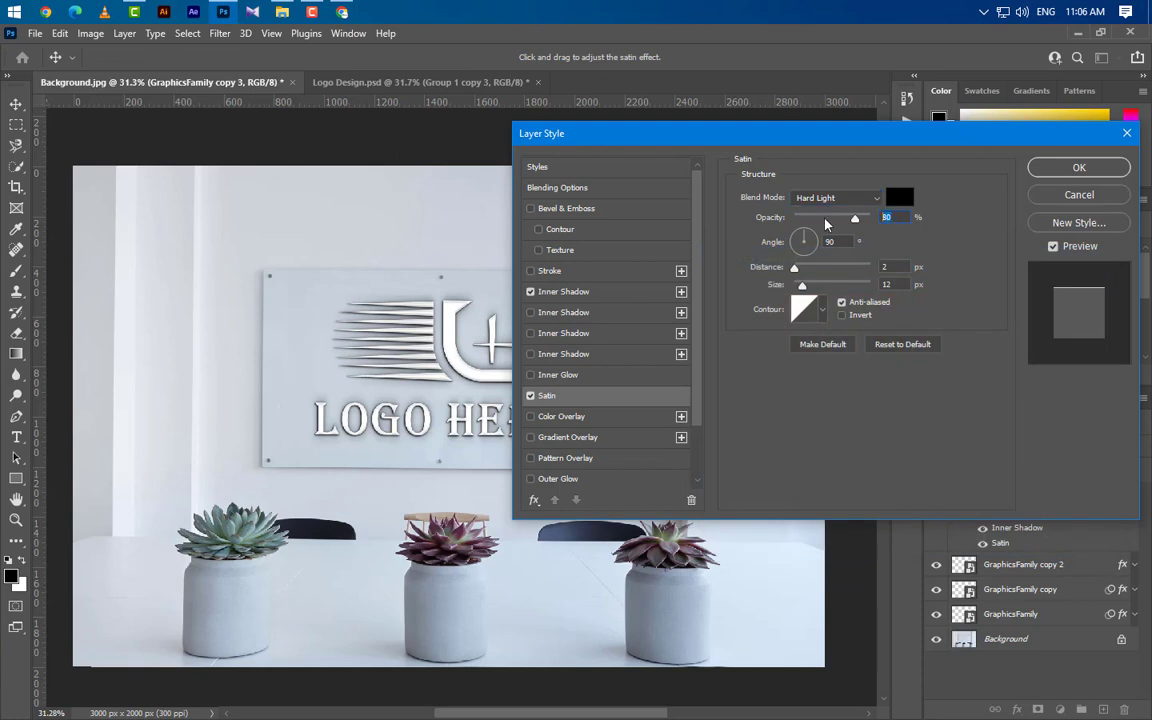
pyautogui.write('20')
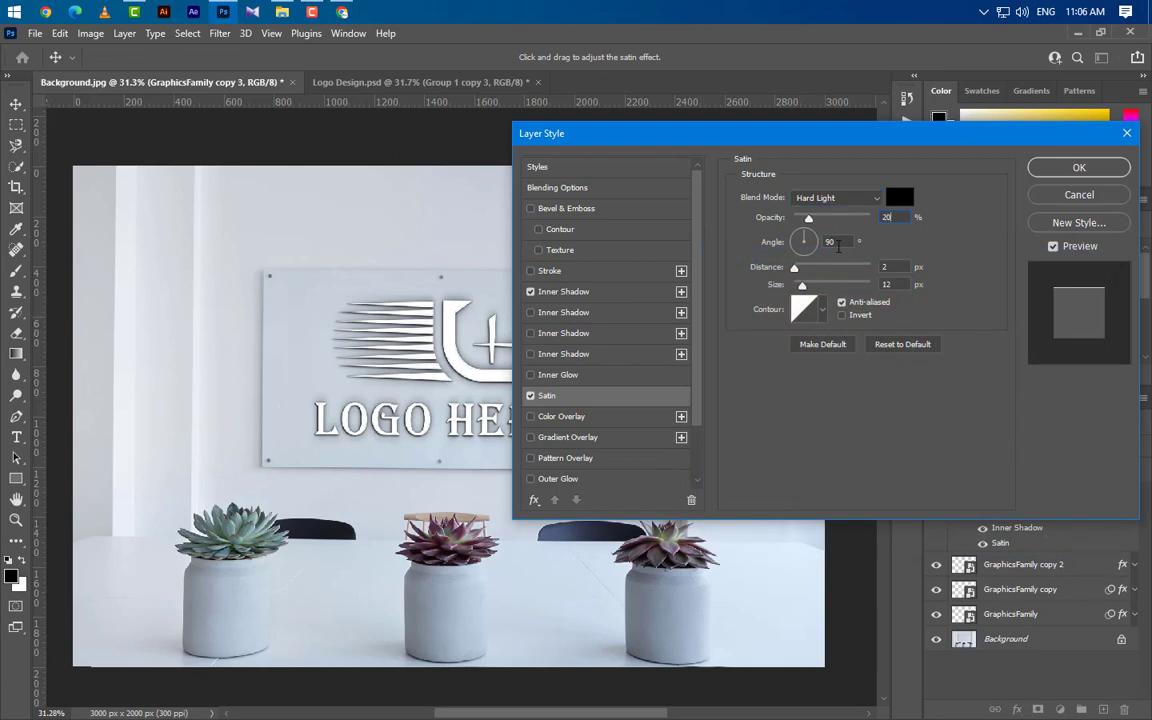
pyautogui.press('Tab')
# Step: Set the Satin distance and size to 250 px each and choose the contour with several narrow peaks
pyautogui.moveTo(797, 272); pyautogui.dragTo(933, 296)
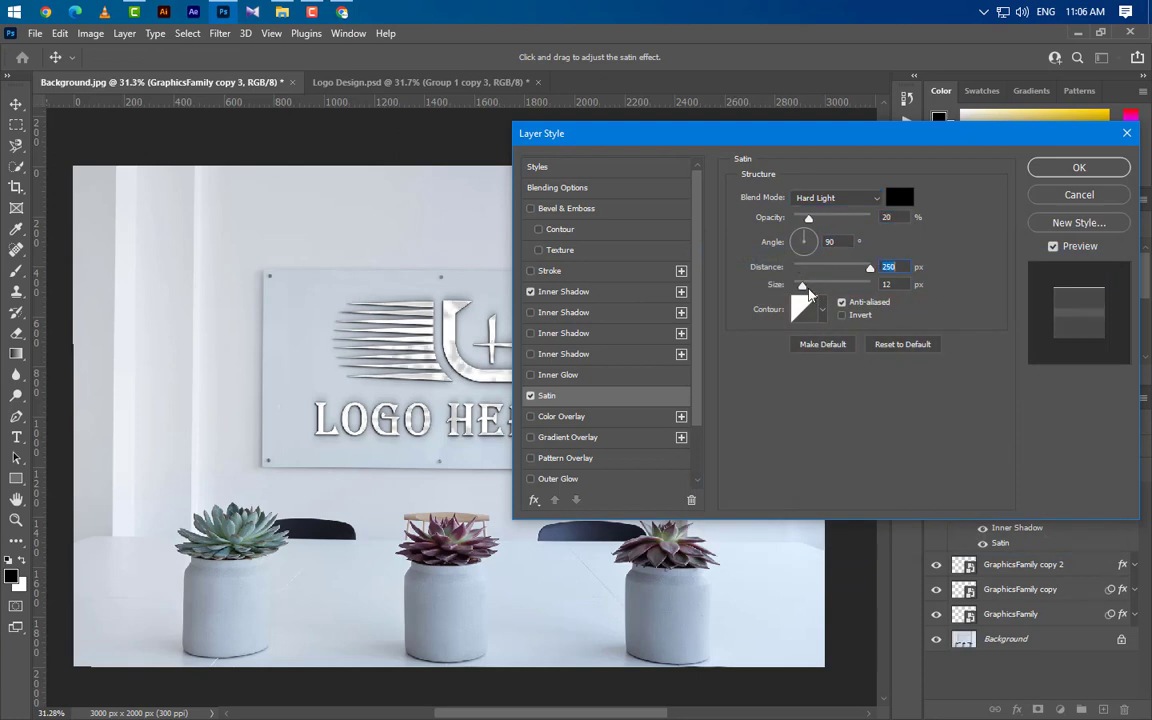
pyautogui.moveTo(802, 285); pyautogui.dragTo(995, 290)
pyautogui.click(822, 310)
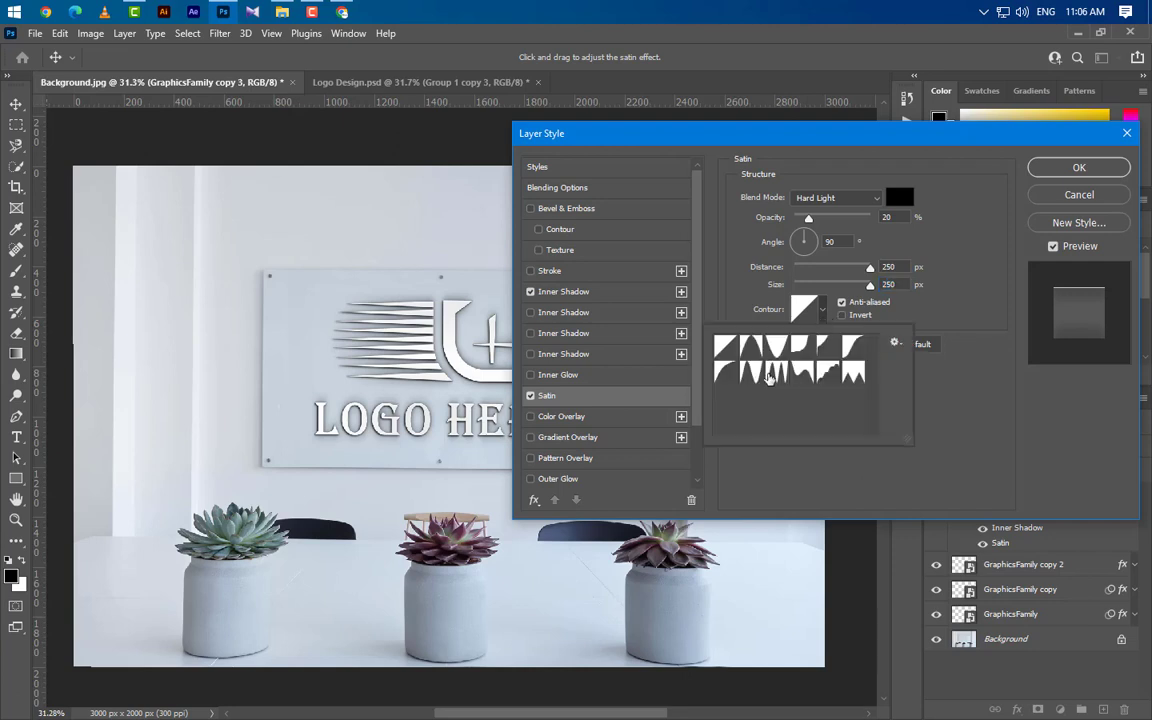
pyautogui.click(776, 371)
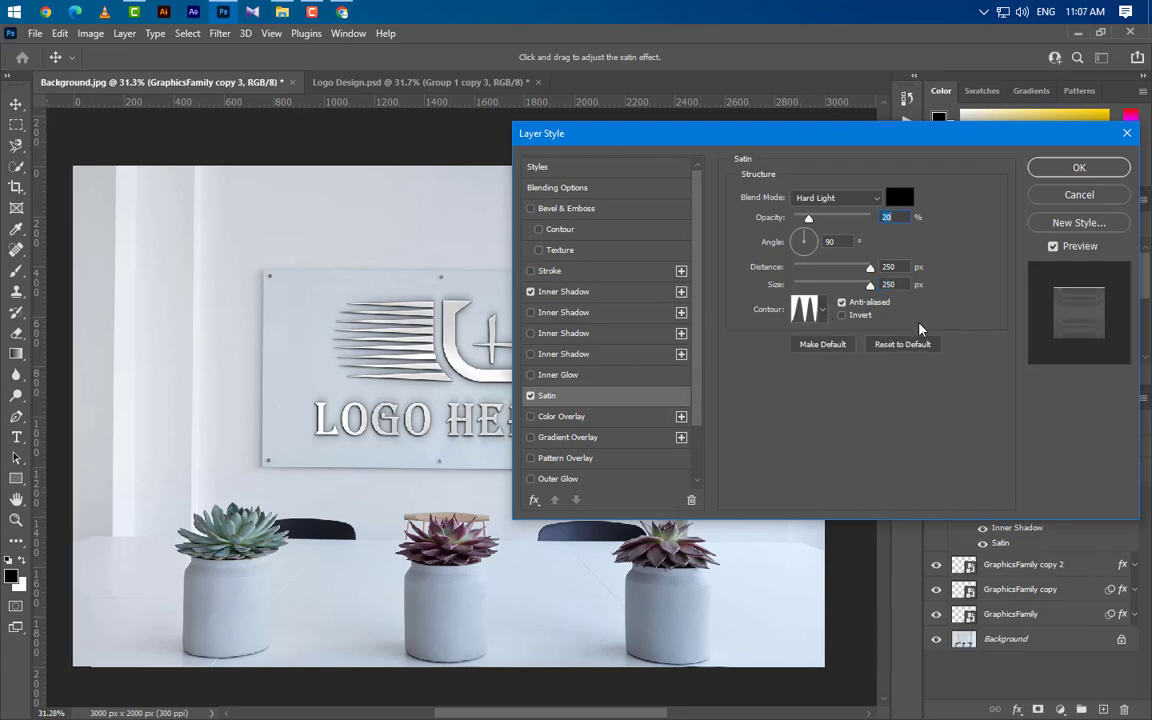
# Step: Add a Color Overlay in a6bbd2 with Soft Light blend mode and apply the layer style
pyautogui.scroll(-1, 600, 402)
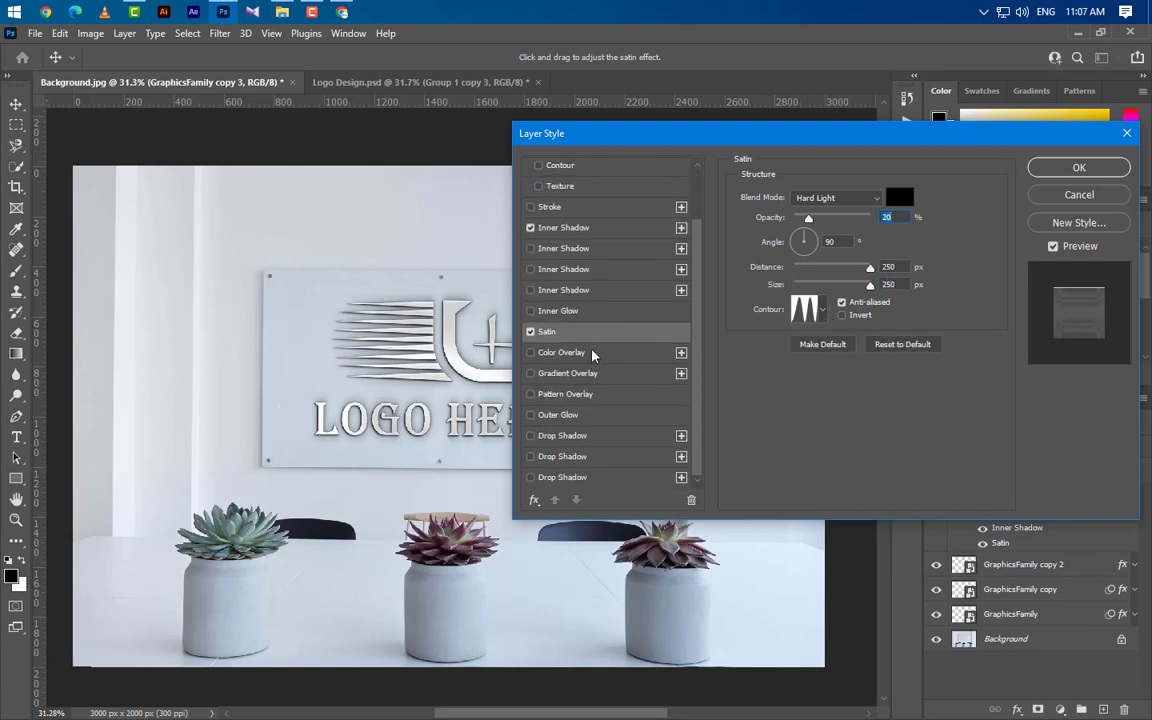
pyautogui.click(561, 354)
pyautogui.click(900, 198)
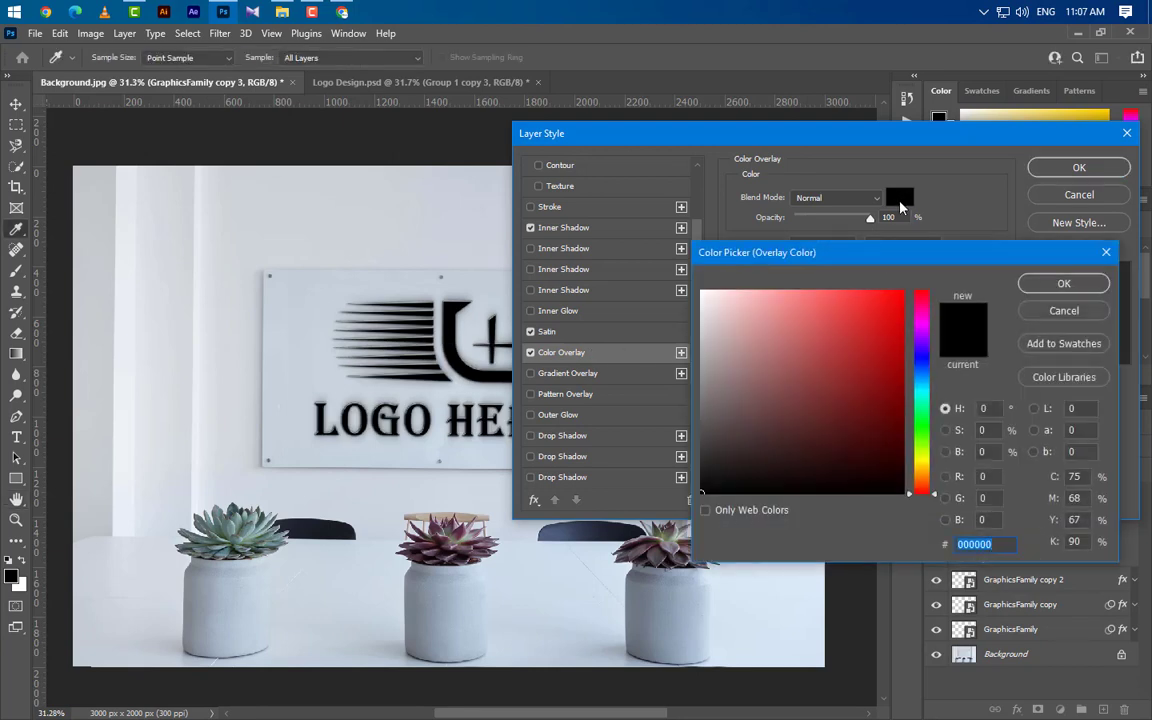
pyautogui.write('a6bbd2')
pyautogui.click(1055, 286)
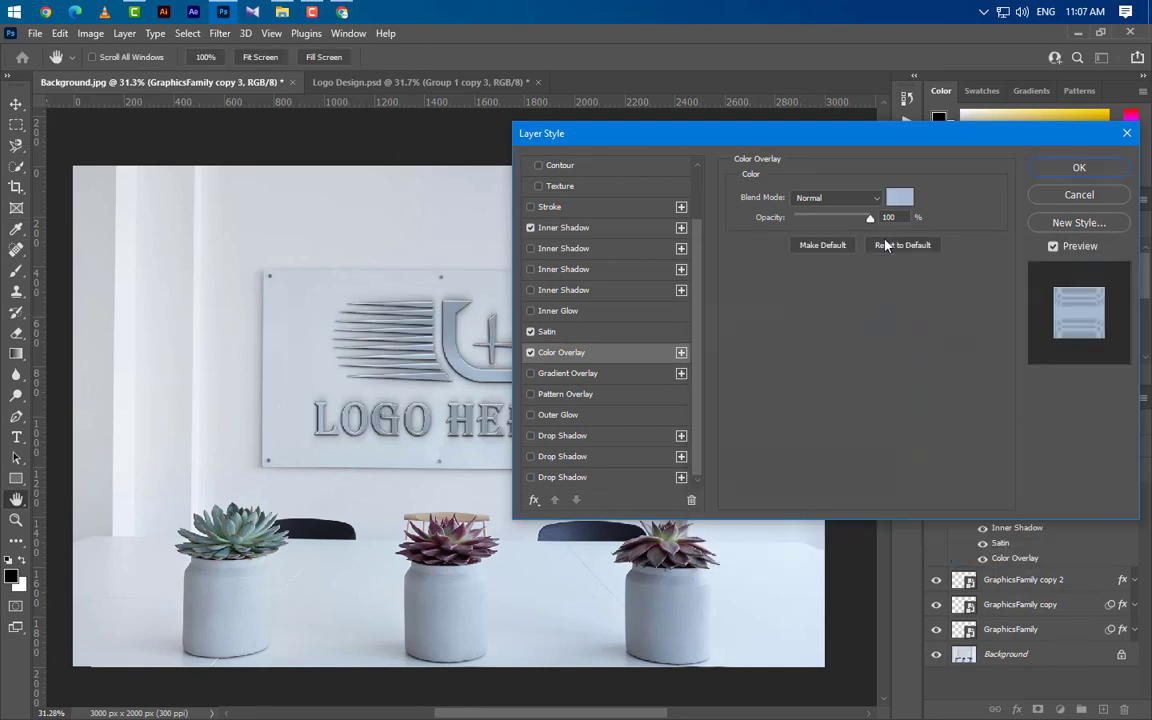
pyautogui.click(838, 197)
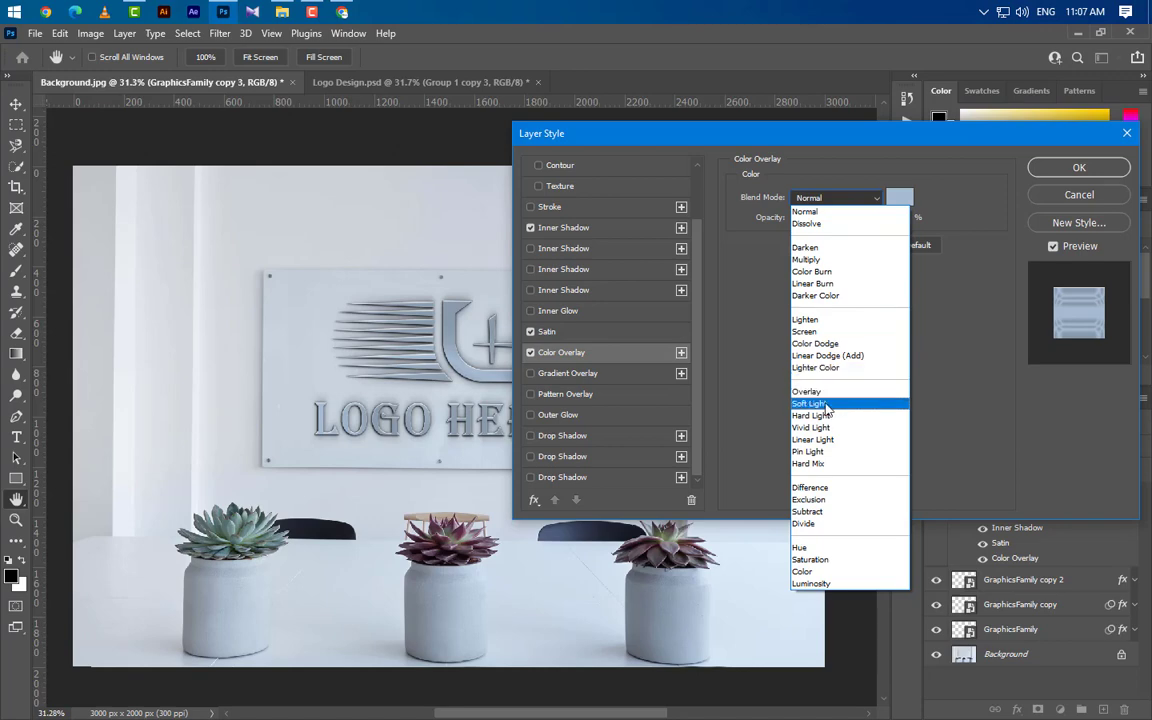
pyautogui.click(827, 404)
pyautogui.click(1079, 167)
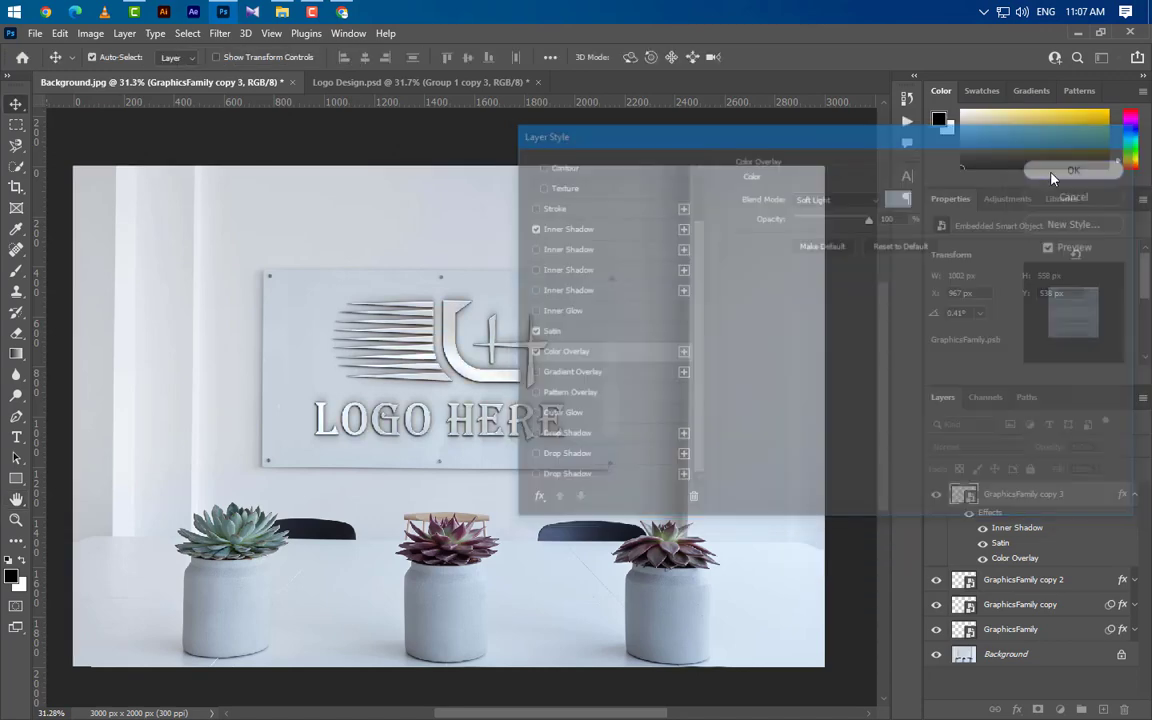
# Step: Collapse the effects list of the GraphicsFamily copy 3 layer and duplicate the layer within Background.jpg
pyautogui.click(1135, 497)
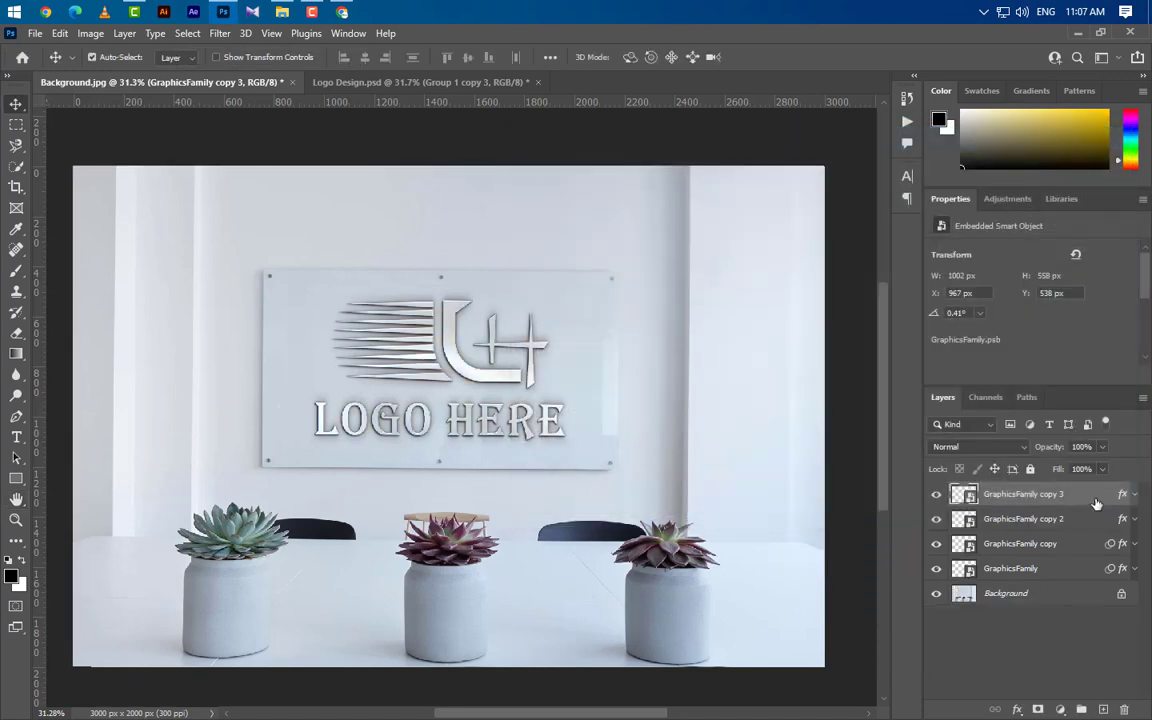
pyautogui.rightClick(1096, 500)
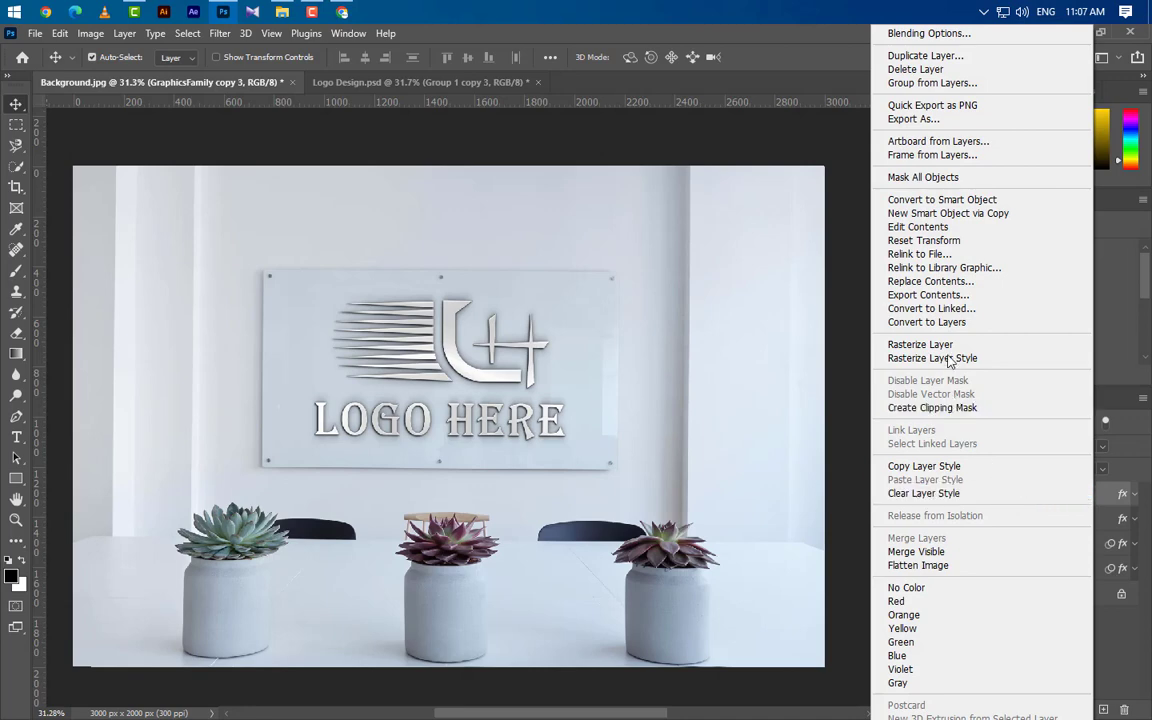
pyautogui.click(946, 57)
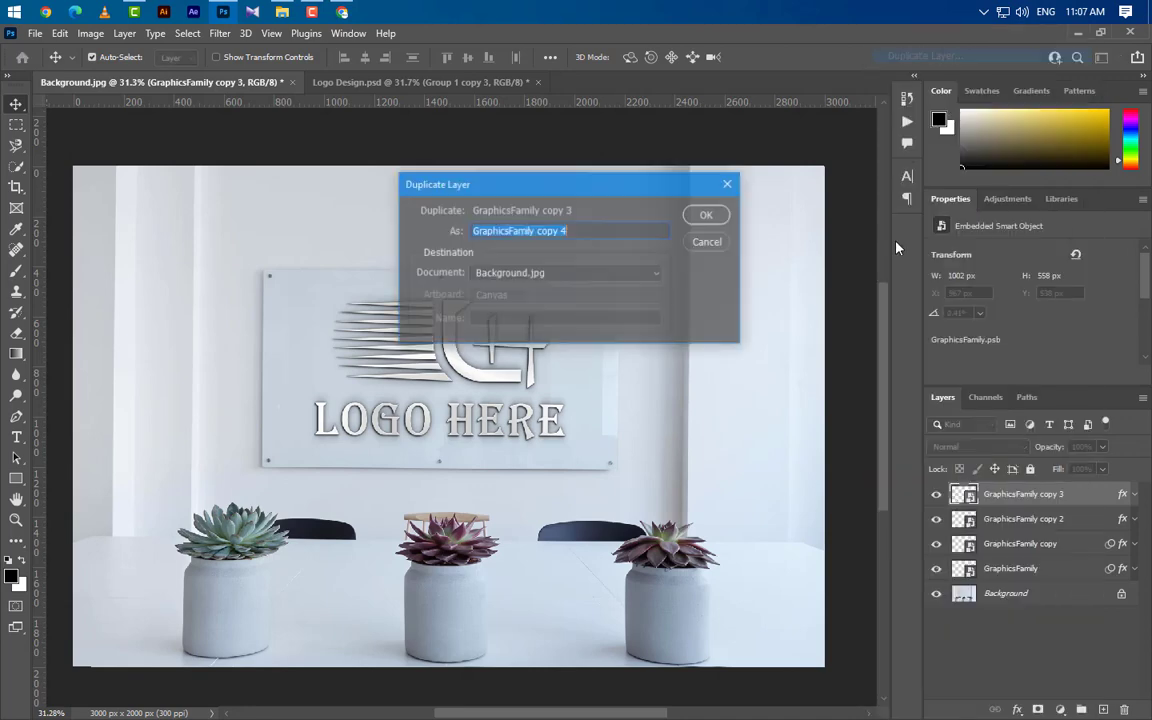
pyautogui.click(702, 213)
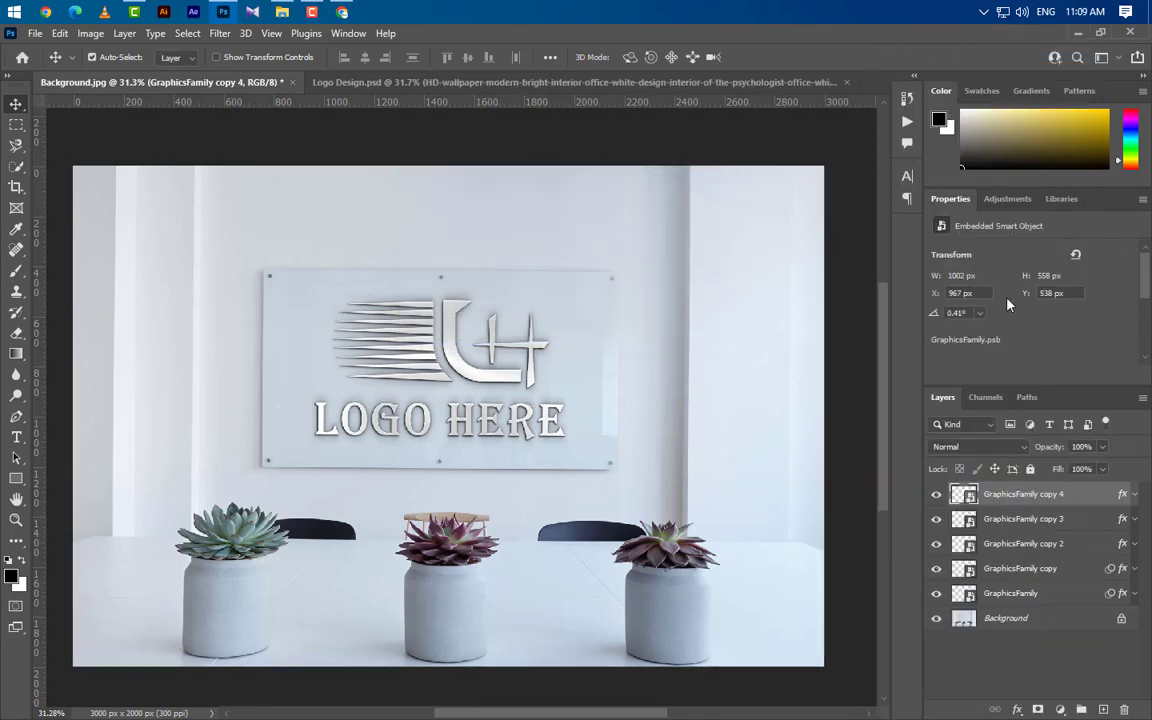
# Step: Switch to File Explorer and place the Office Jpeg image from New folder (8) into the Background.jpg document
pyautogui.click(1077, 36)
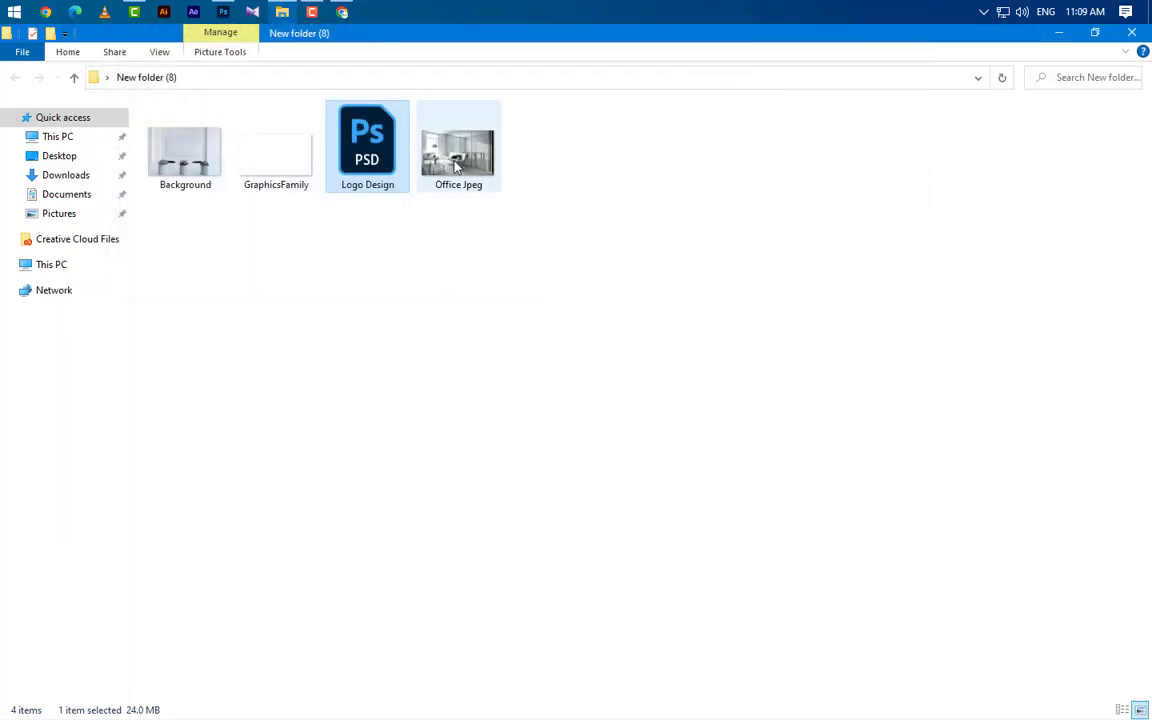
pyautogui.click(459, 150)
pyautogui.moveTo(476, 152); pyautogui.dragTo(445, 440)
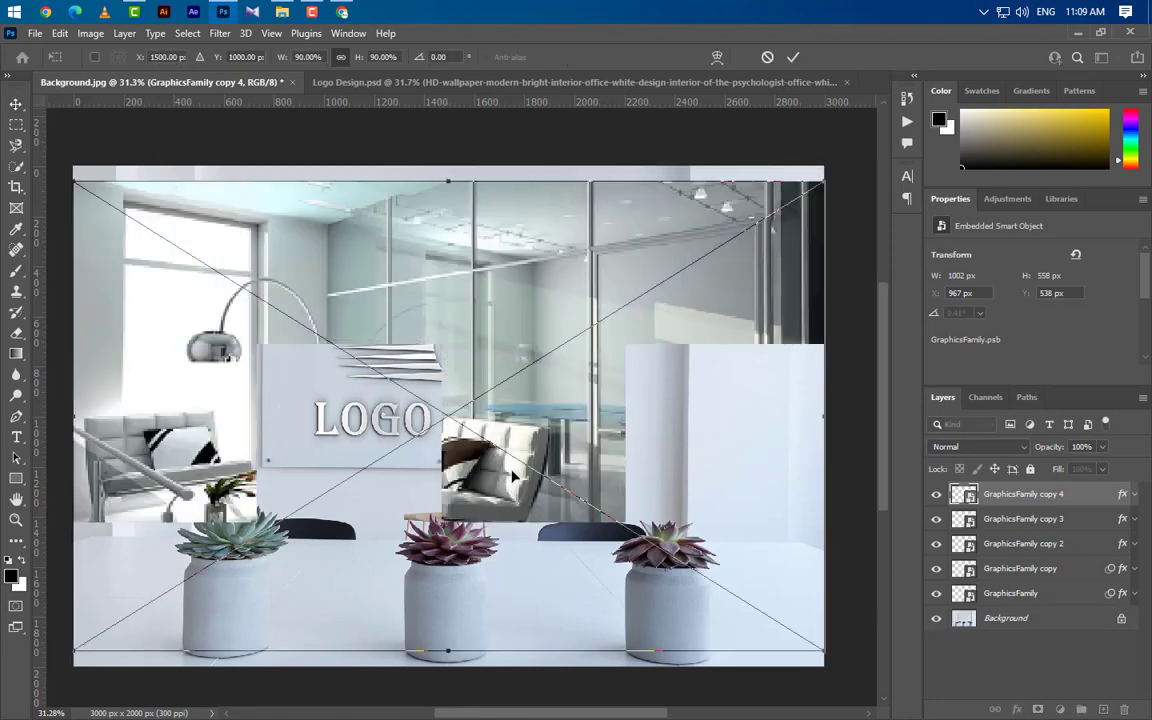
# Step: Scale the placed office image to about 38.5%, position it over the logo on the glass board and commit the placement
pyautogui.moveTo(452, 178); pyautogui.dragTo(456, 262)
pyautogui.moveTo(455, 648); pyautogui.dragTo(469, 461)
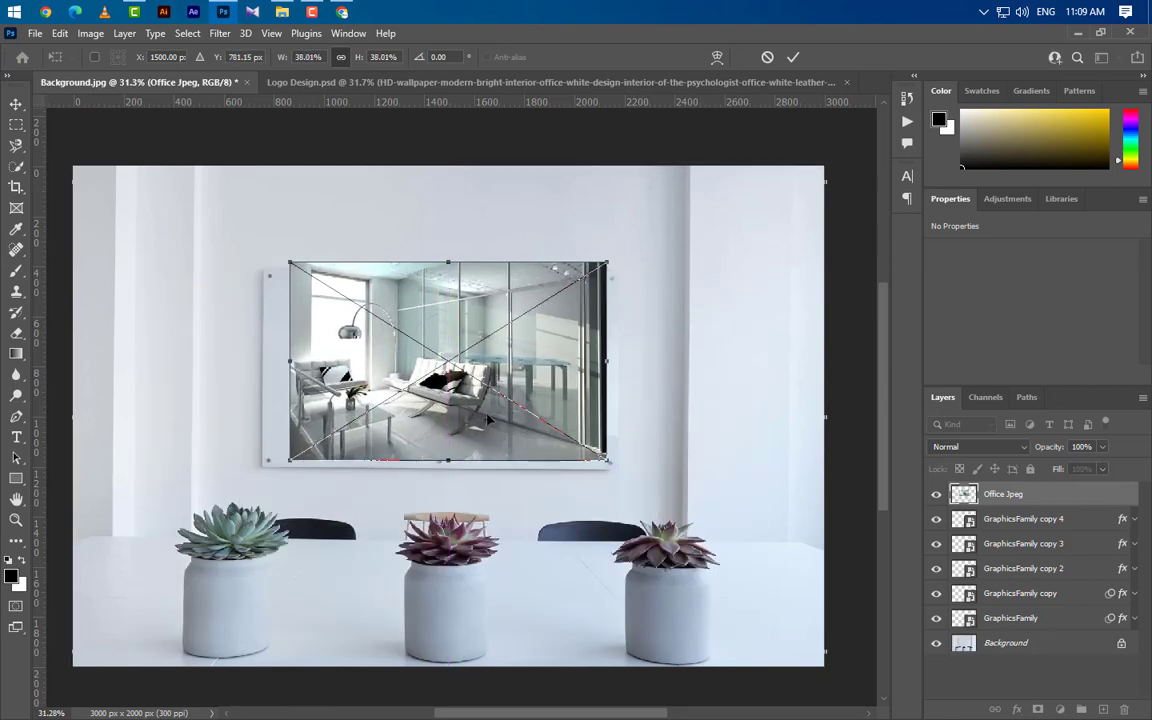
pyautogui.moveTo(452, 263); pyautogui.dragTo(453, 259)
pyautogui.moveTo(484, 337); pyautogui.dragTo(476, 340)
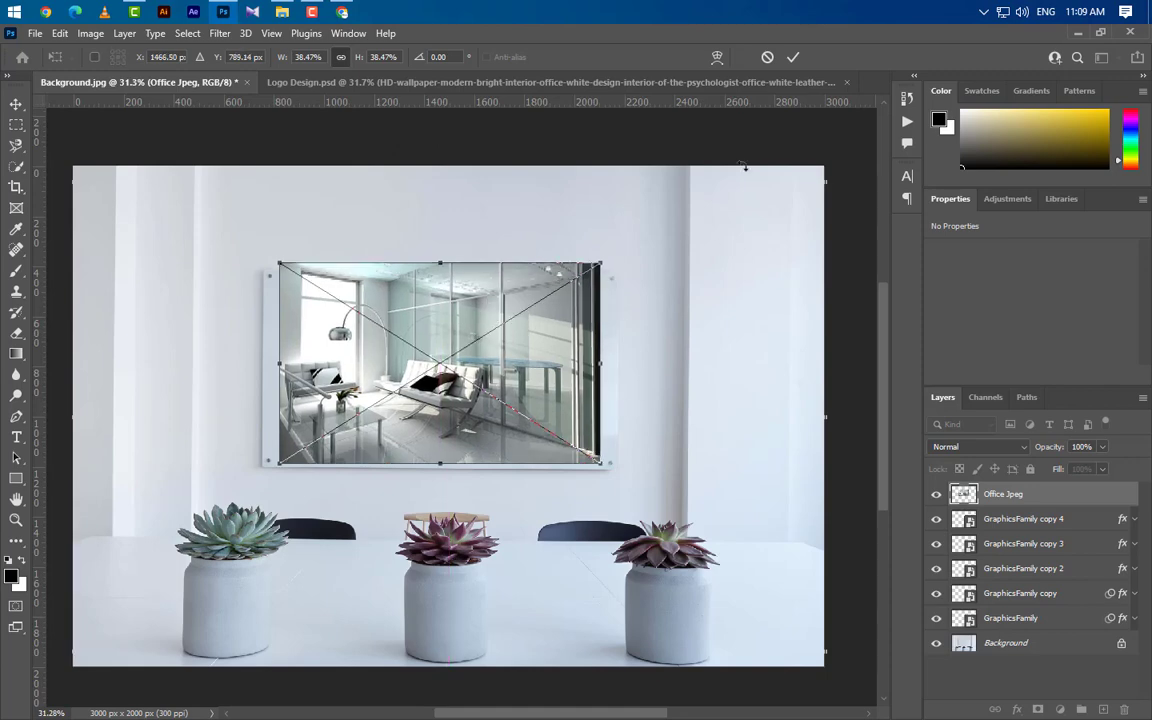
pyautogui.click(792, 58)
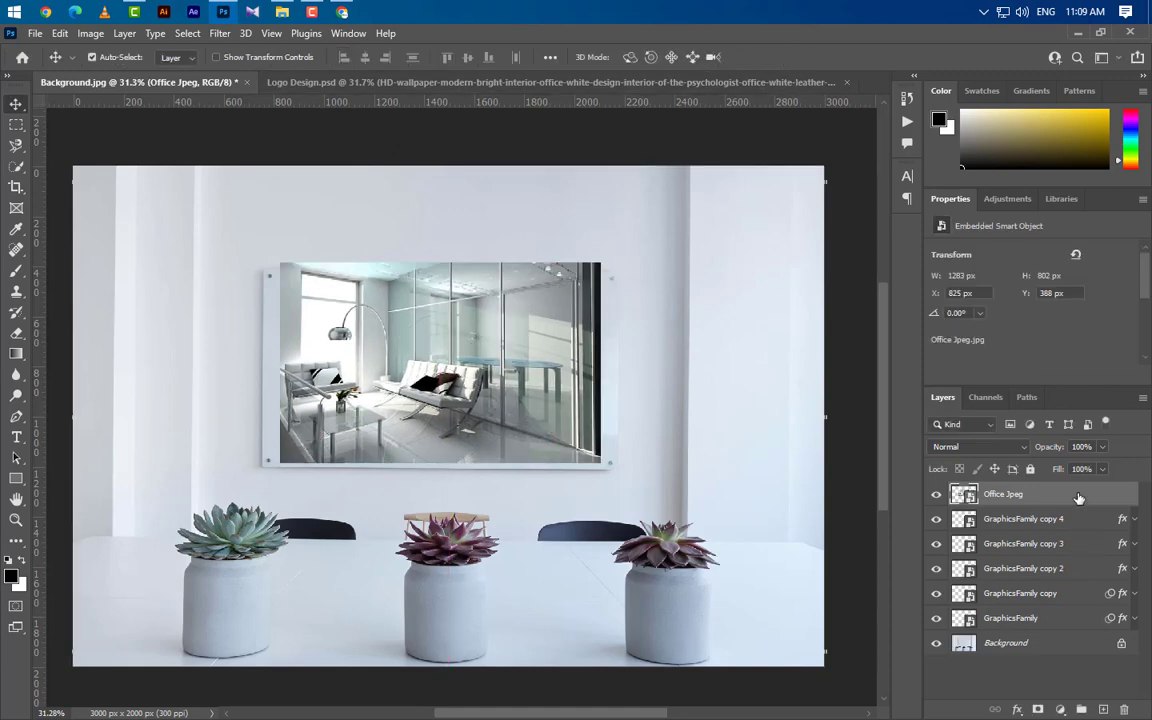
# Step: Clip the Office Jpeg layer to the GraphicsFamily copy 4 layer and set its opacity to 90%
pyautogui.rightClick(1078, 497)
pyautogui.click(905, 404)
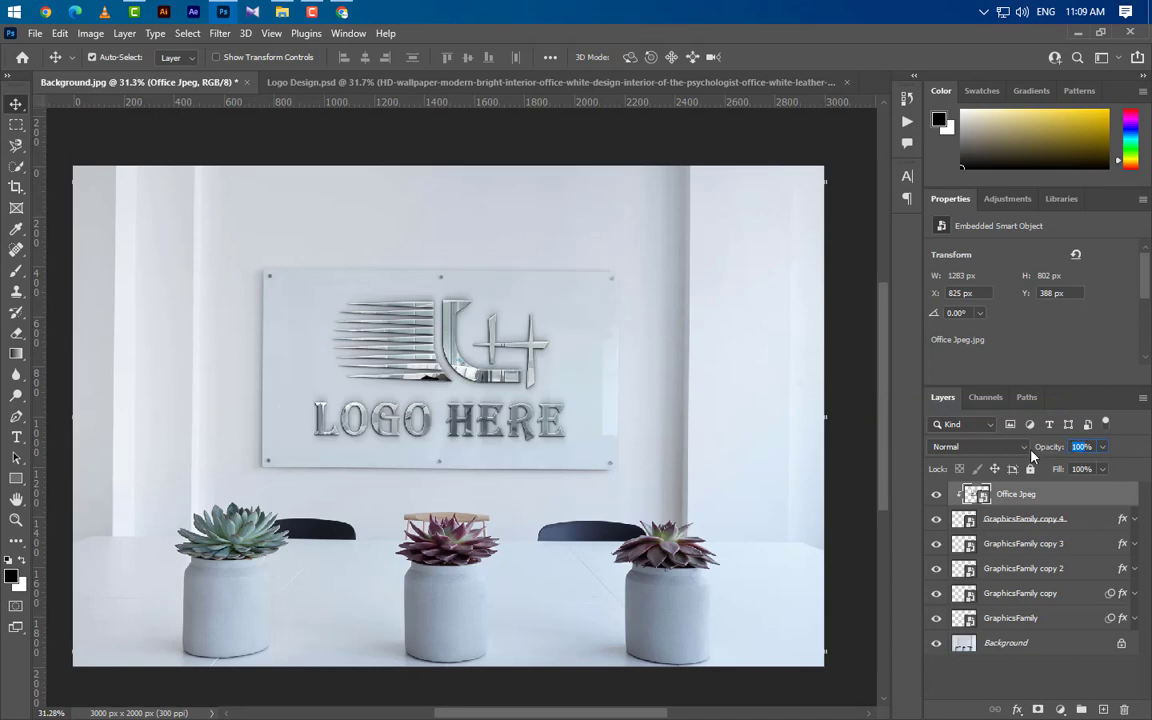
pyautogui.write('90')
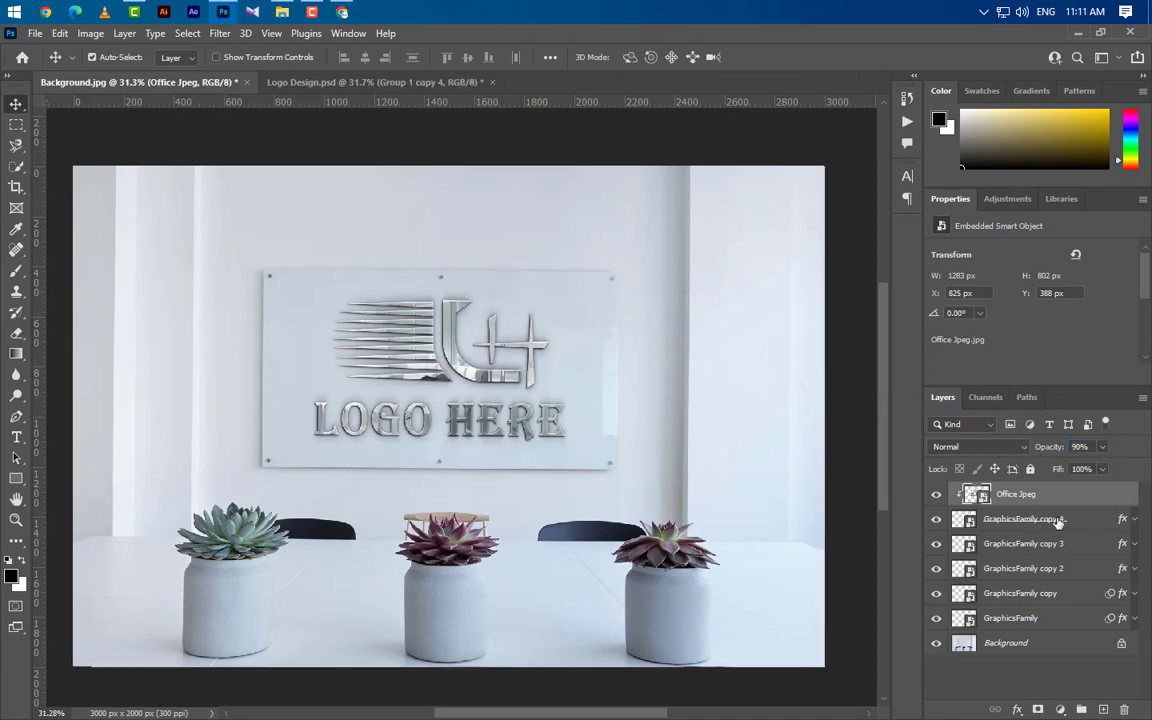
# Step: Duplicate the GraphicsFamily copy 4 layer and place the duplicate, hidden, above the Office Jpeg layer
pyautogui.click(1058, 519)
pyautogui.rightClick(1060, 520)
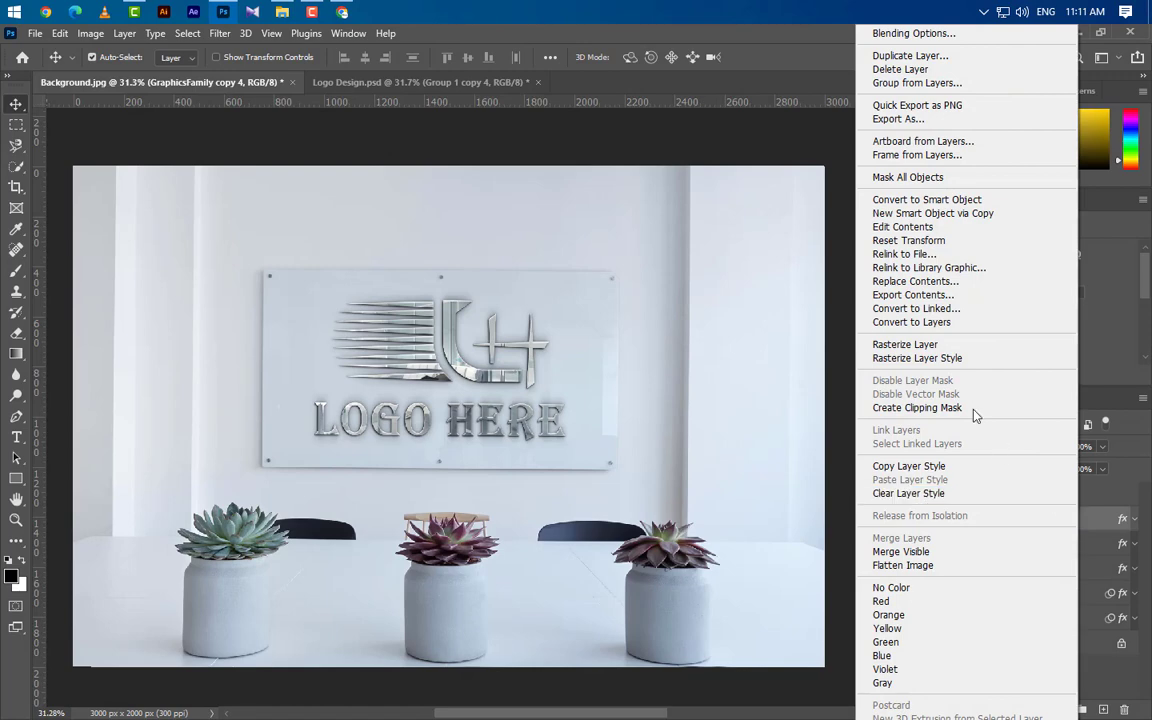
pyautogui.click(903, 57)
pyautogui.press('Return')
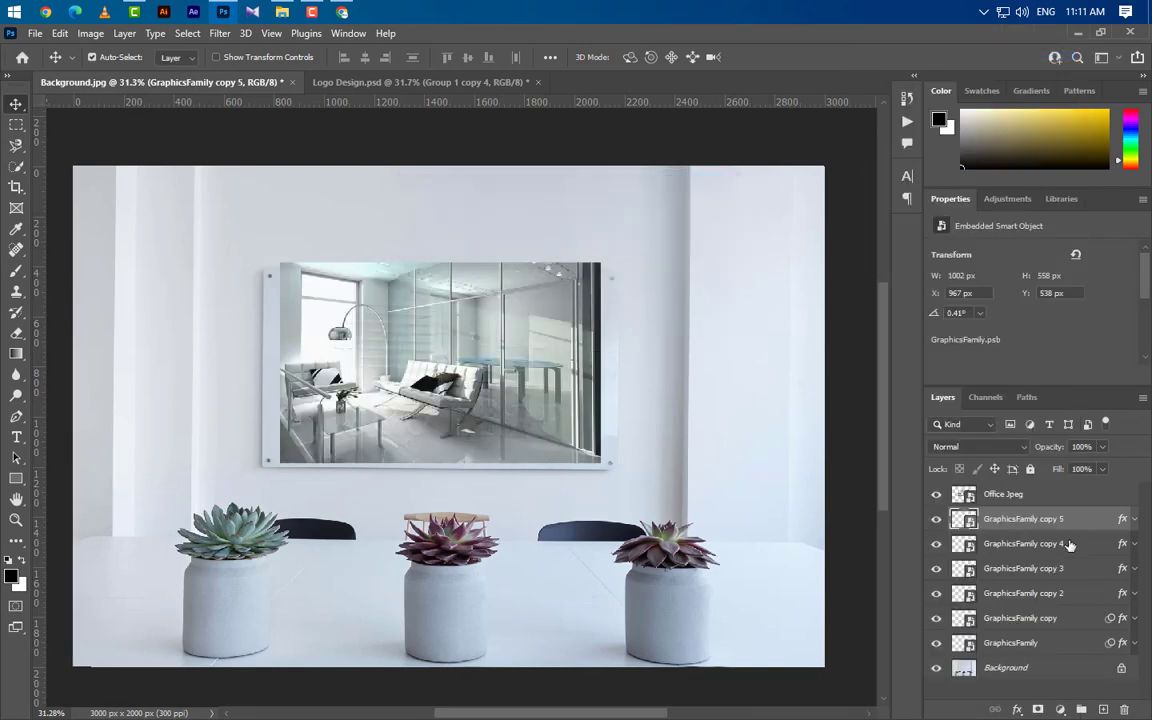
pyautogui.moveTo(1073, 523); pyautogui.dragTo(1044, 488)
pyautogui.click(937, 494)
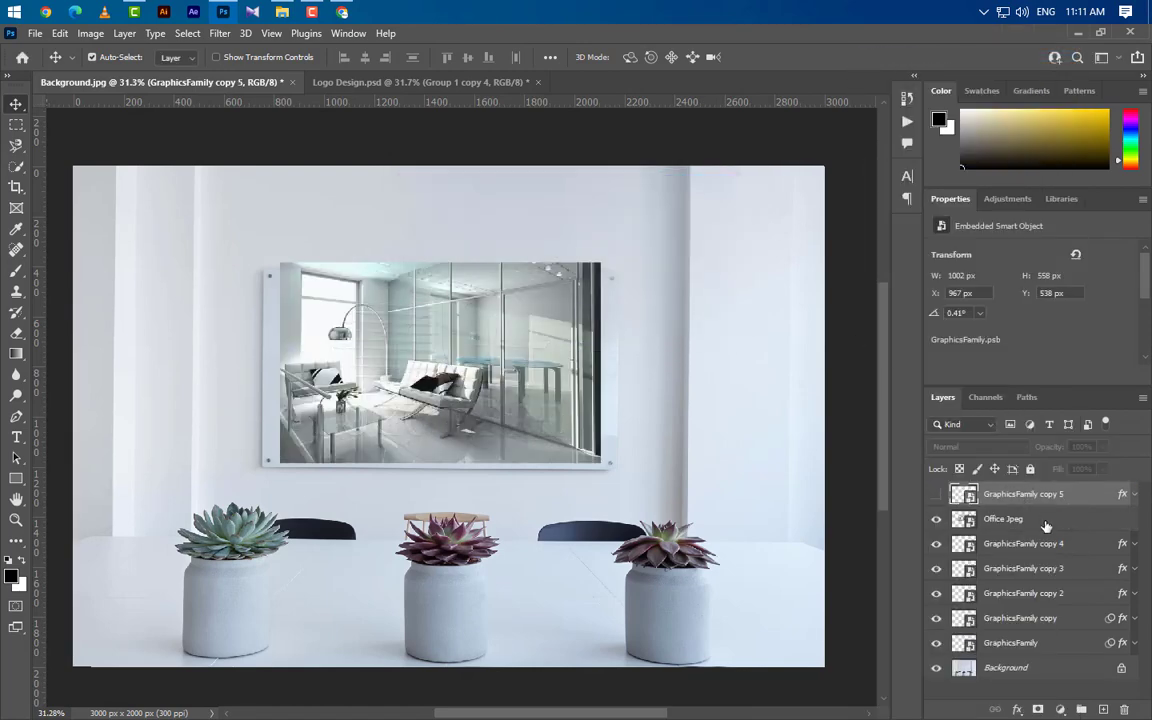
# Step: Clip the Office Jpeg layer to the GraphicsFamily copy 4 layer below it again
pyautogui.click(1046, 522)
pyautogui.rightClick(1065, 522)
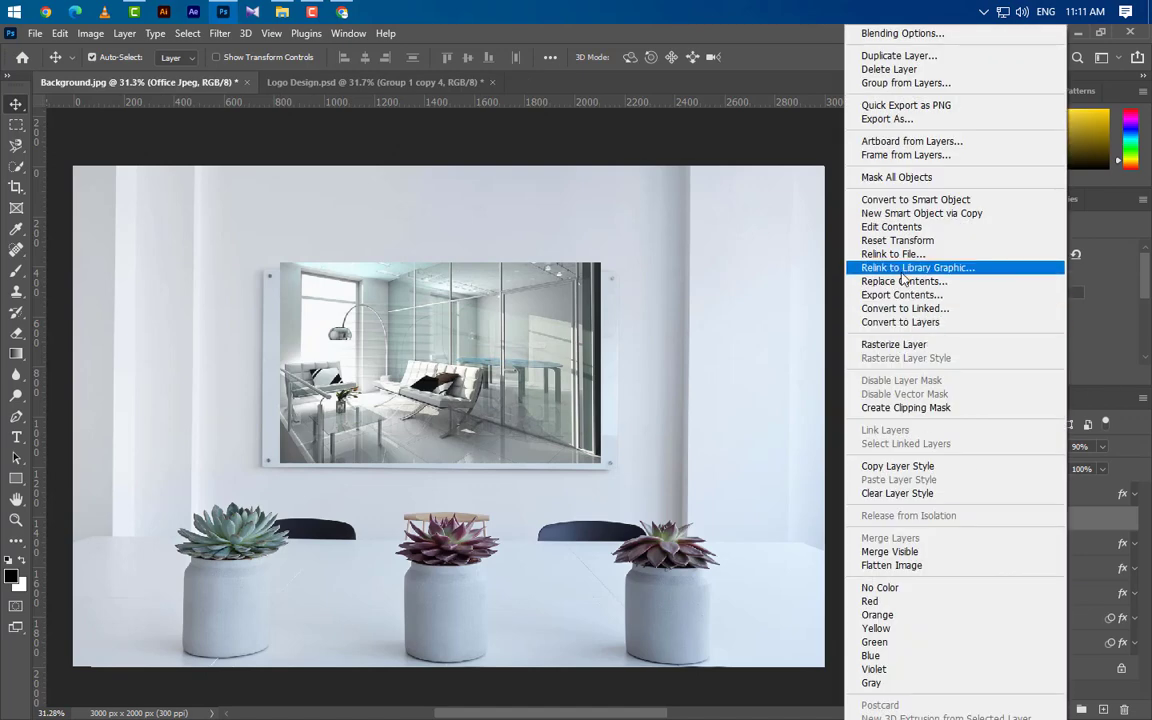
pyautogui.click(905, 407)
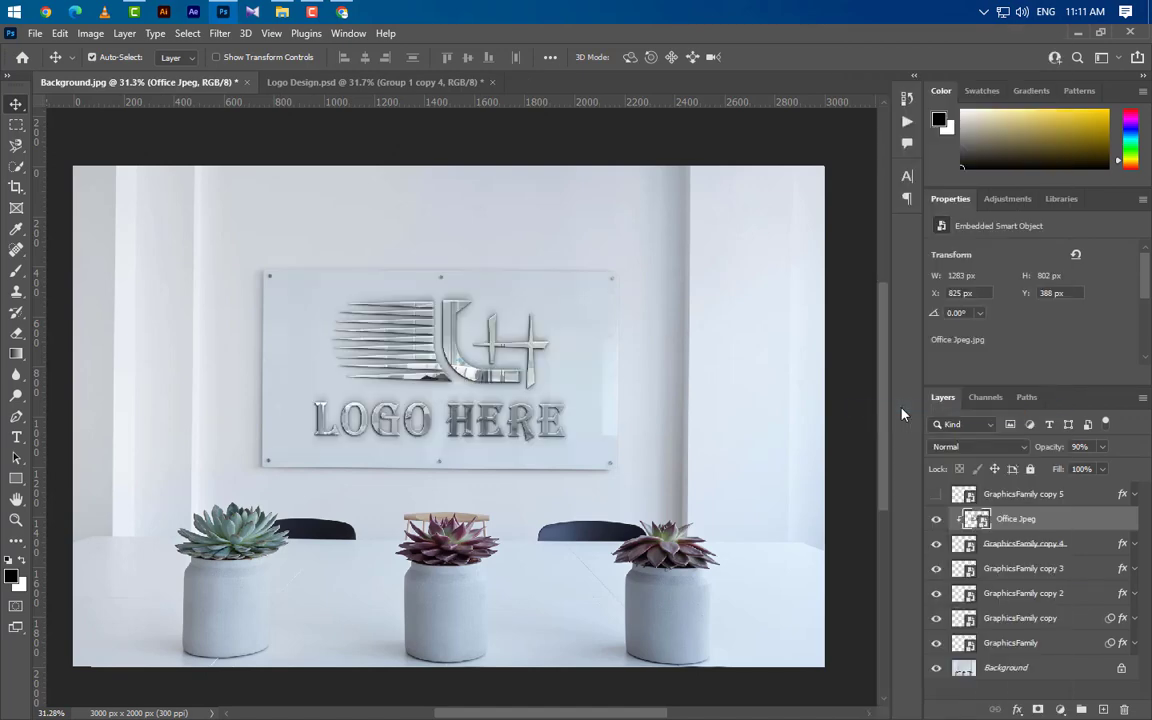
# Step: Make the GraphicsFamily copy 5 layer visible and clear its layer style
pyautogui.click(1067, 497)
pyautogui.click(936, 494)
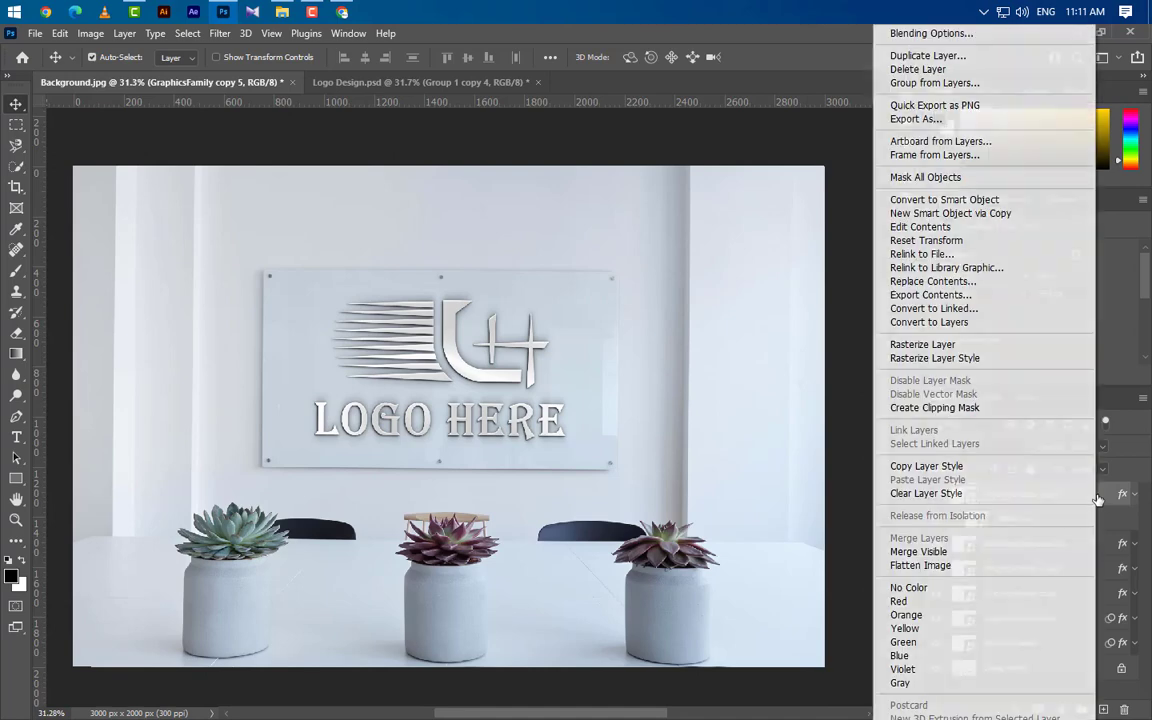
pyautogui.rightClick(1096, 494)
pyautogui.click(958, 495)
# Step: Add a Bevel & Emboss effect to GraphicsFamily copy 5 with the Inner Bevel style and the Smooth technique
pyautogui.rightClick(1097, 494)
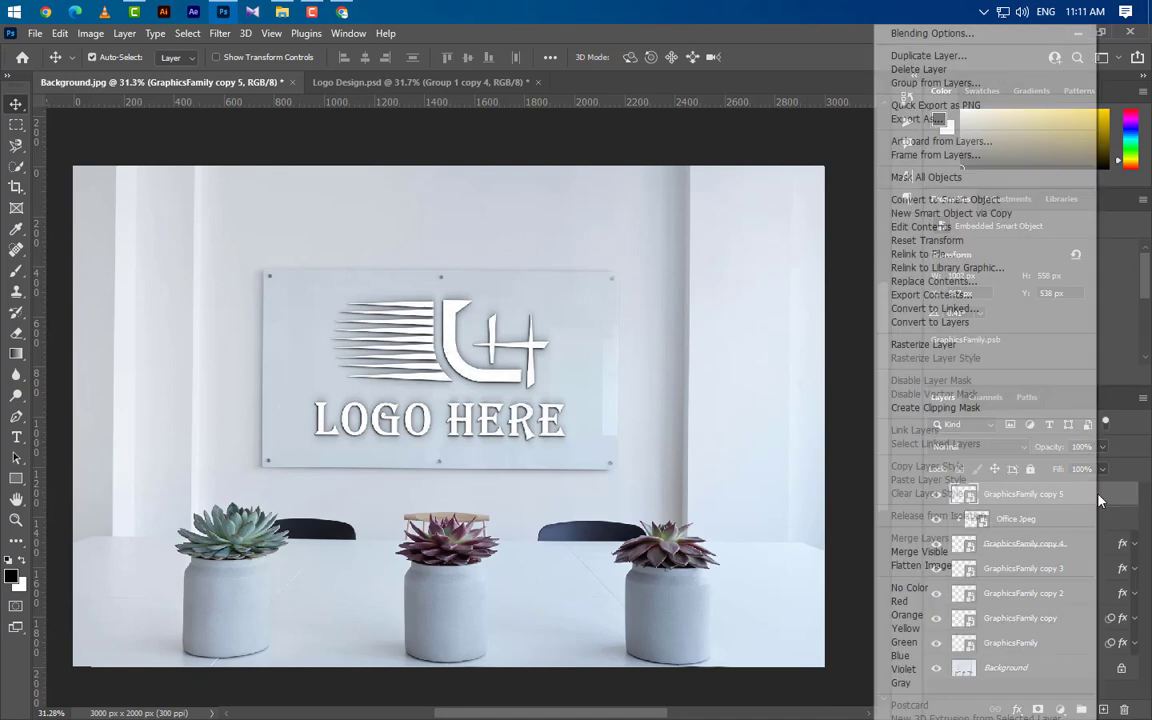
pyautogui.click(933, 36)
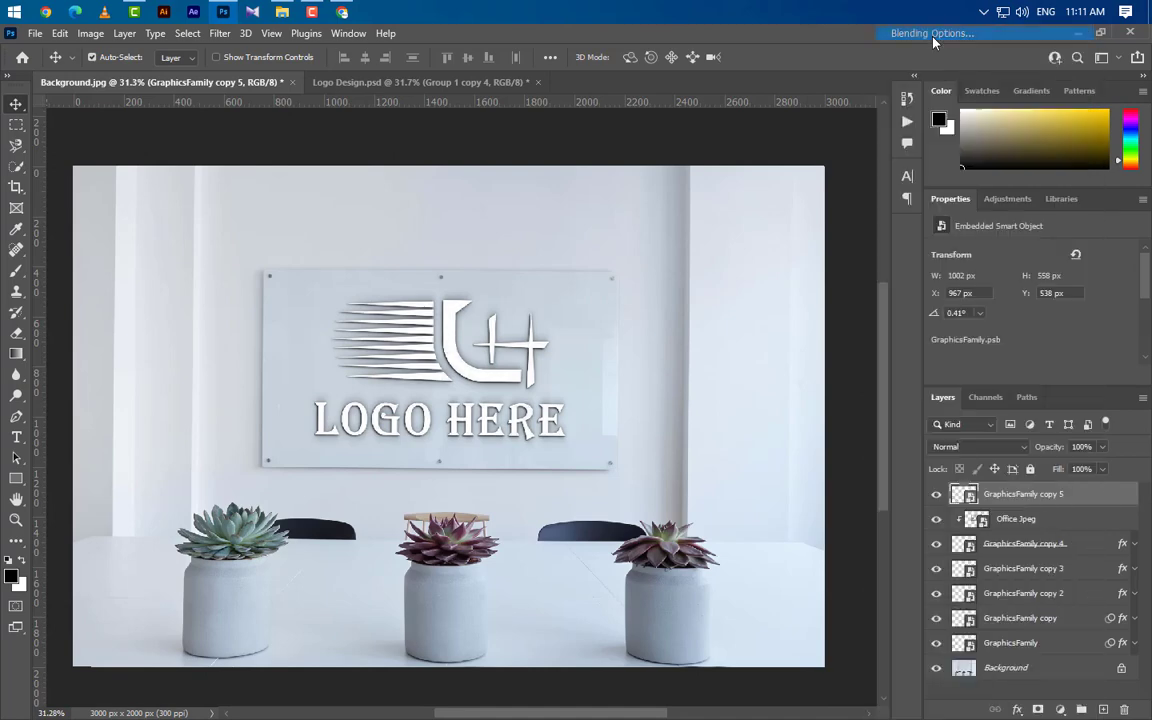
pyautogui.moveTo(648, 125); pyautogui.dragTo(744, 81)
pyautogui.click(725, 171)
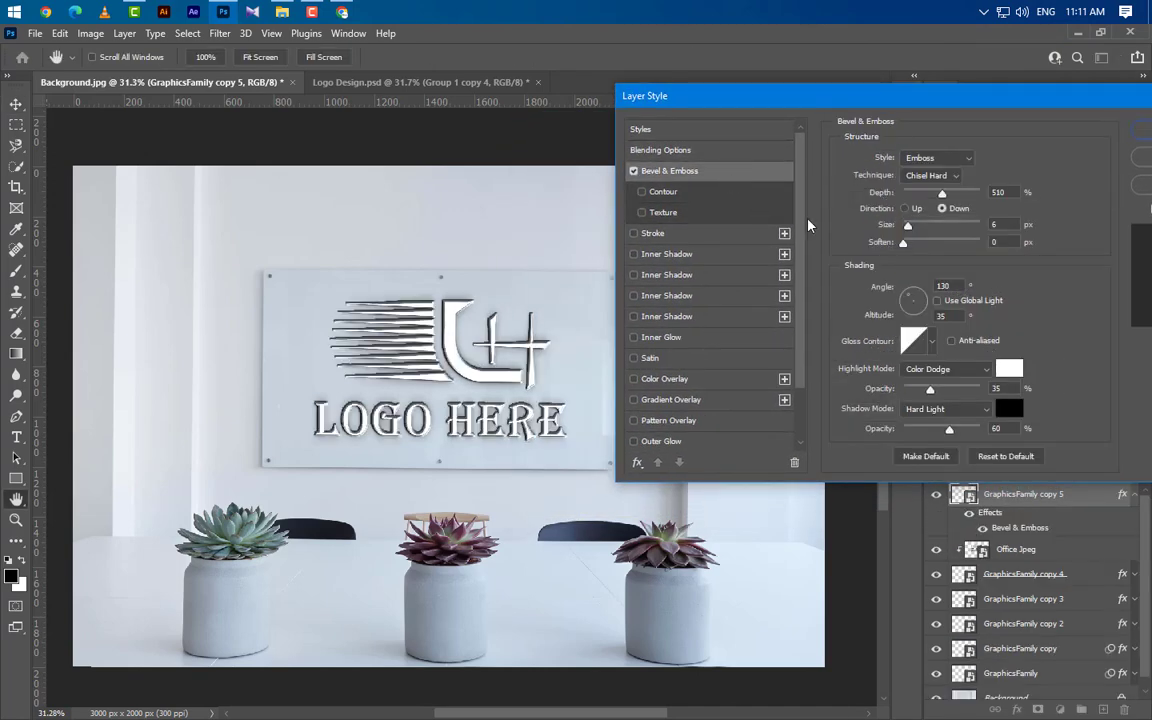
pyautogui.click(953, 159)
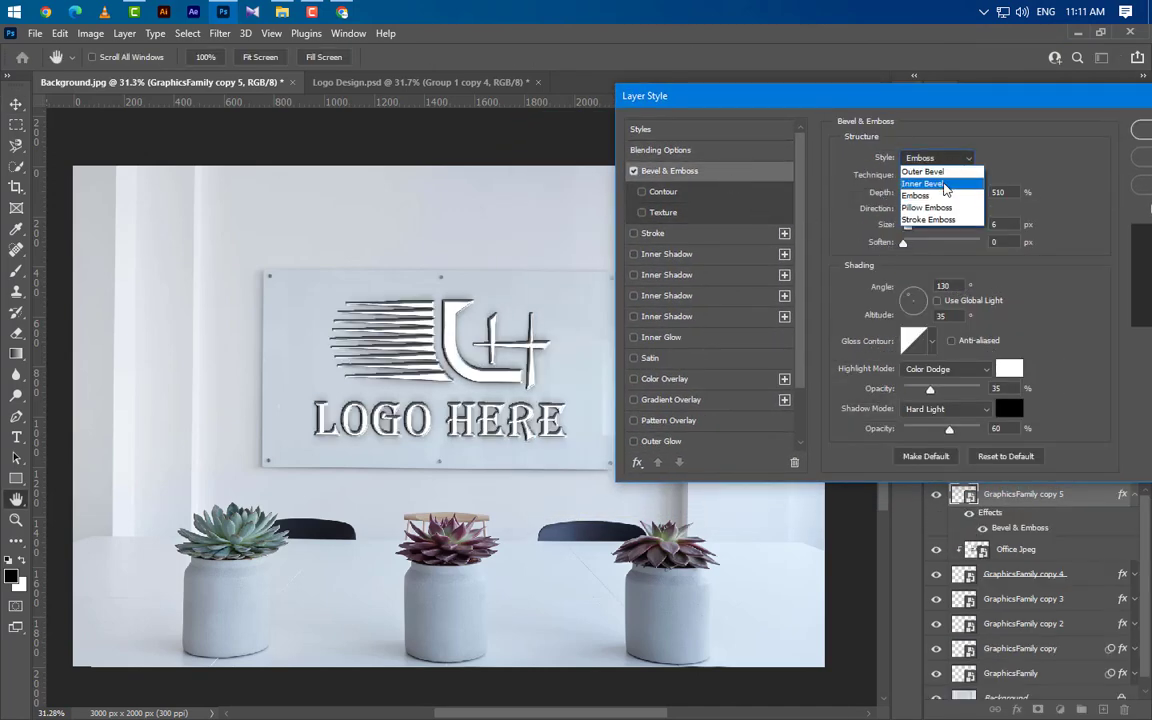
pyautogui.click(946, 176)
pyautogui.click(946, 176)
pyautogui.click(920, 189)
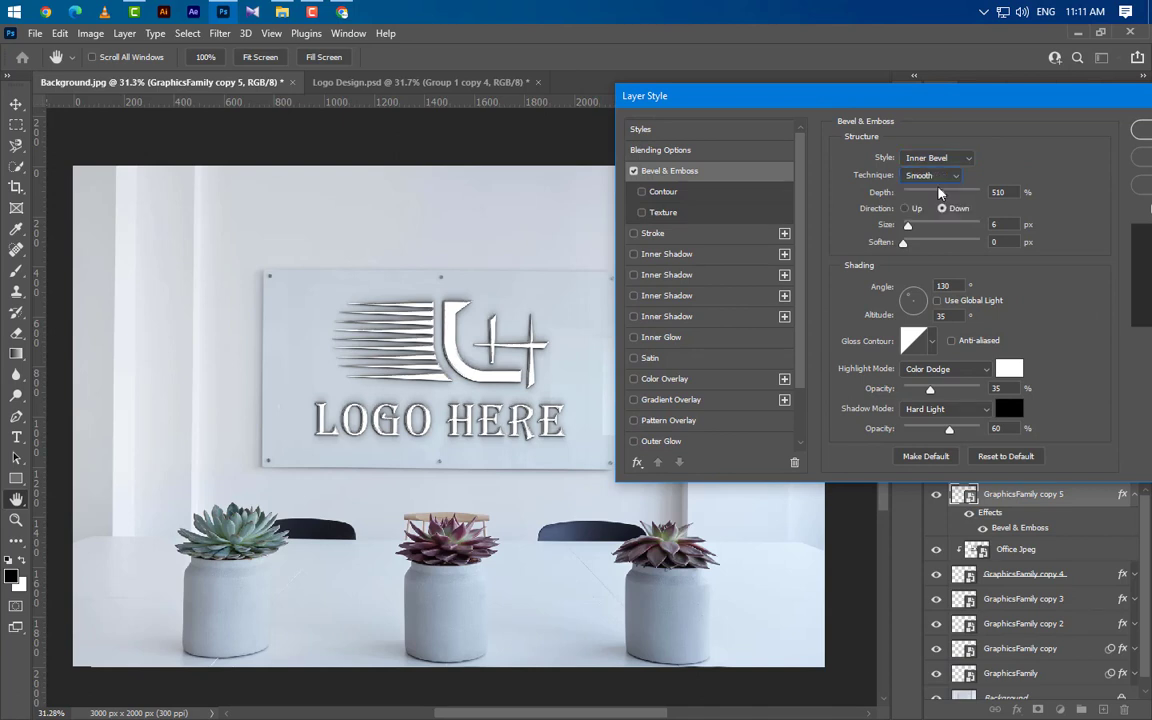
# Step: Set the bevel's depth to 34%, its direction to Up and its size to 3 px
pyautogui.click(999, 192)
pyautogui.moveTo(941, 193); pyautogui.dragTo(905, 193)
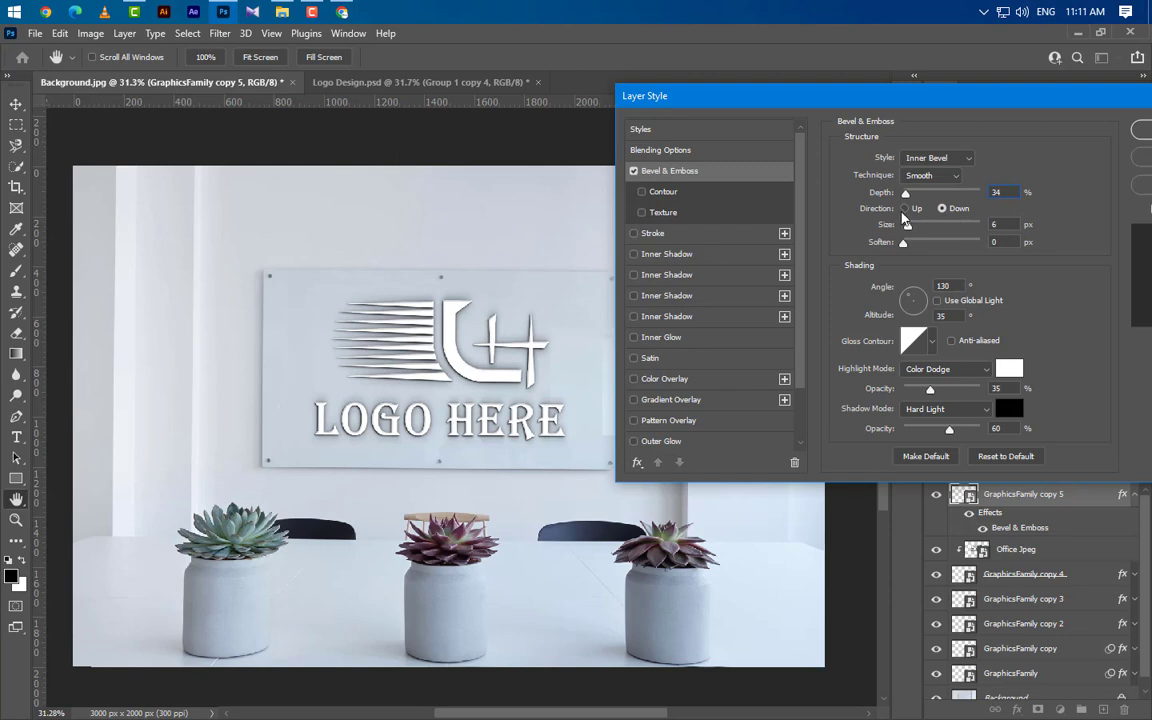
pyautogui.click(904, 209)
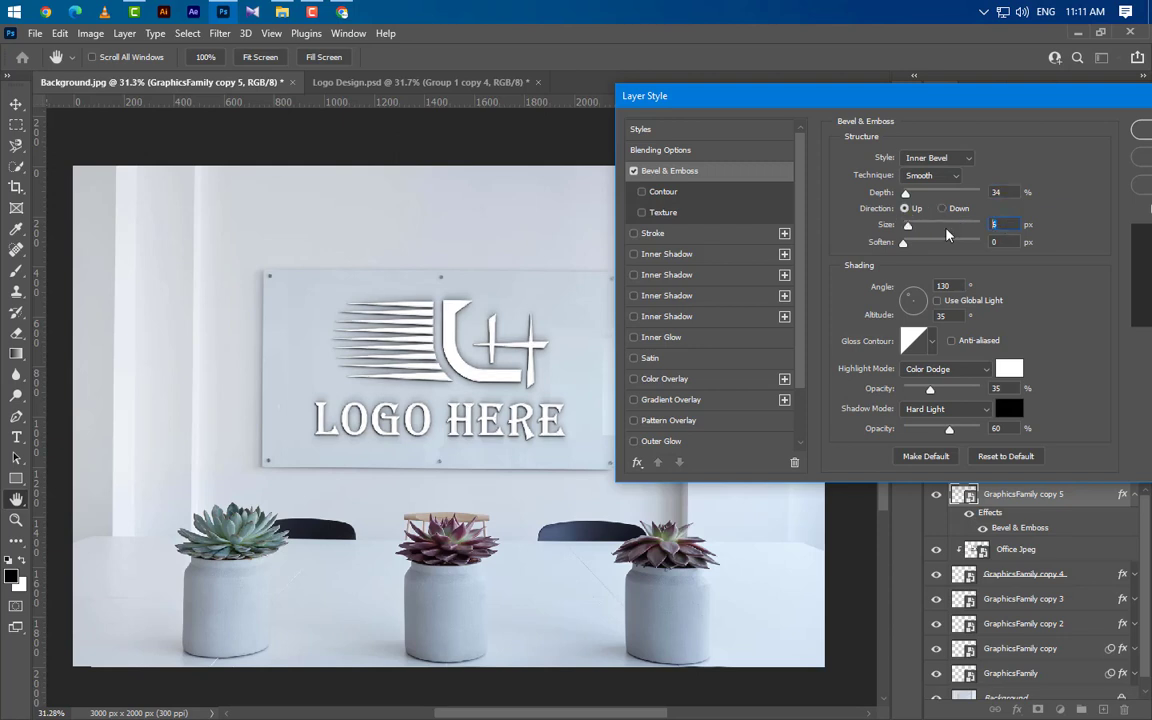
pyautogui.write('3')
# Step: Set the bevel's shading angle to 90° and altitude to 45°, and enable Anti-aliased for the gloss contour
pyautogui.moveTo(957, 286); pyautogui.dragTo(910, 285)
pyautogui.write('90')
pyautogui.press('Tab')
pyautogui.write('4')
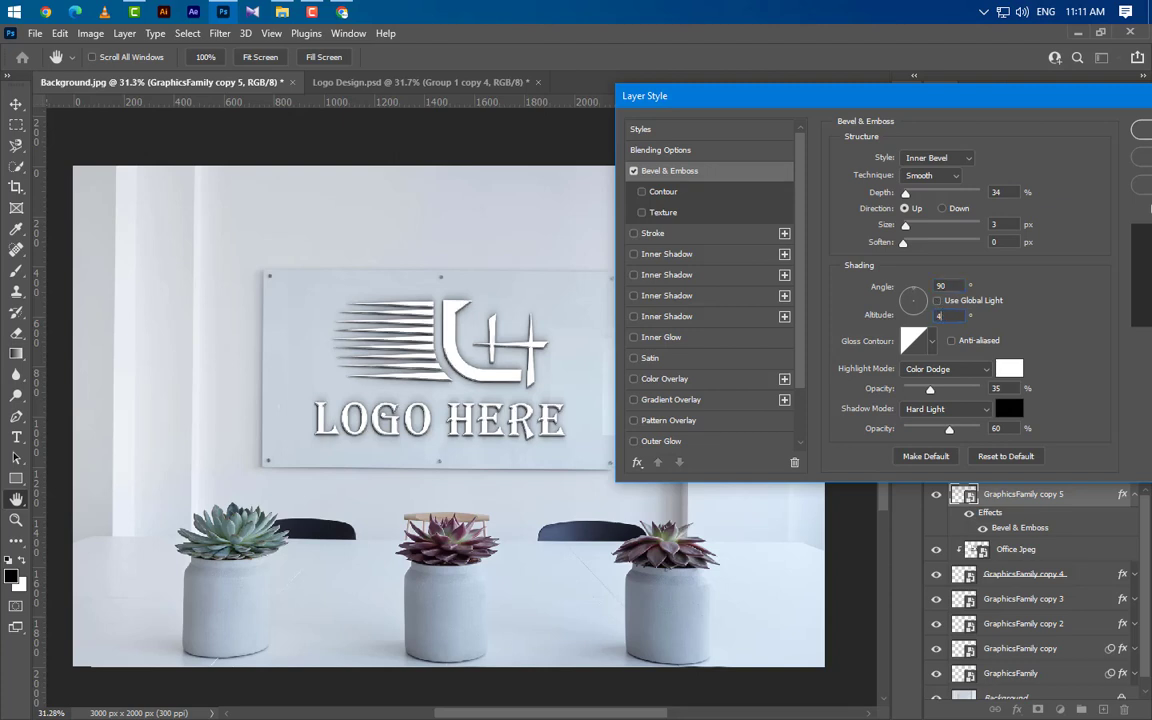
pyautogui.write('5')
pyautogui.click(951, 340)
# Step: Set the bevel's highlight to Normal at 50% opacity and its shadow to Normal at 75%, and apply the layer style
pyautogui.click(963, 376)
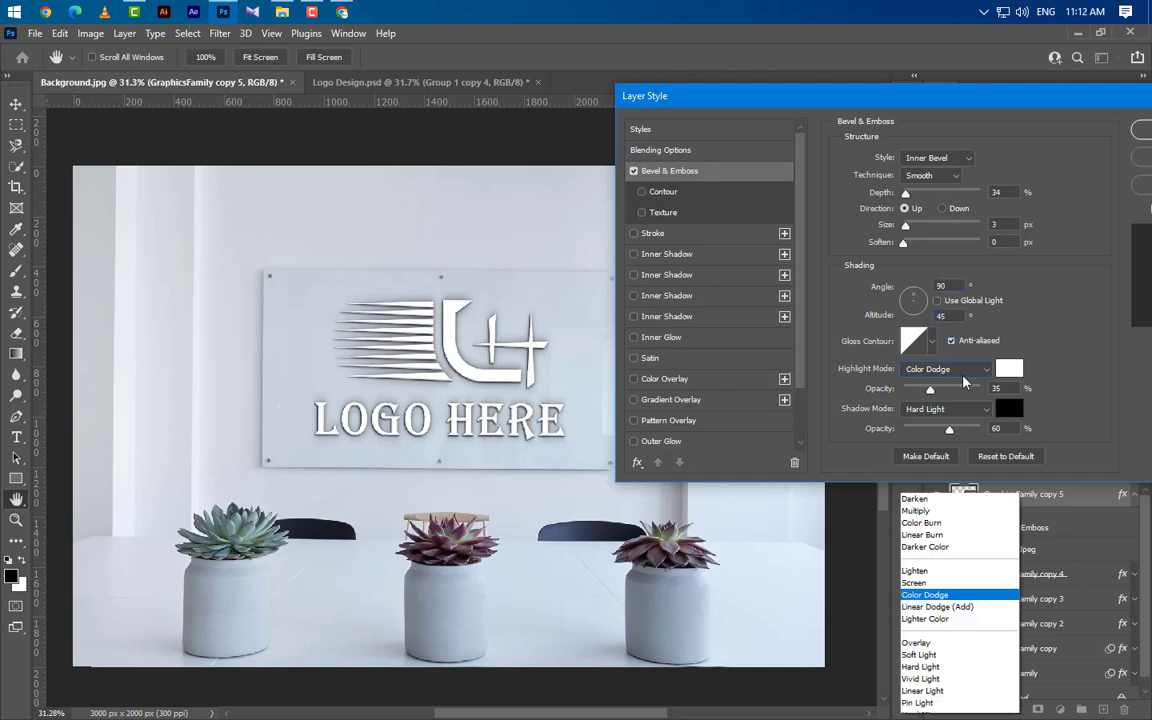
pyautogui.click(915, 334)
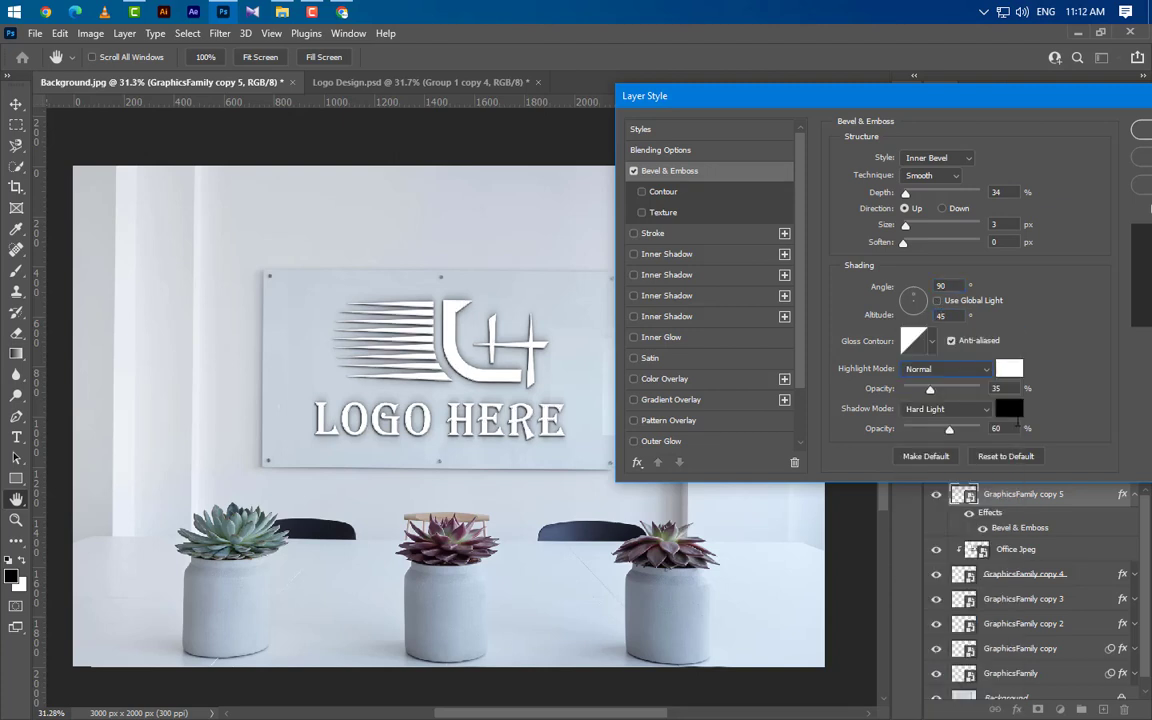
pyautogui.write('50')
pyautogui.click(973, 418)
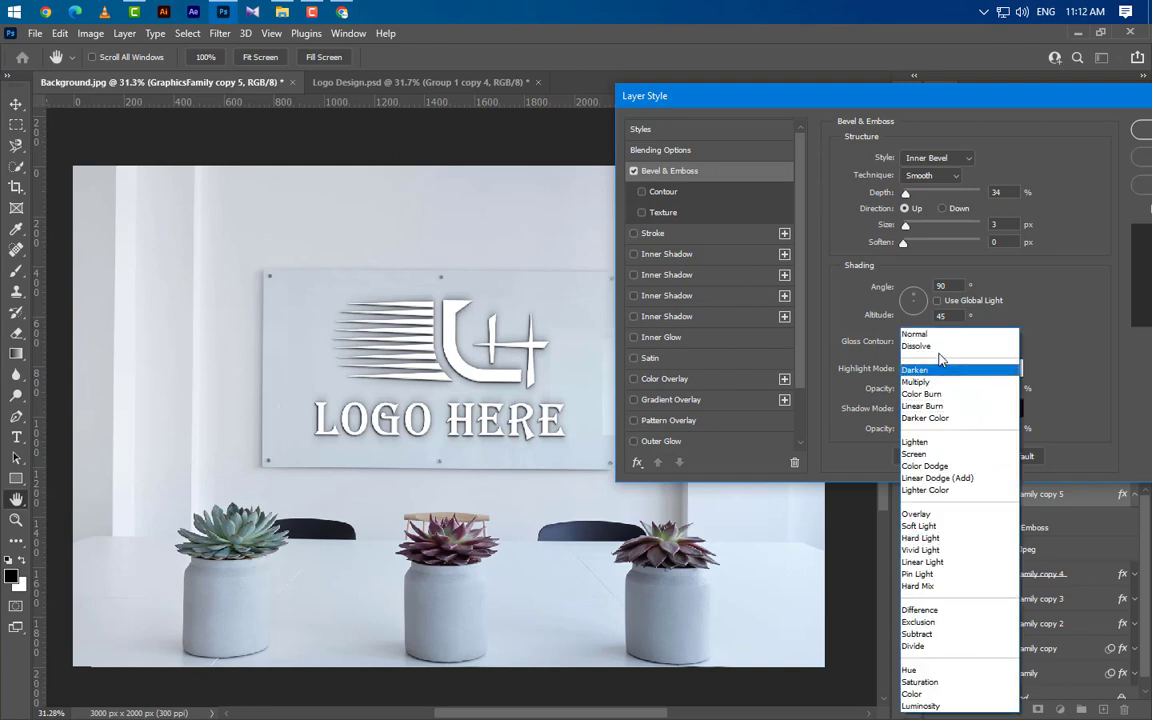
pyautogui.click(925, 334)
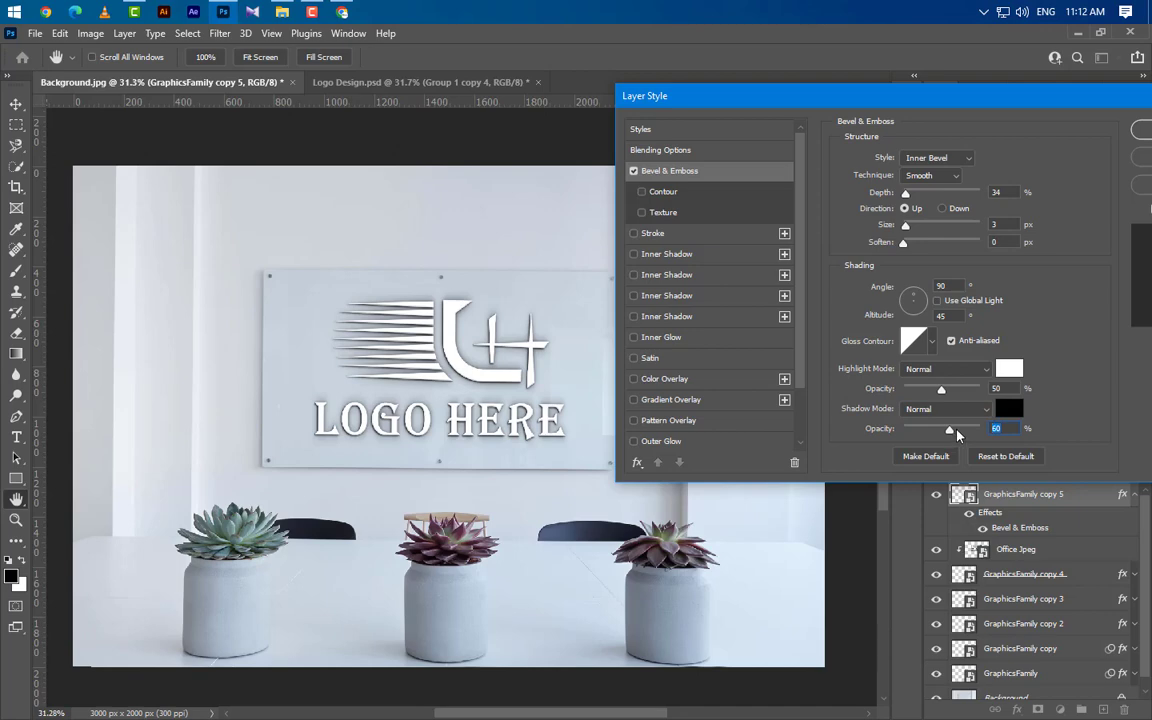
pyautogui.moveTo(958, 437); pyautogui.dragTo(970, 432)
pyautogui.moveTo(1063, 100); pyautogui.dragTo(980, 104)
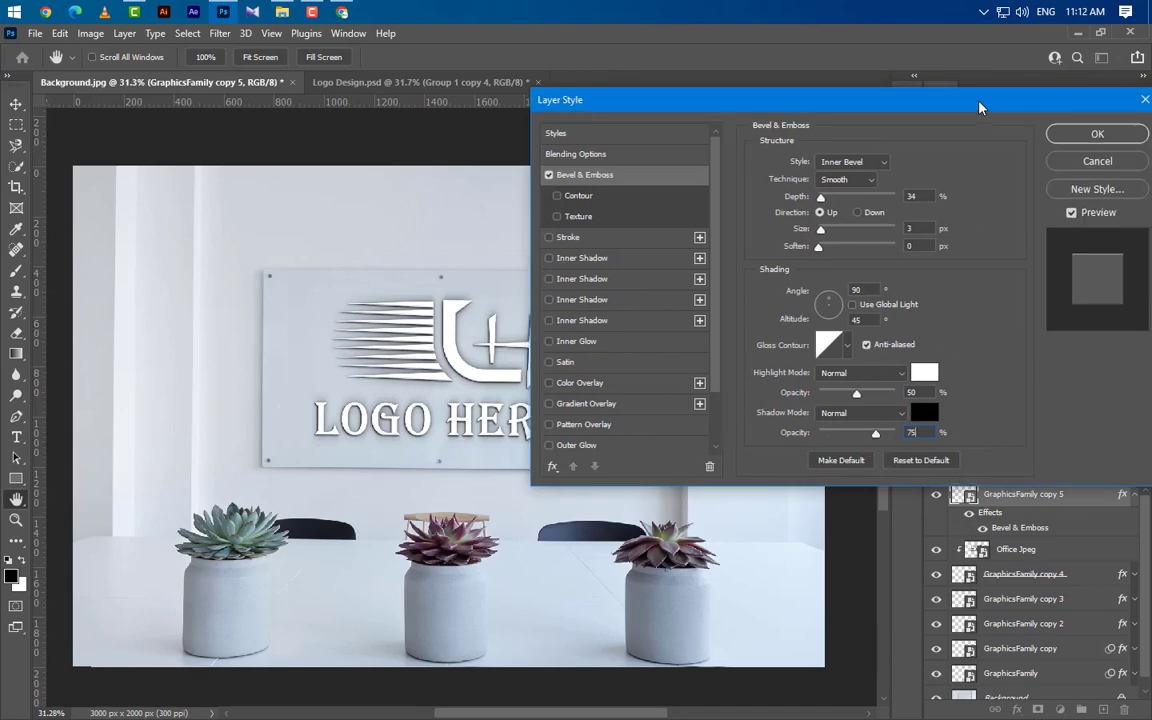
pyautogui.click(1093, 134)
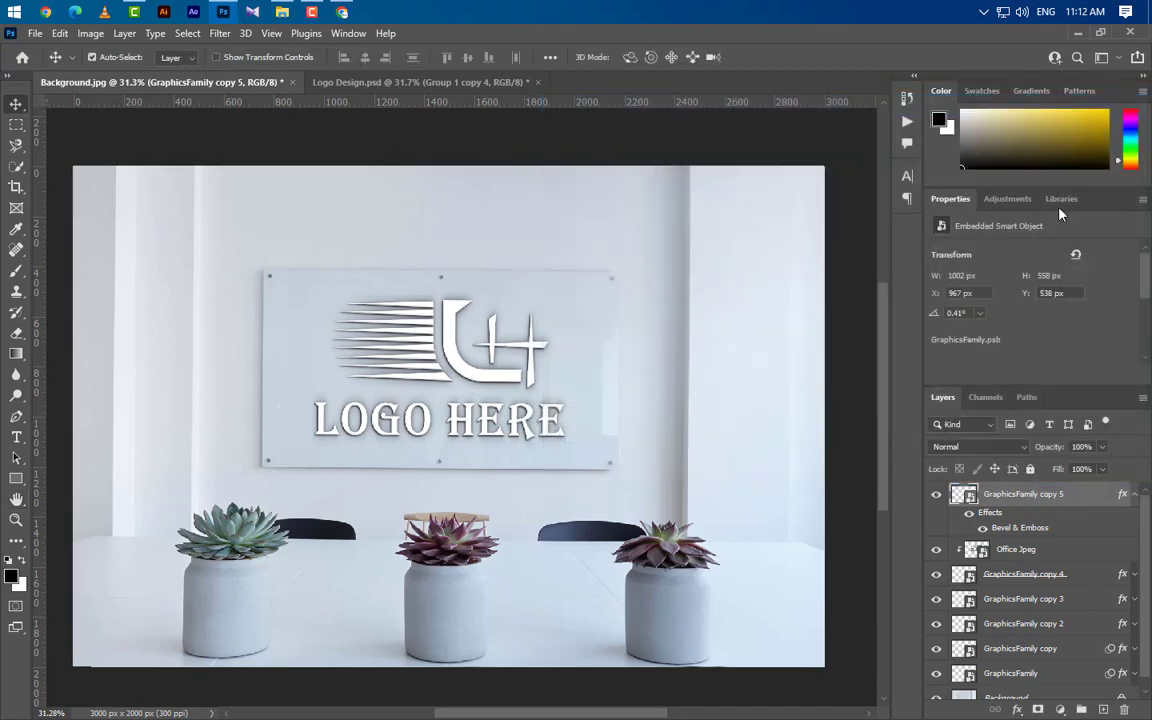
# Step: Set the fill of GraphicsFamily copy 5 to 0% and collapse its effects list
pyautogui.click(1103, 469)
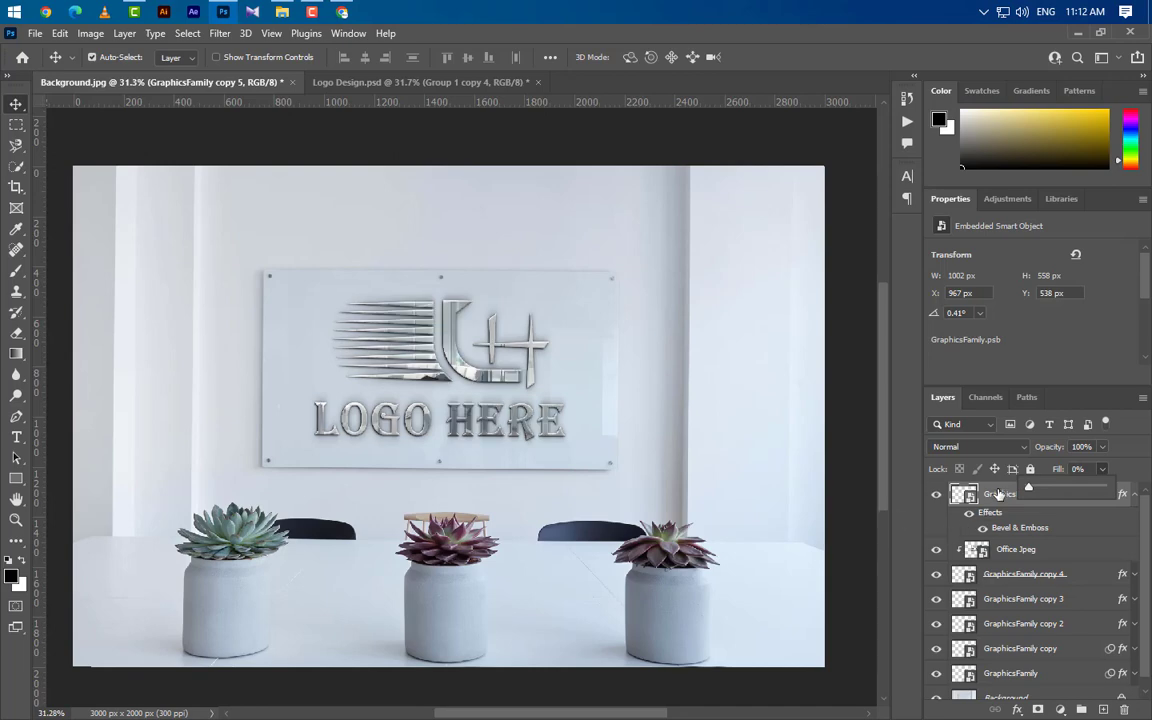
pyautogui.click(998, 493)
pyautogui.click(1134, 494)
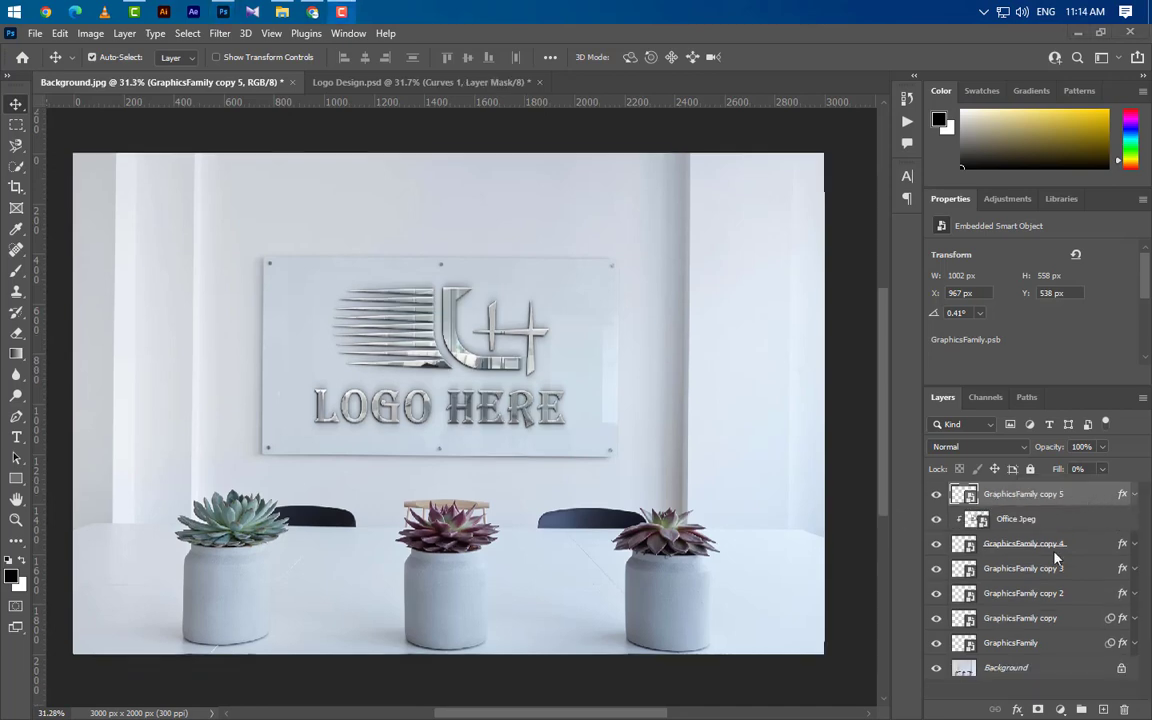
# Step: Add a Curves adjustment layer above GraphicsFamily copy 5 and set the RGB black point's input to 5
pyautogui.click(1060, 710)
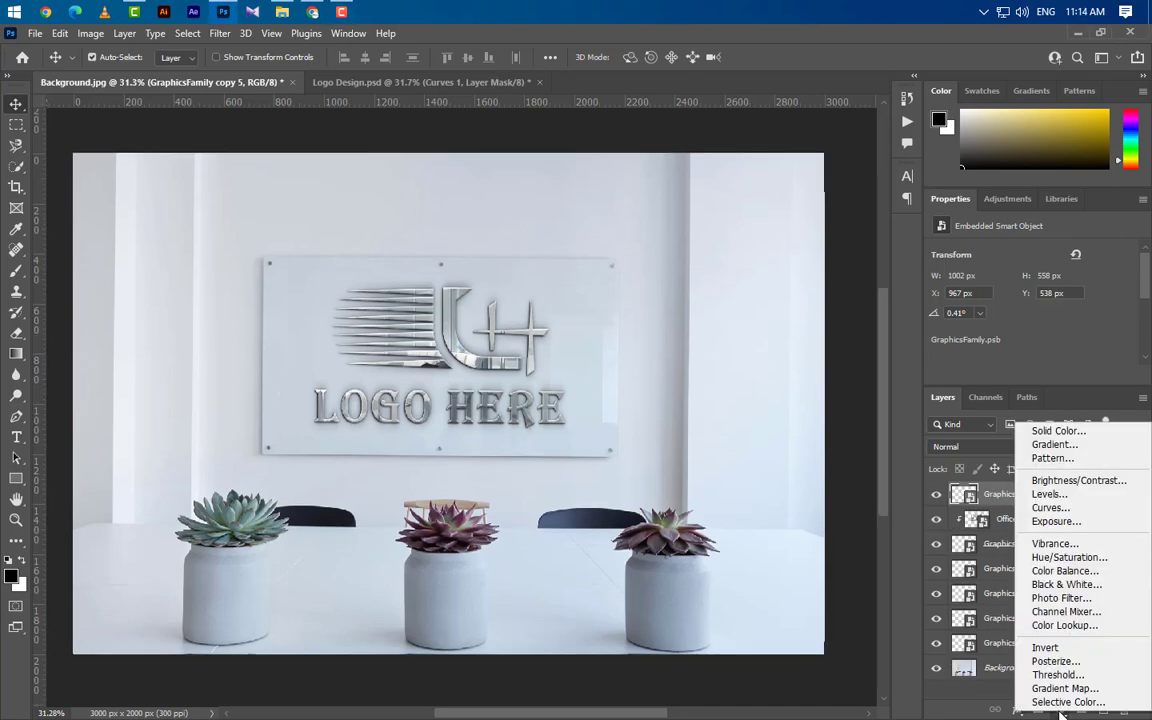
pyautogui.click(1062, 509)
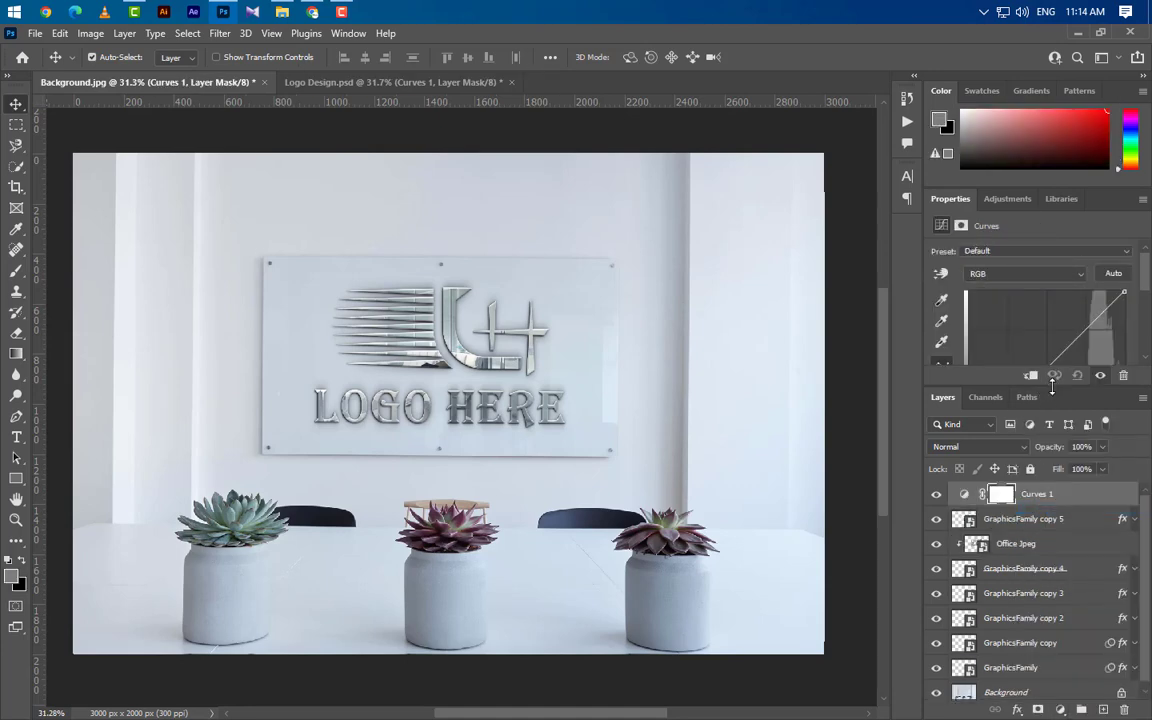
pyautogui.moveTo(1052, 387); pyautogui.dragTo(1052, 537)
pyautogui.click(970, 456)
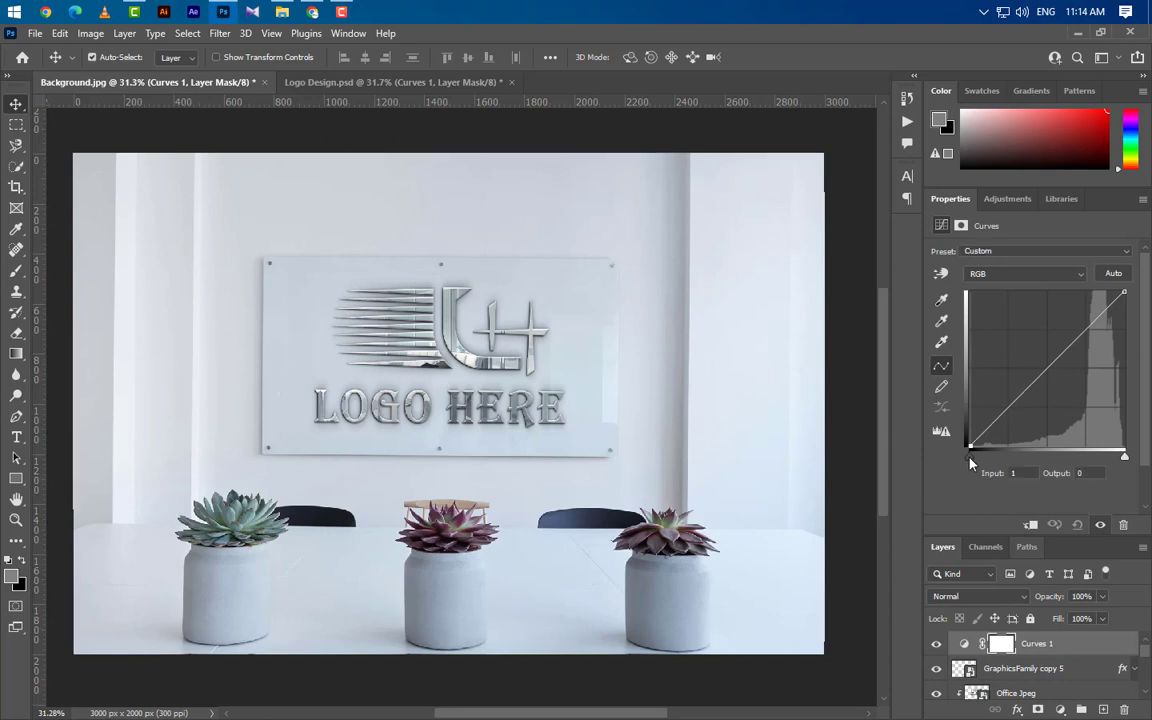
pyautogui.write('5')
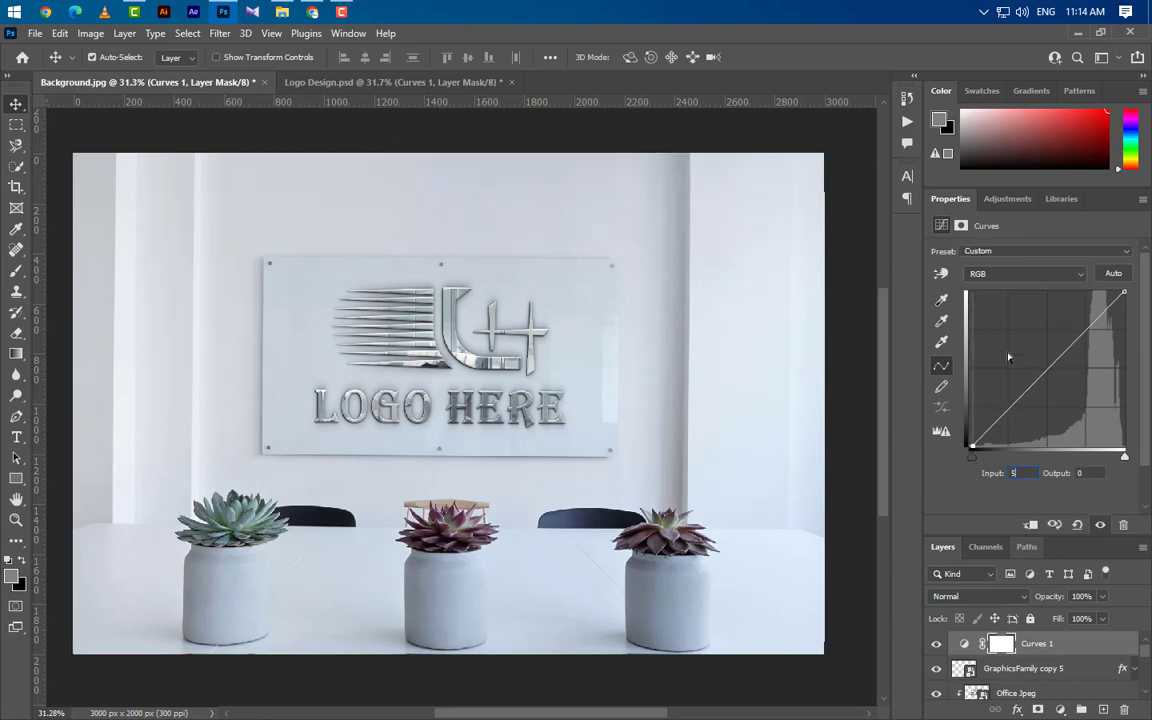
# Step: Set the Curves black point input to 5 for the Red channel and 3 for the Green channel
pyautogui.click(1015, 277)
pyautogui.click(1000, 290)
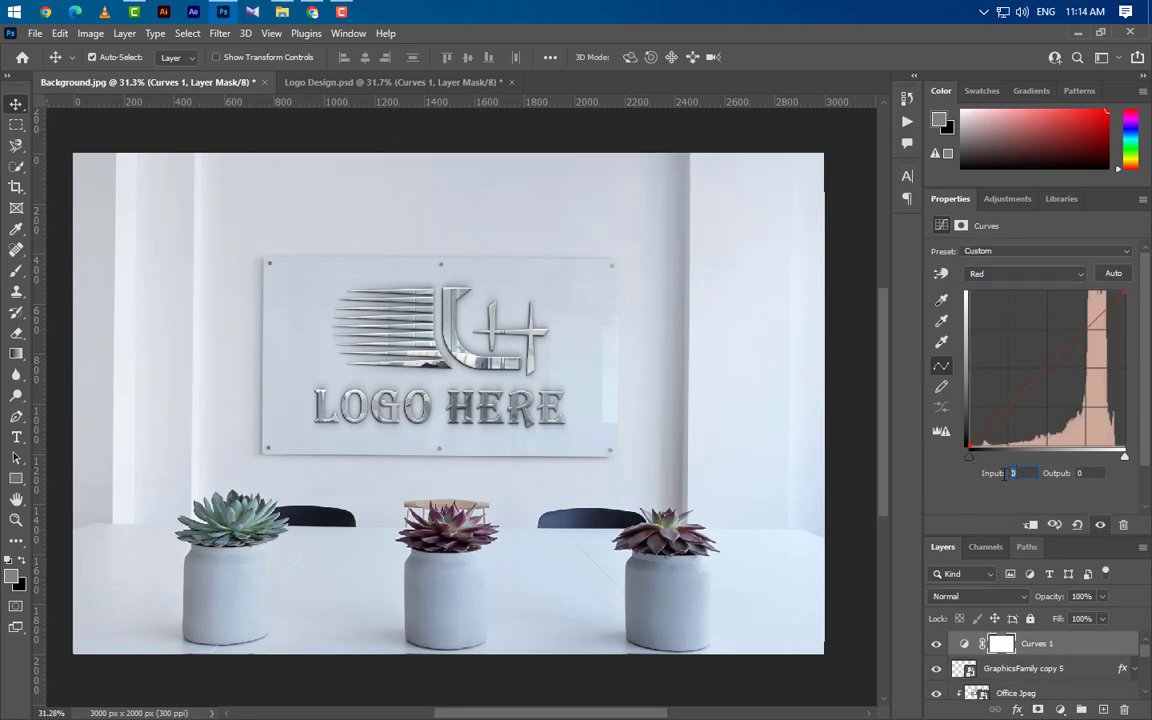
pyautogui.write('5')
pyautogui.click(1022, 273)
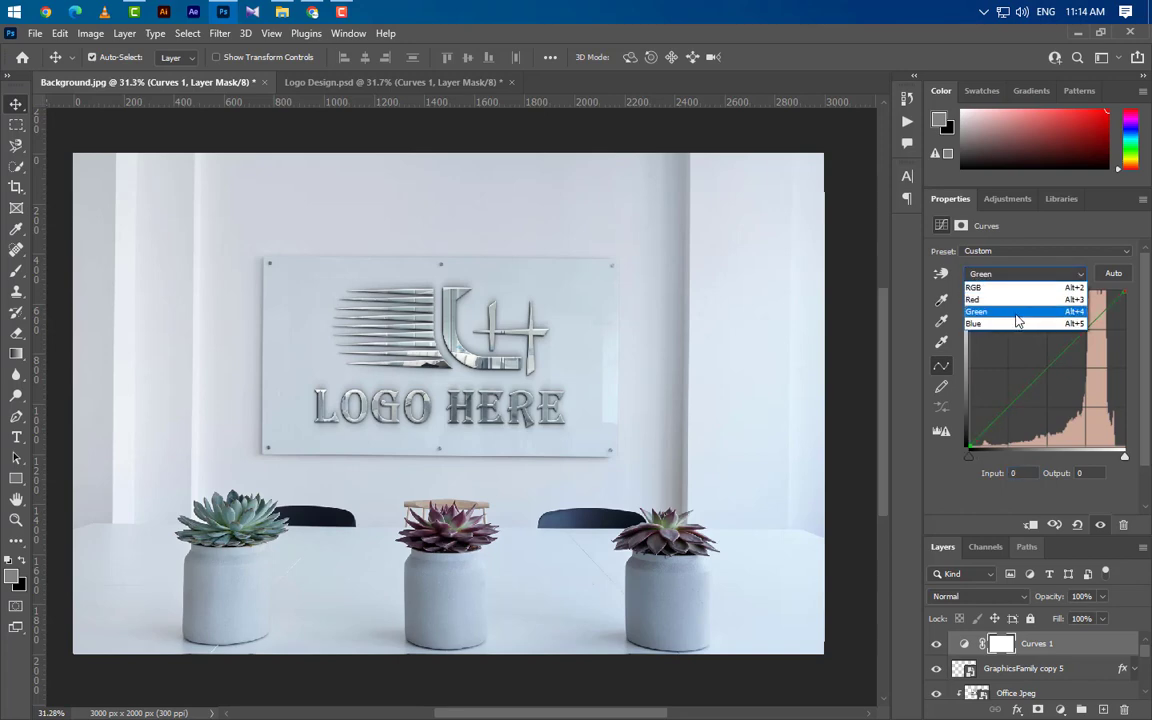
pyautogui.click(1000, 305)
pyautogui.write('3')
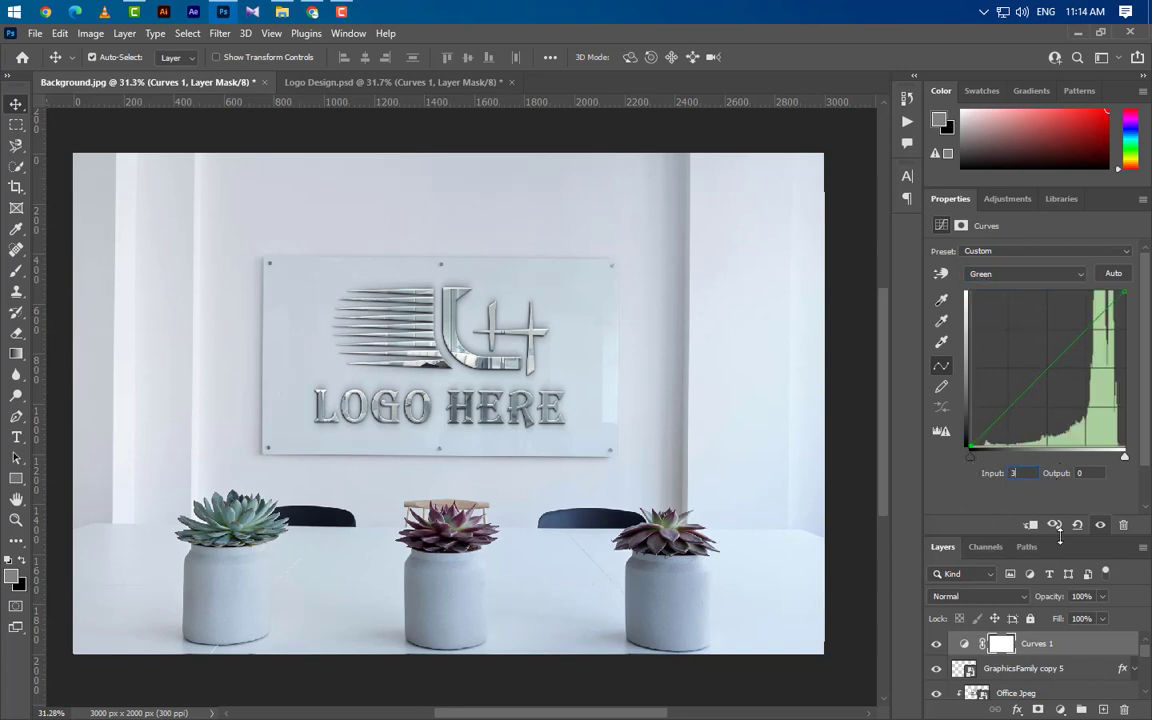
pyautogui.moveTo(1065, 537); pyautogui.dragTo(1060, 303)
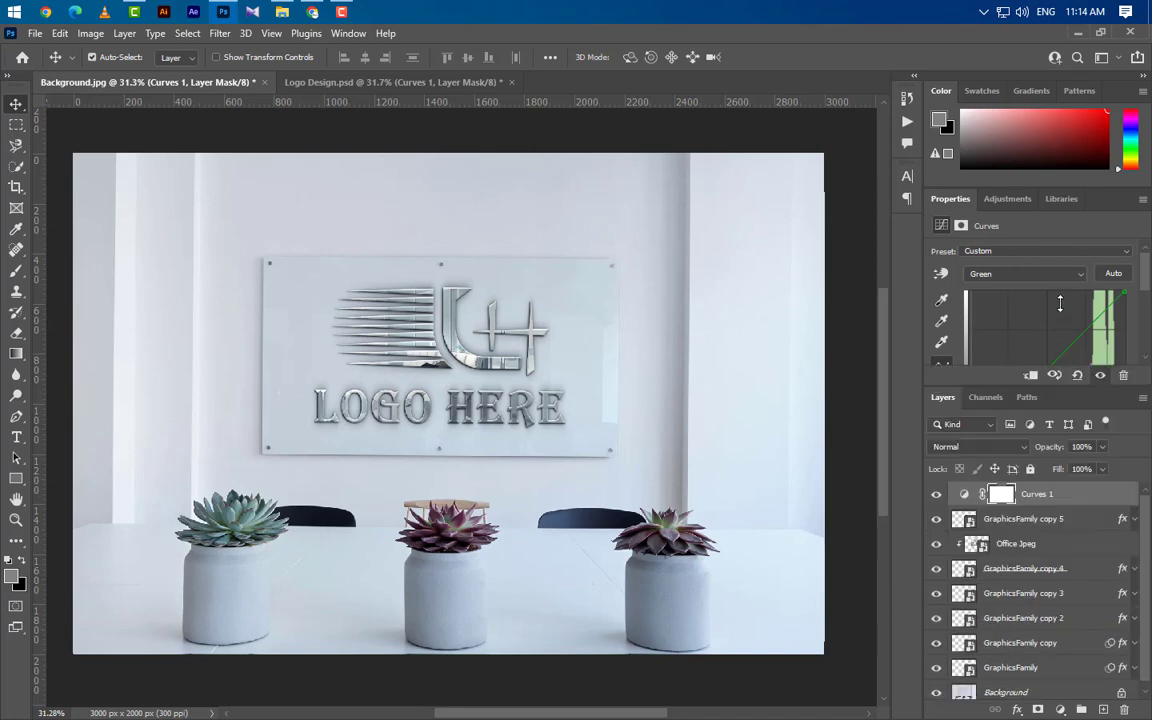
# Step: Duplicate the GraphicsFamily copy 5 layer and place the duplicate above Curves 1
pyautogui.click(1046, 521)
pyautogui.rightClick(1088, 522)
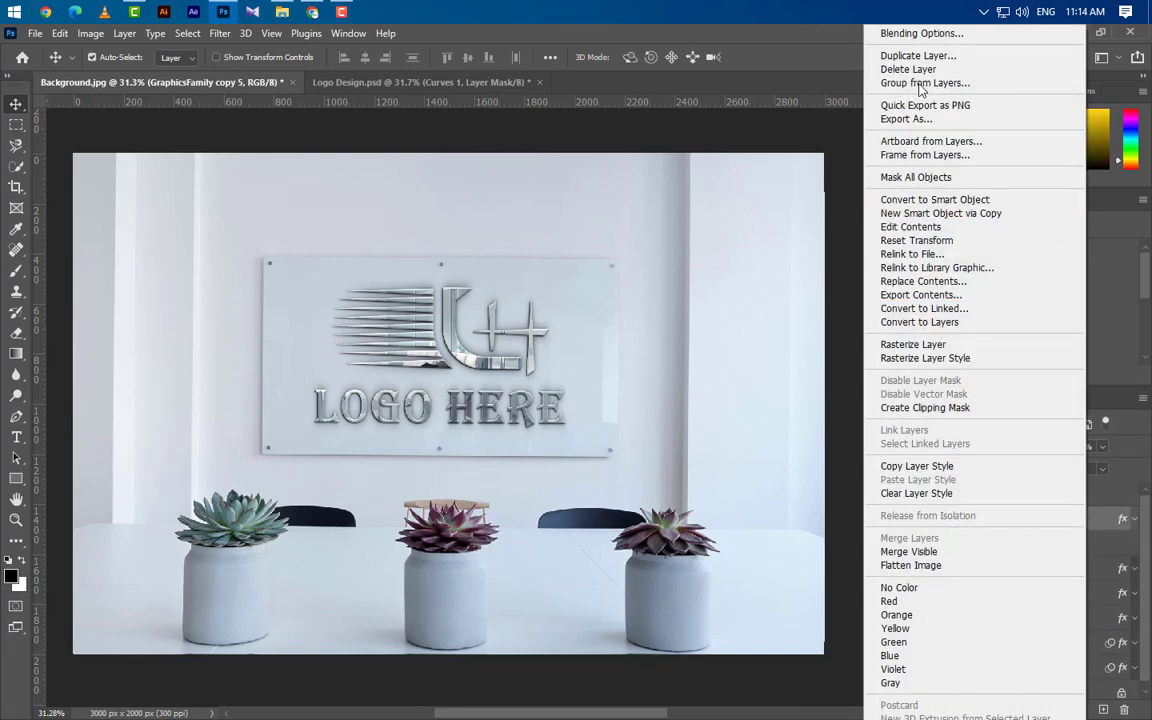
pyautogui.click(920, 49)
pyautogui.click(708, 216)
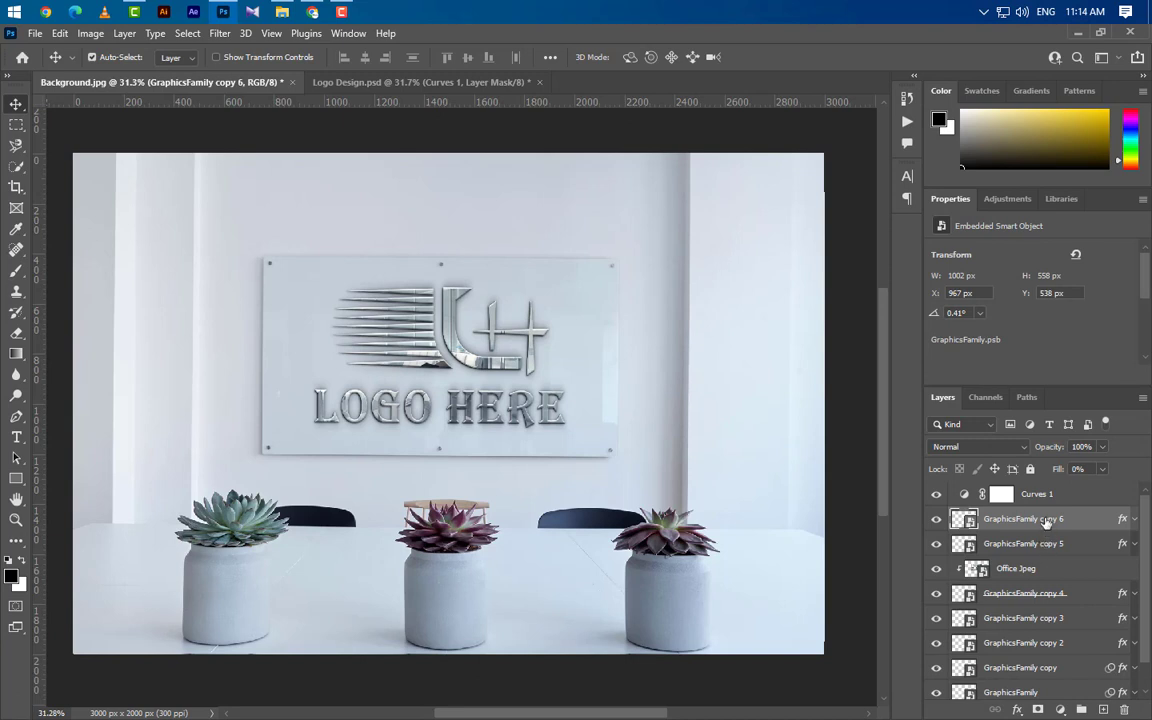
pyautogui.moveTo(1030, 519); pyautogui.dragTo(1044, 484)
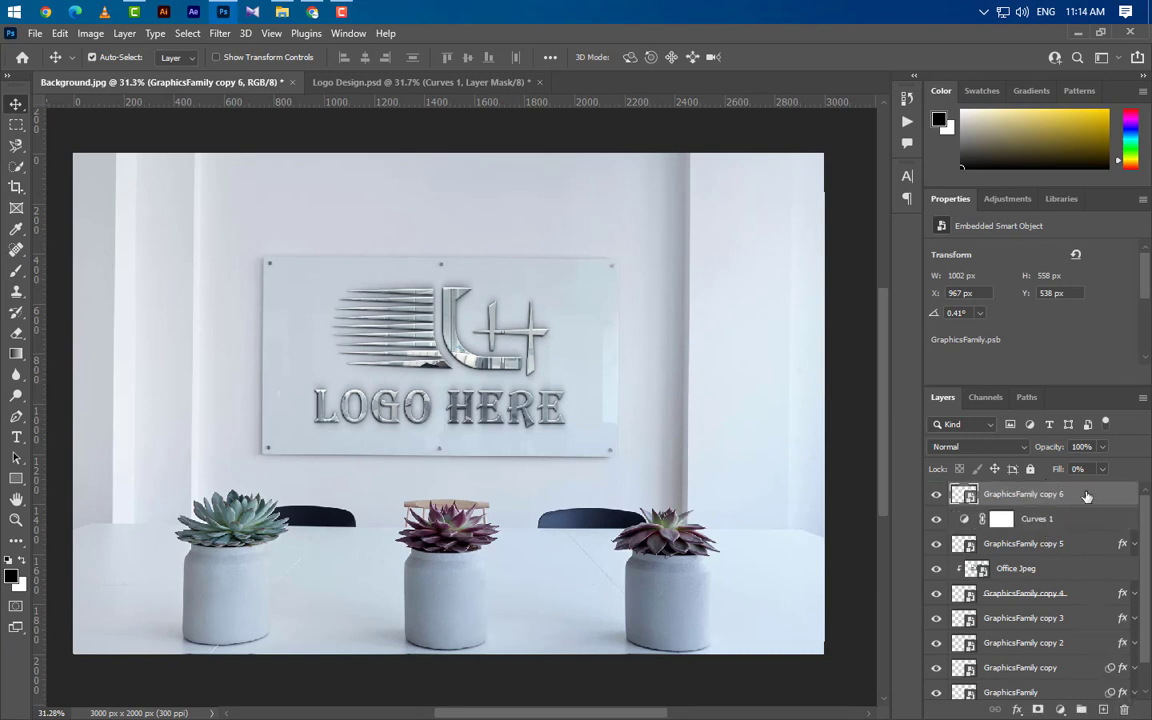
# Step: Set the opacity of GraphicsFamily copy 6 to 0% and rename the layer "[ YOUR LOGO HERE ]"
pyautogui.click(1102, 449)
pyautogui.moveTo(1105, 466); pyautogui.dragTo(964, 483)
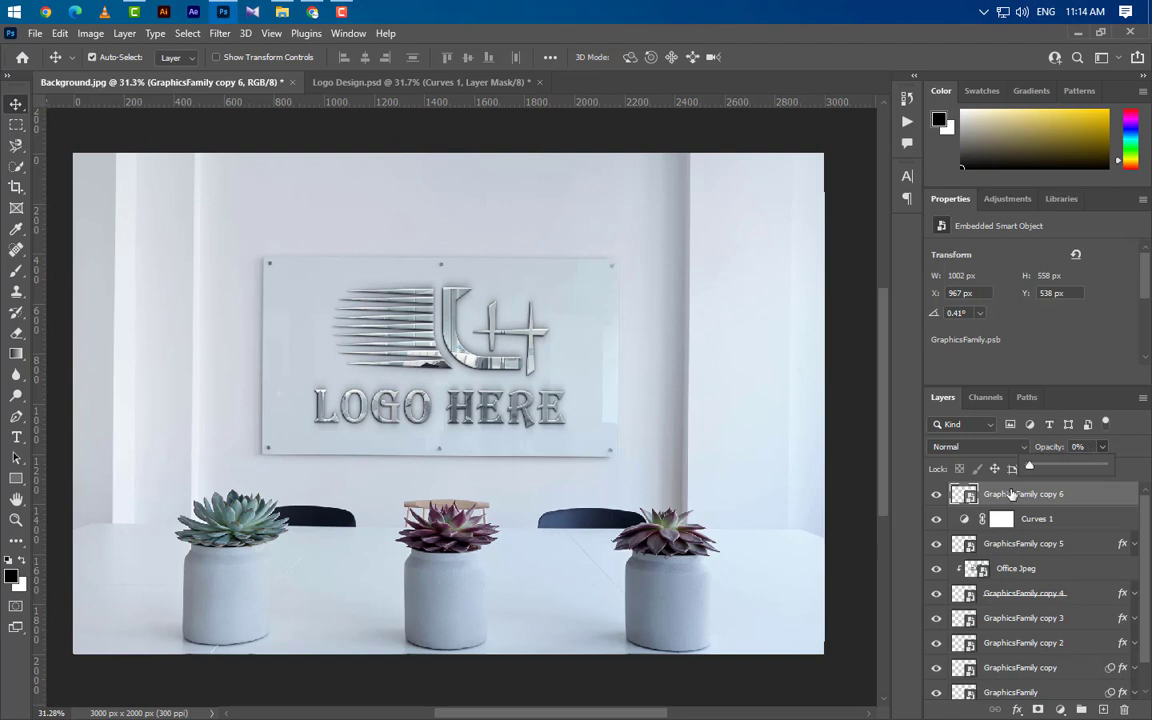
pyautogui.doubleClick(1018, 495)
pyautogui.press('BackSpace')
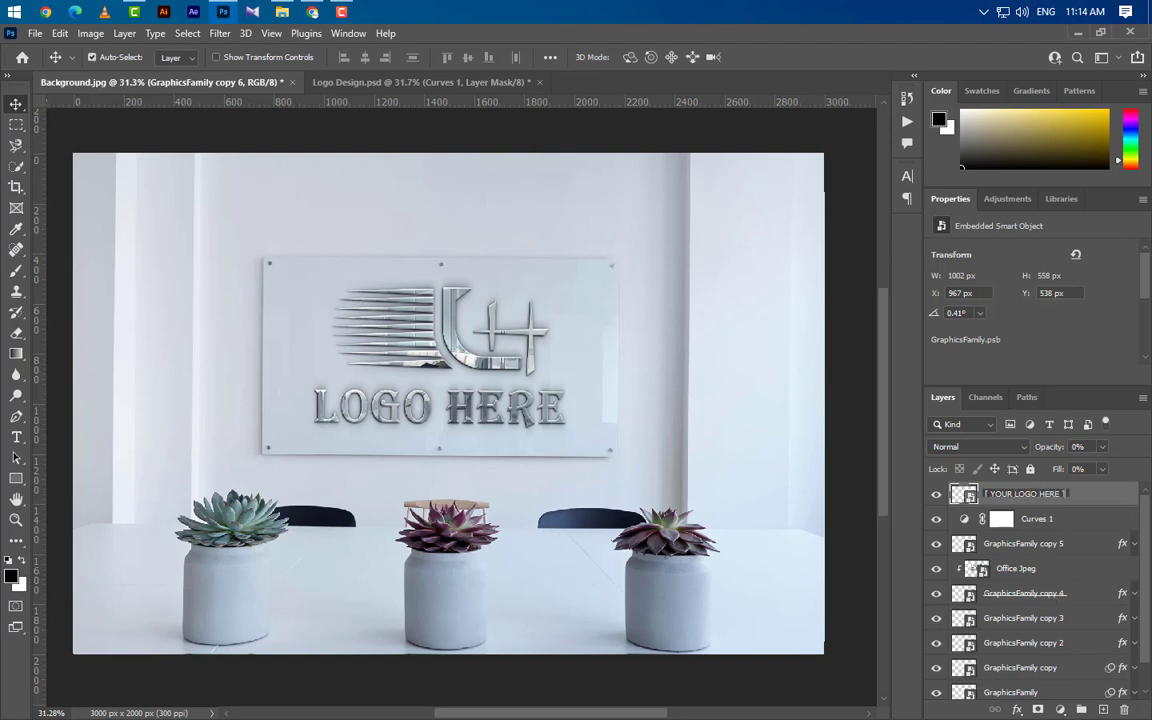
pyautogui.press('Return')
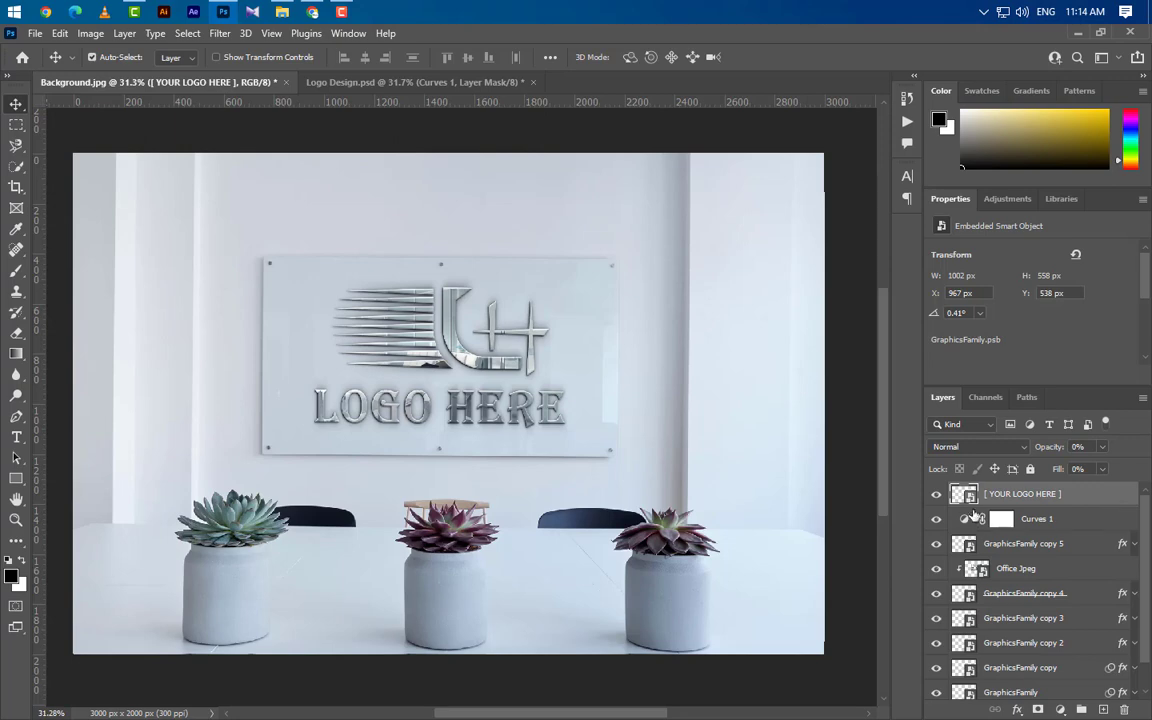
# Step: Open the contents of the [ YOUR LOGO HERE ] smart object and copy the Logo Design PSD layer from Logo Design.psd into it
pyautogui.doubleClick(968, 495)
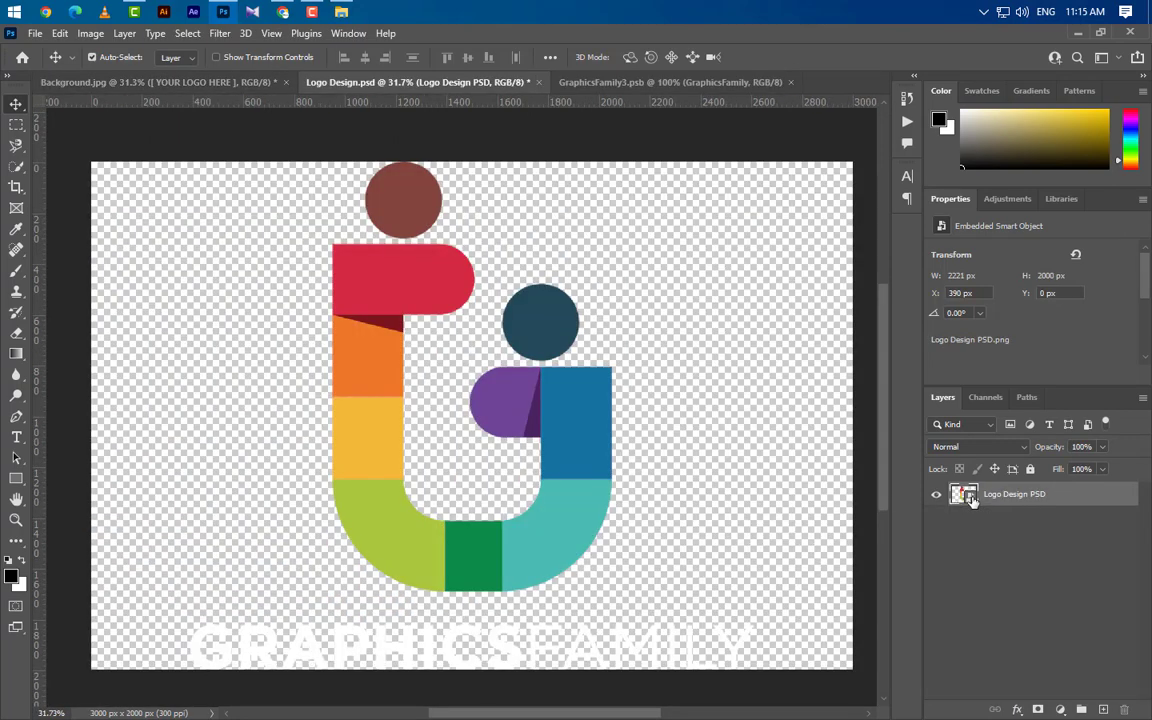
pyautogui.moveTo(655, 490); pyautogui.dragTo(463, 445)
pyautogui.scroll(-5, 490, 463)
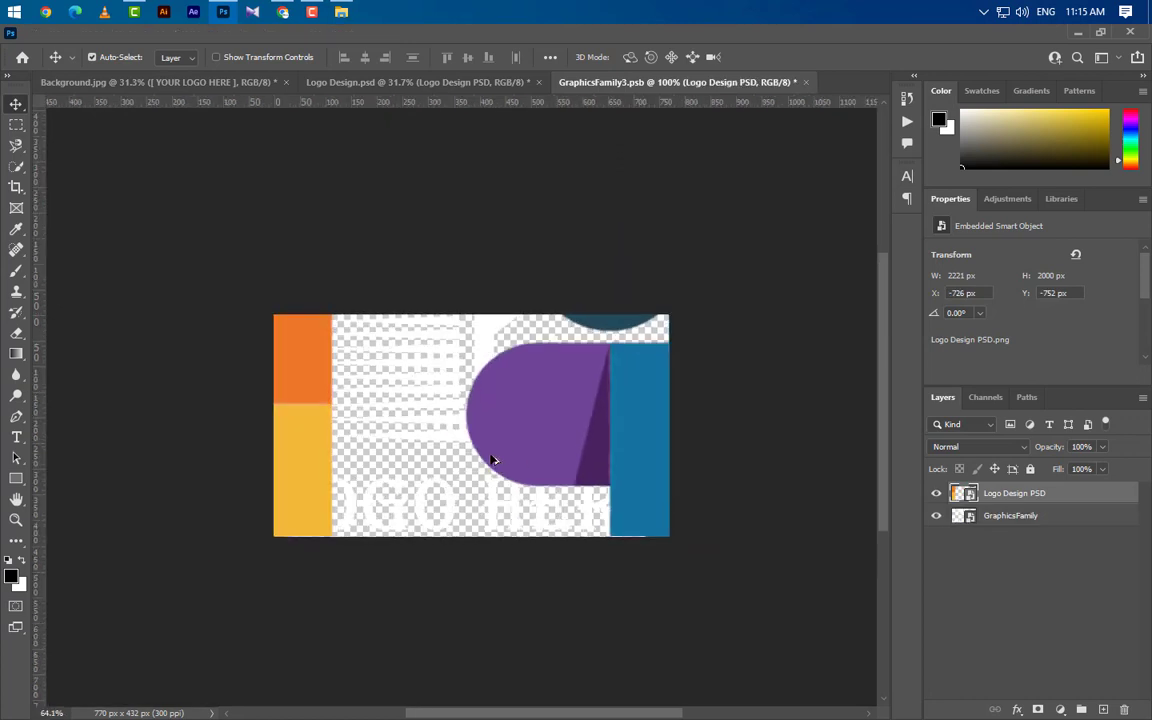
# Step: Scale the Logo Design PSD layer down proportionally to 5.18% (480 × 432 px) so it fits the full canvas height
pyautogui.scroll(-2, 505, 457)
pyautogui.hotkey('ctrl', 't')
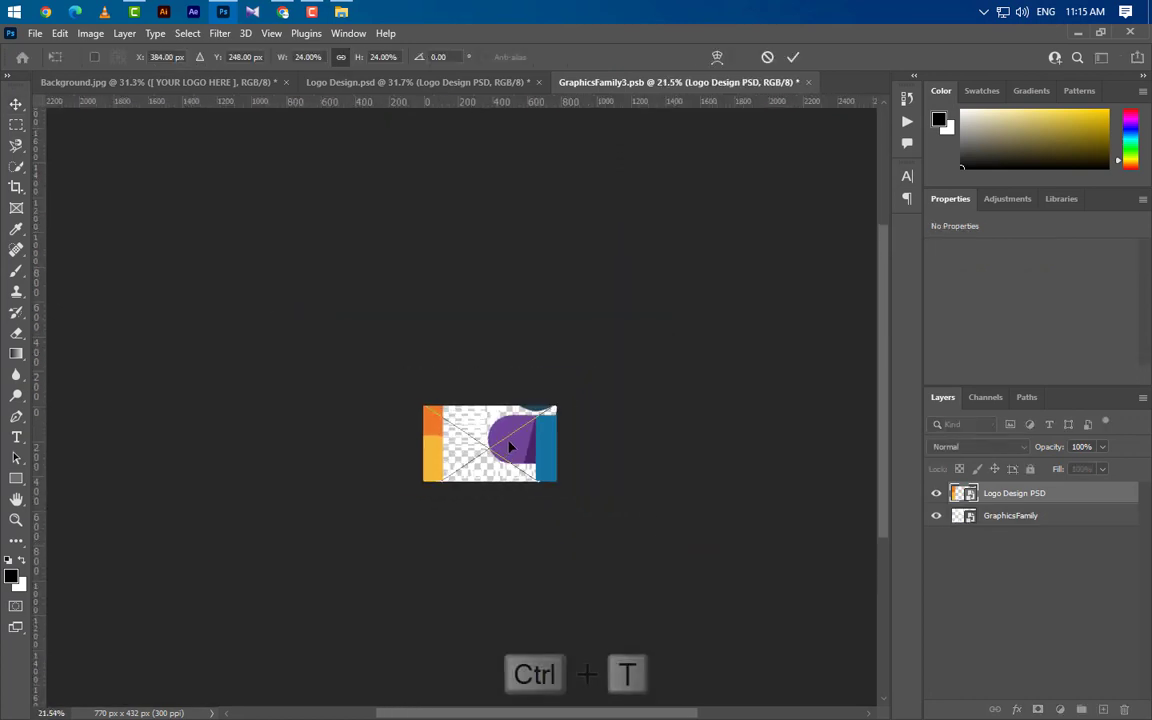
pyautogui.scroll(-2, 456, 395)
pyautogui.moveTo(496, 340); pyautogui.dragTo(496, 420)
pyautogui.moveTo(497, 562); pyautogui.dragTo(497, 470)
pyautogui.scroll(2, 497, 470)
pyautogui.scroll(5, 512, 474)
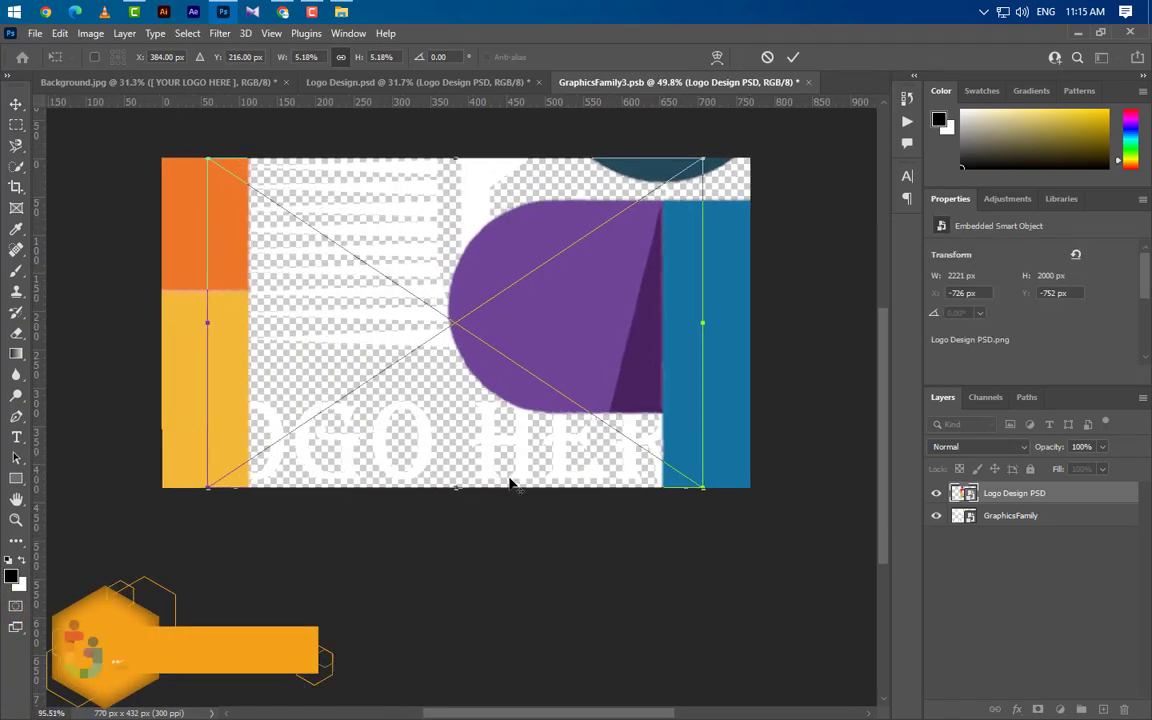
pyautogui.scroll(1, 510, 484)
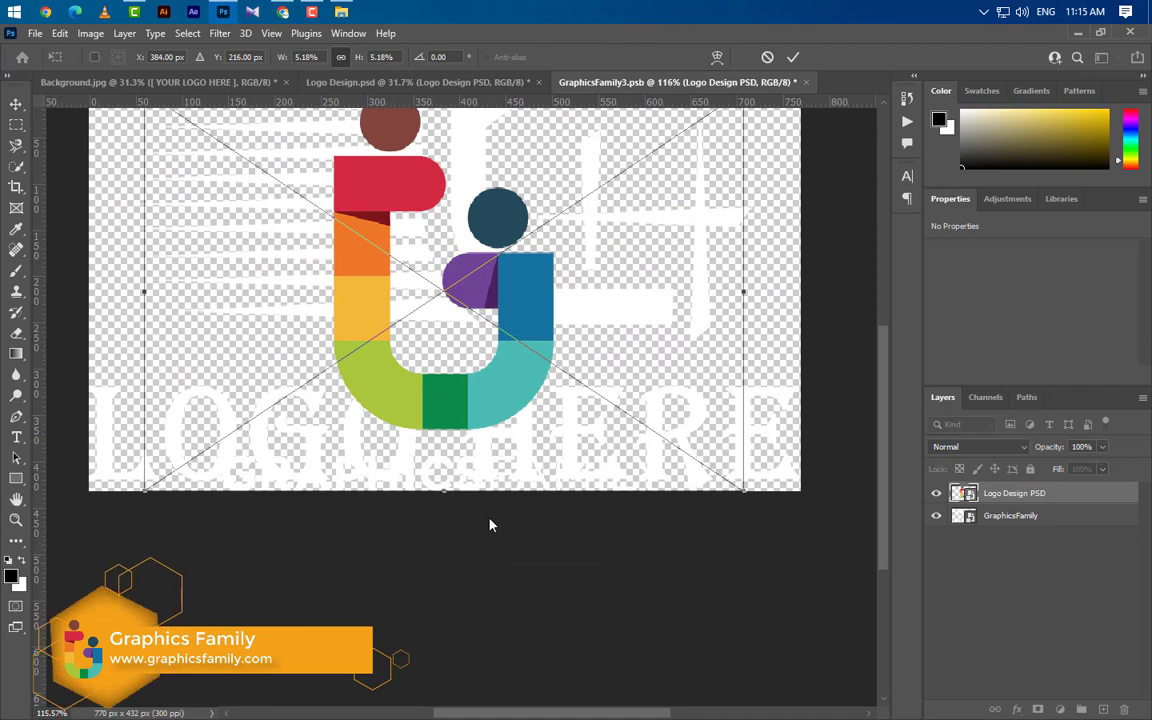
pyautogui.click(794, 58)
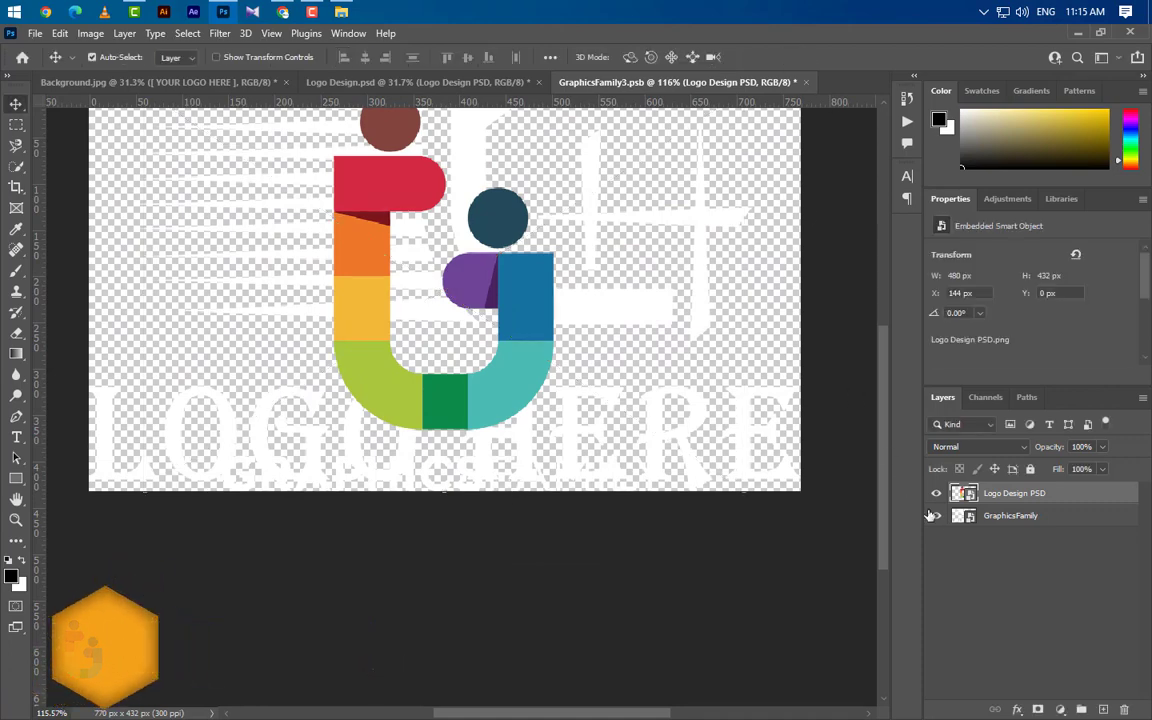
# Step: Hide the GraphicsFamily layer and close GraphicsFamily3.psb with its changes saved, returning to the Background.jpg mockup
pyautogui.click(936, 516)
pyautogui.click(806, 82)
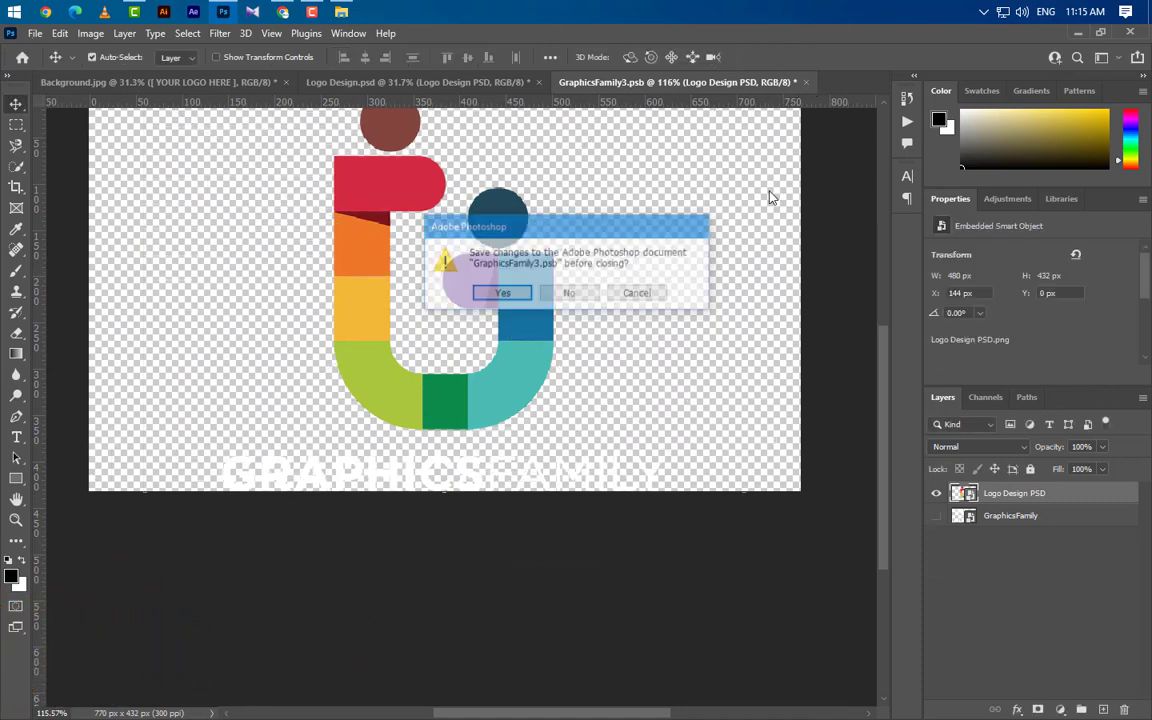
pyautogui.click(503, 291)
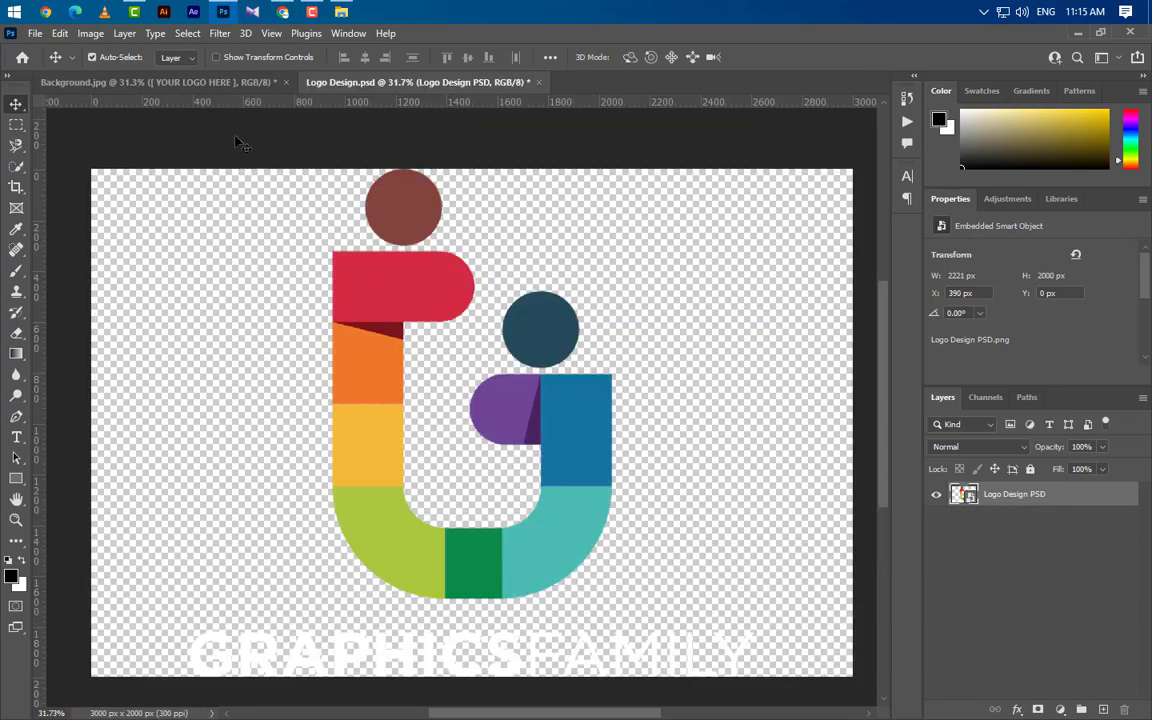
pyautogui.click(199, 84)
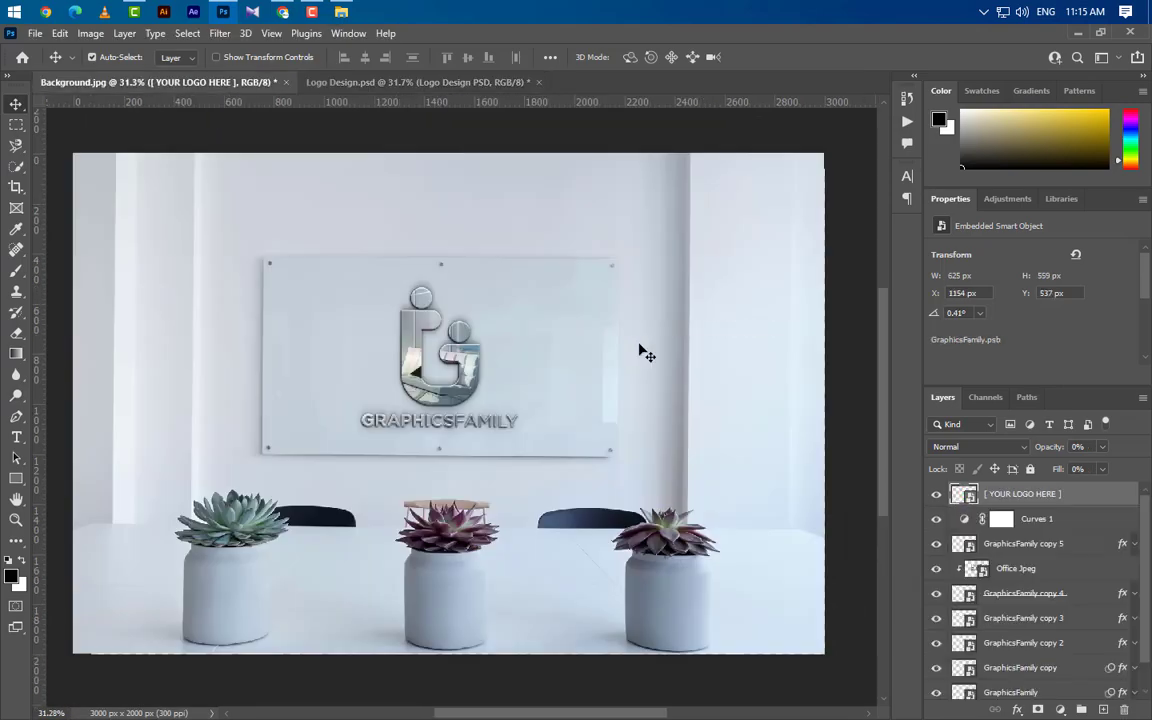